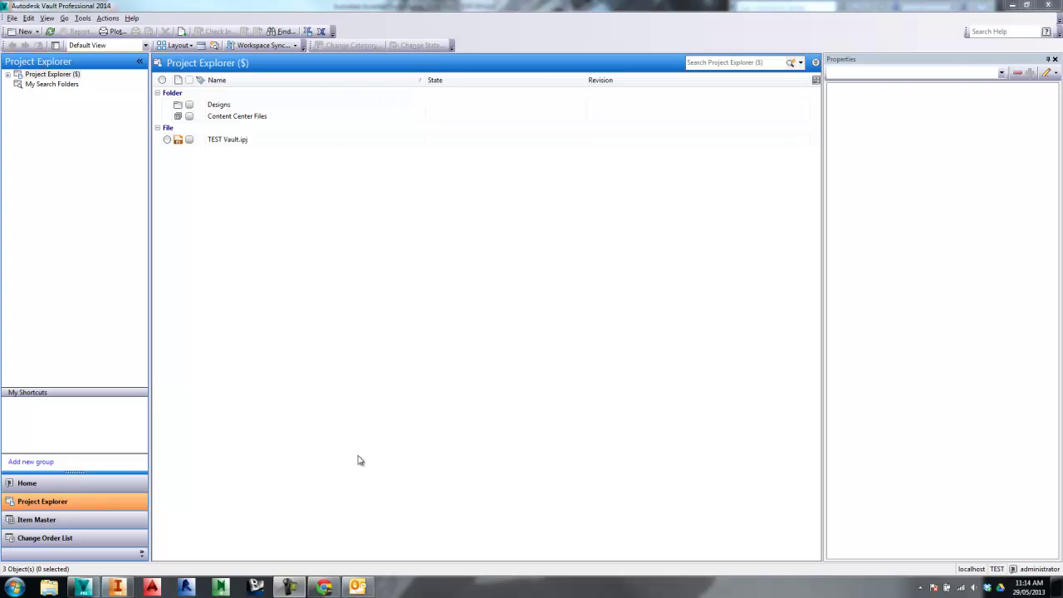
Expand the project tree, view the contents of the Designs folder and return to the root folder
left_click(8, 75)
left_click(47, 94)
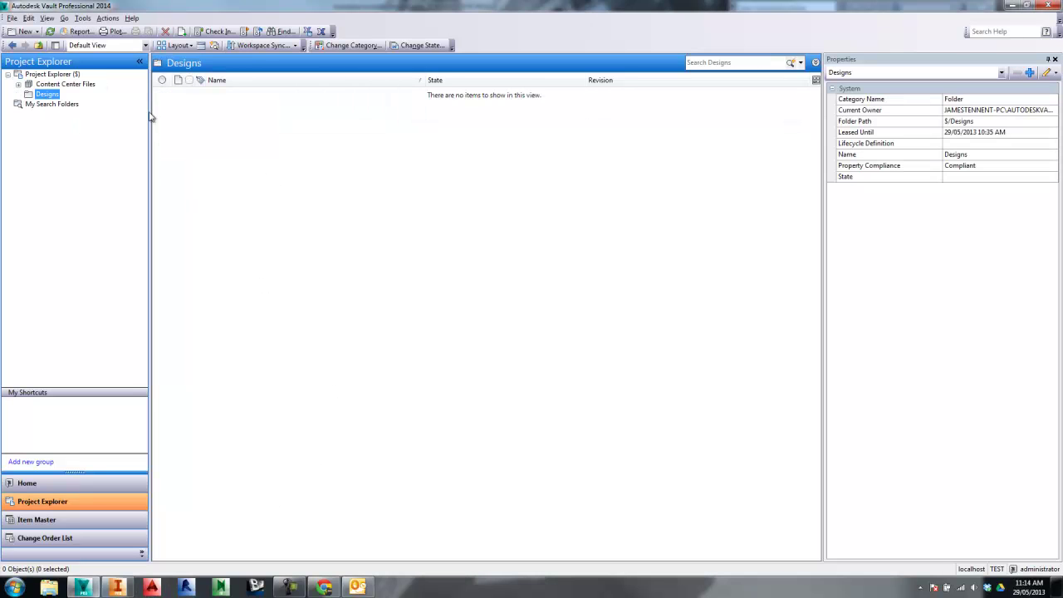
left_click(38, 75)
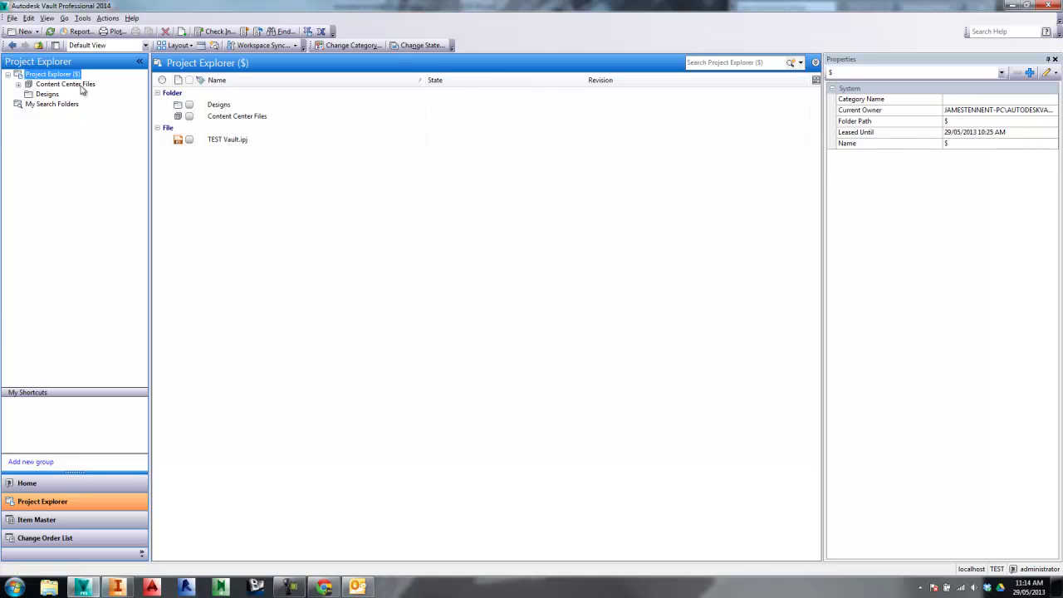
Open the Vault Settings and review the working folder and Inventor project file options without changing them
left_click(82, 18)
mouse_move(117, 98)
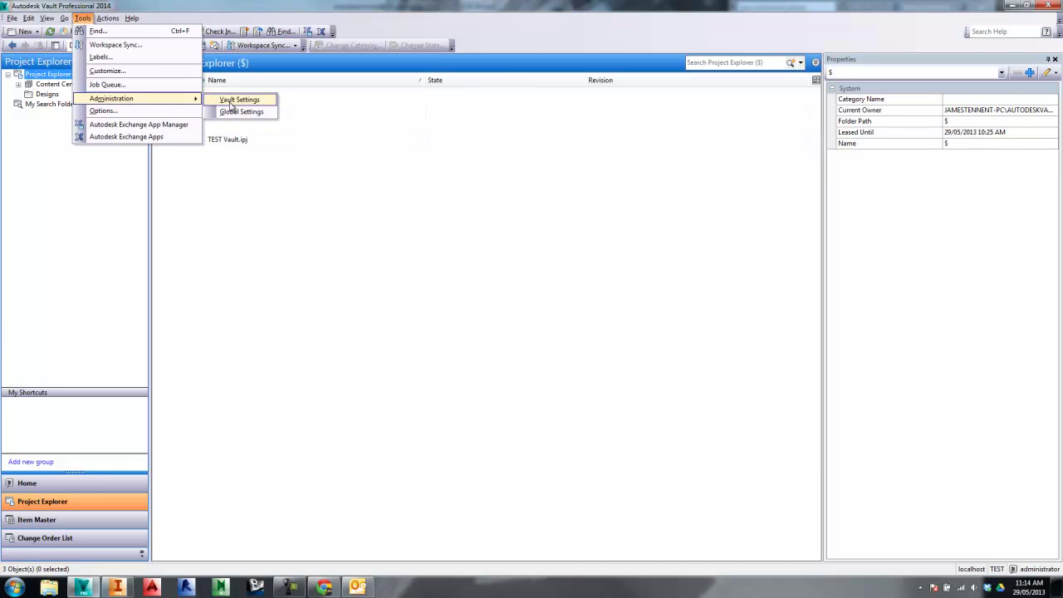
left_click(238, 100)
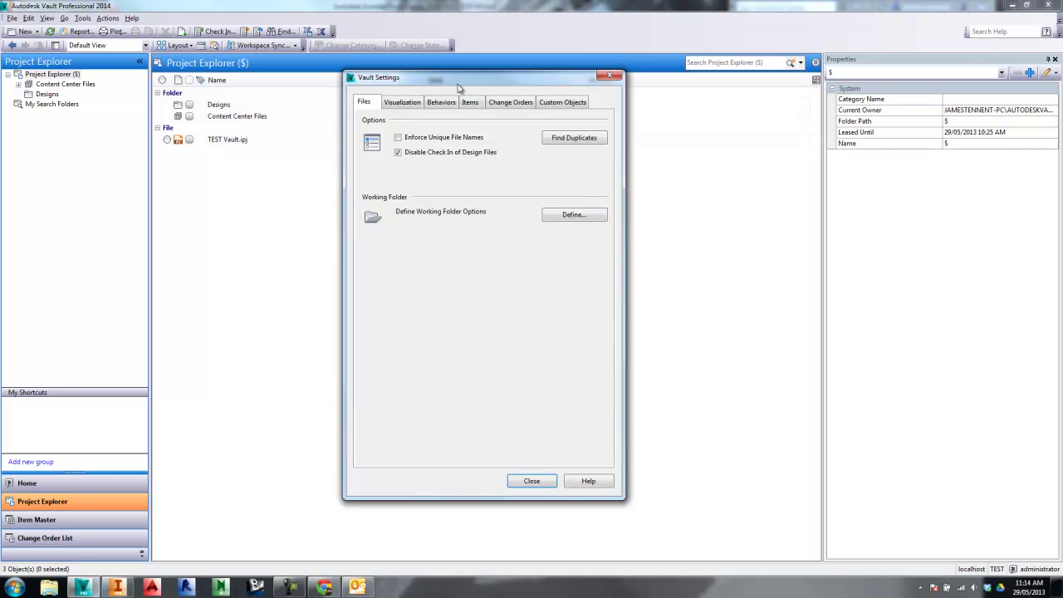
left_click(655, 243)
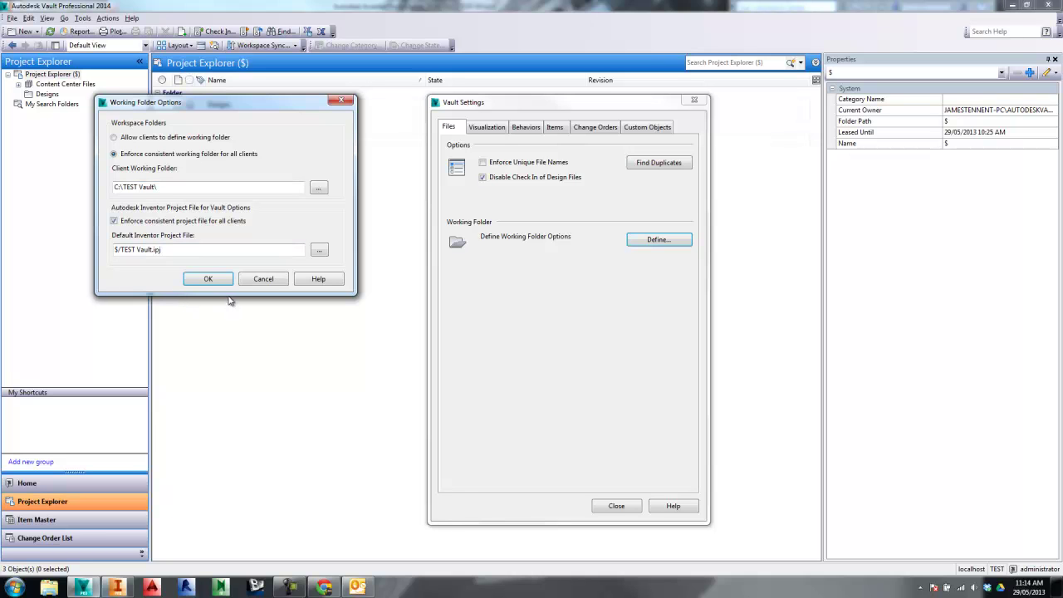
left_click(263, 280)
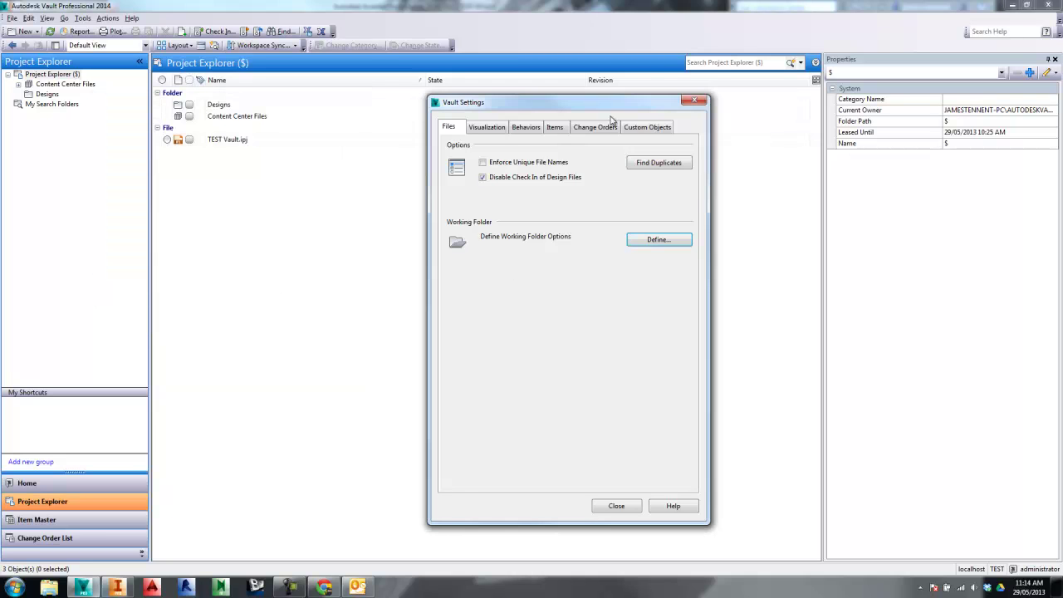
left_click_drag(598, 103, 540, 64)
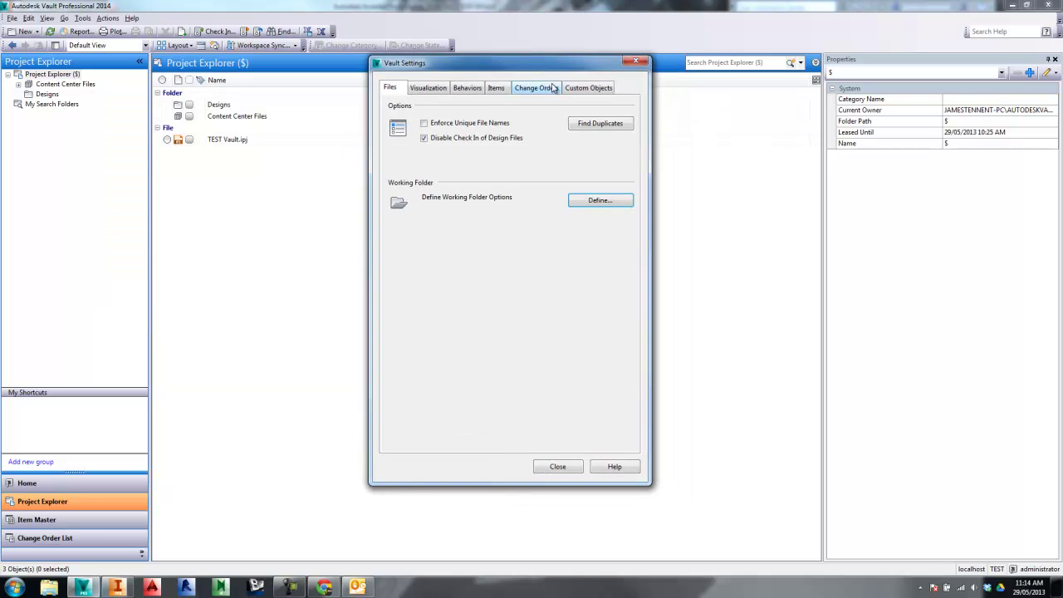
Set Engineering as the default category for file categories in the vault's category configuration
left_click(476, 89)
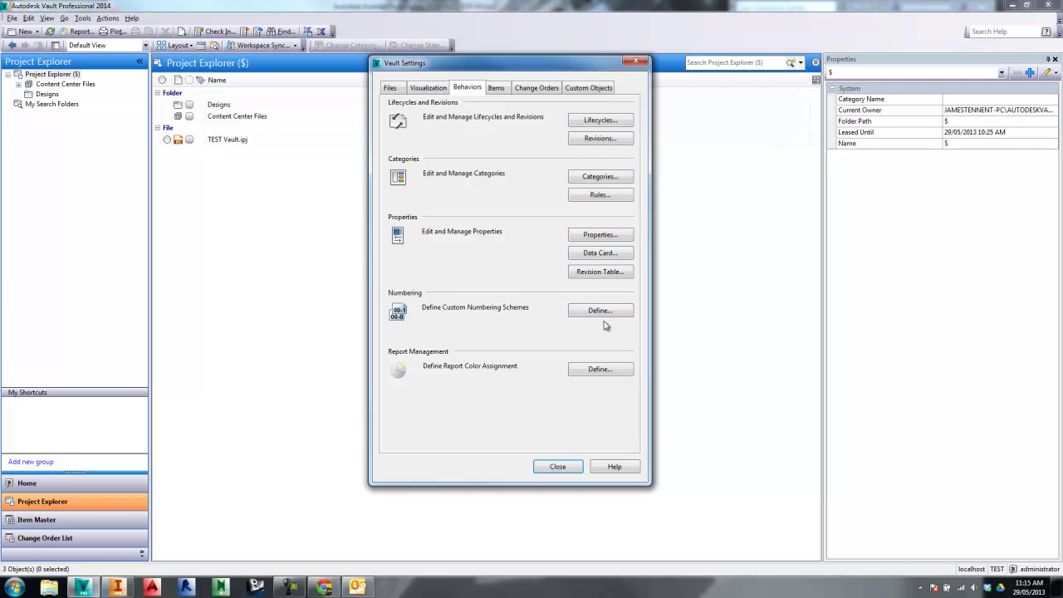
left_click(591, 181)
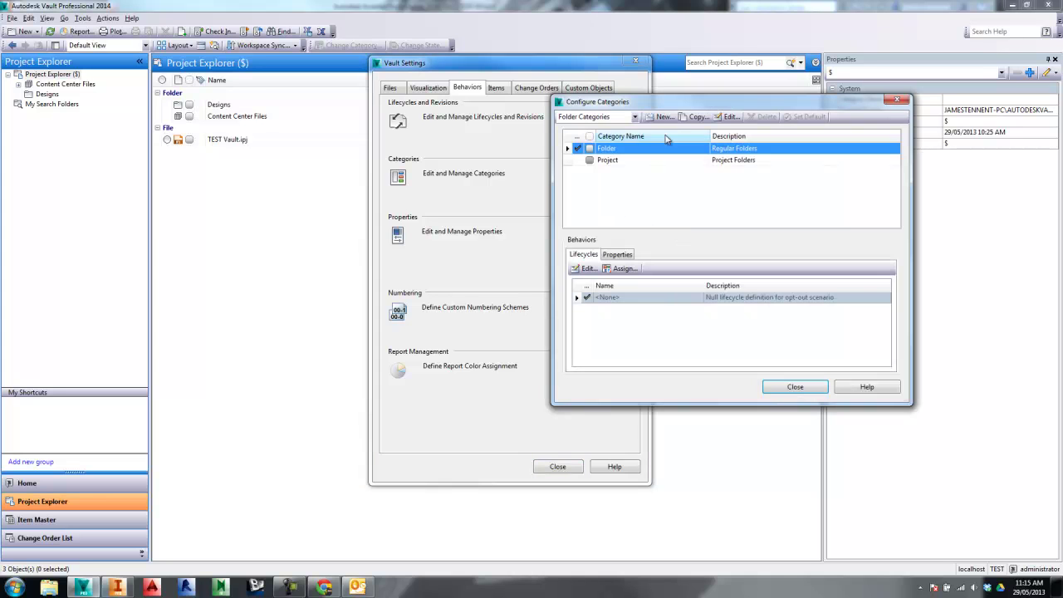
left_click(614, 116)
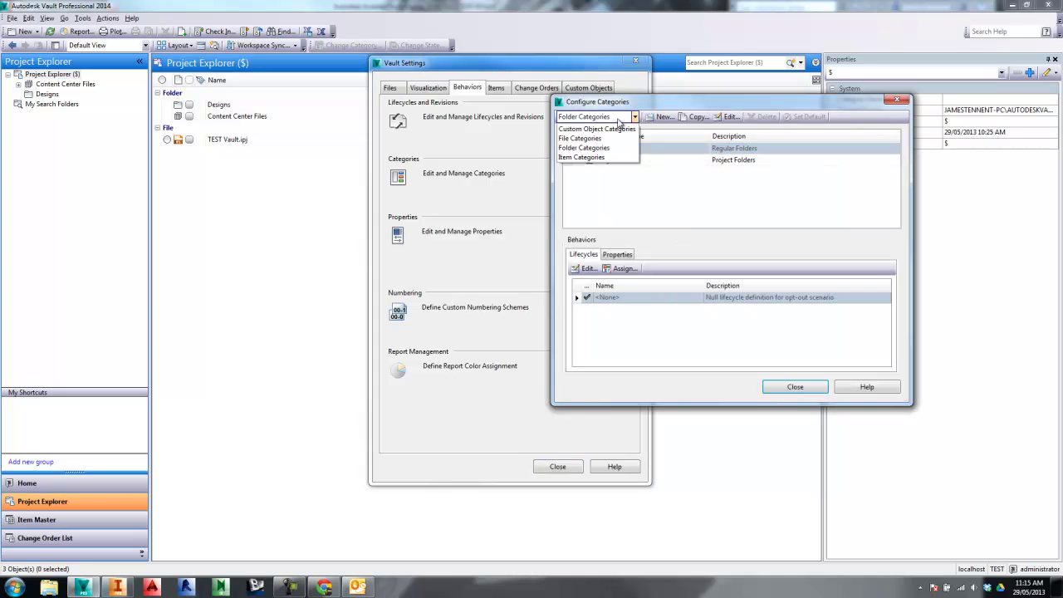
left_click(582, 138)
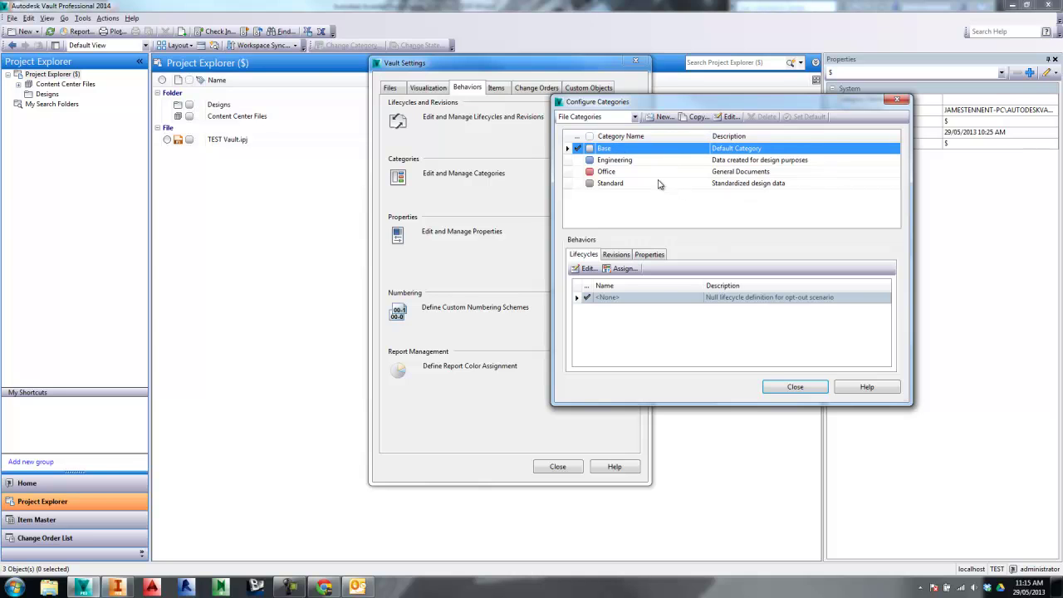
left_click_drag(676, 103, 778, 118)
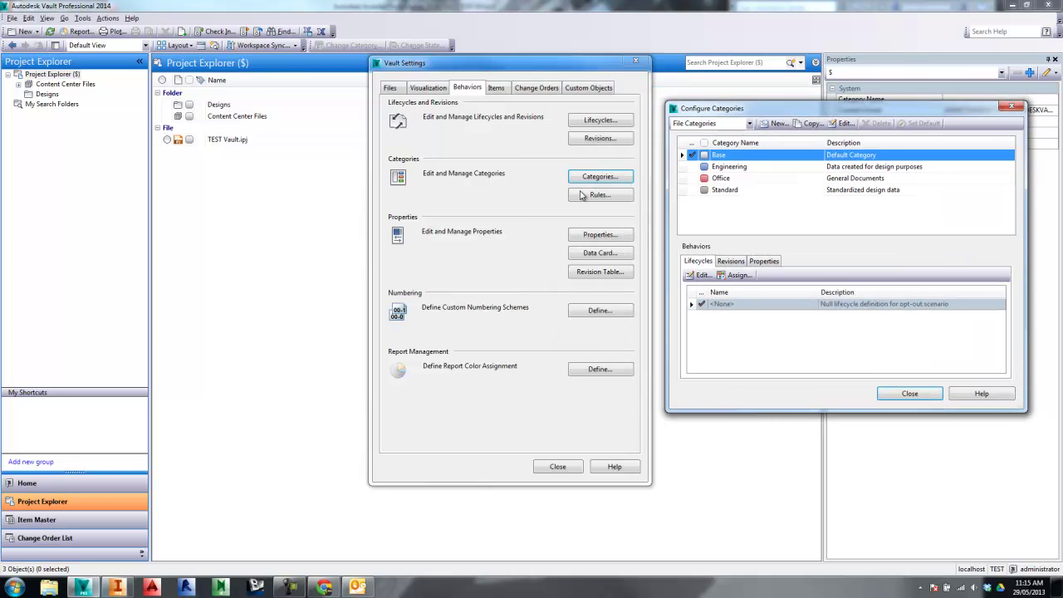
left_click(717, 169)
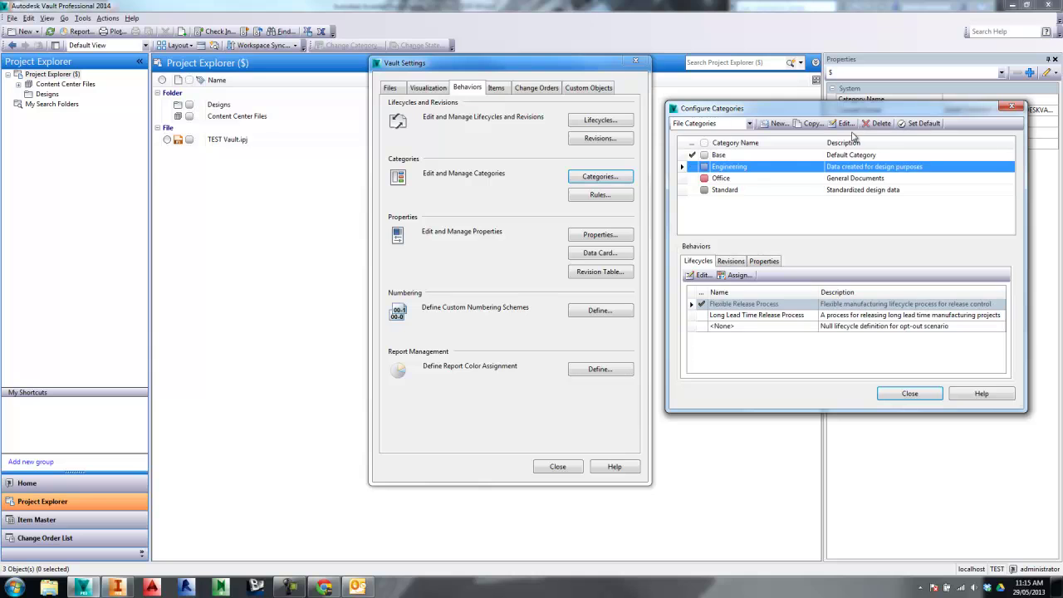
left_click(920, 125)
left_click_drag(810, 108, 692, 102)
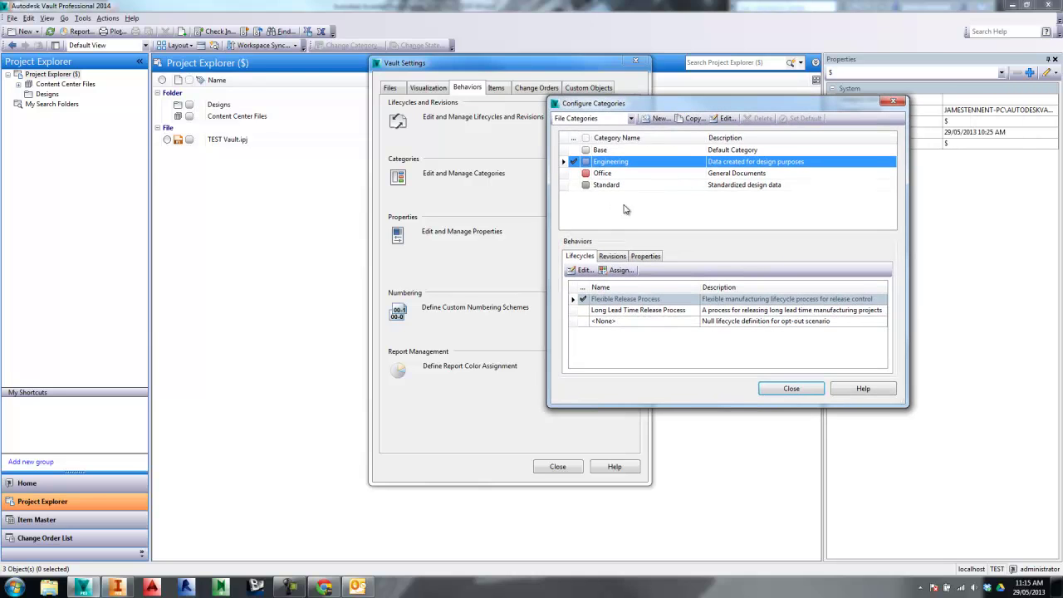
Compare the lifecycles assigned to the Engineering and Base file categories, and close the category configuration and Vault Settings
left_click(579, 301)
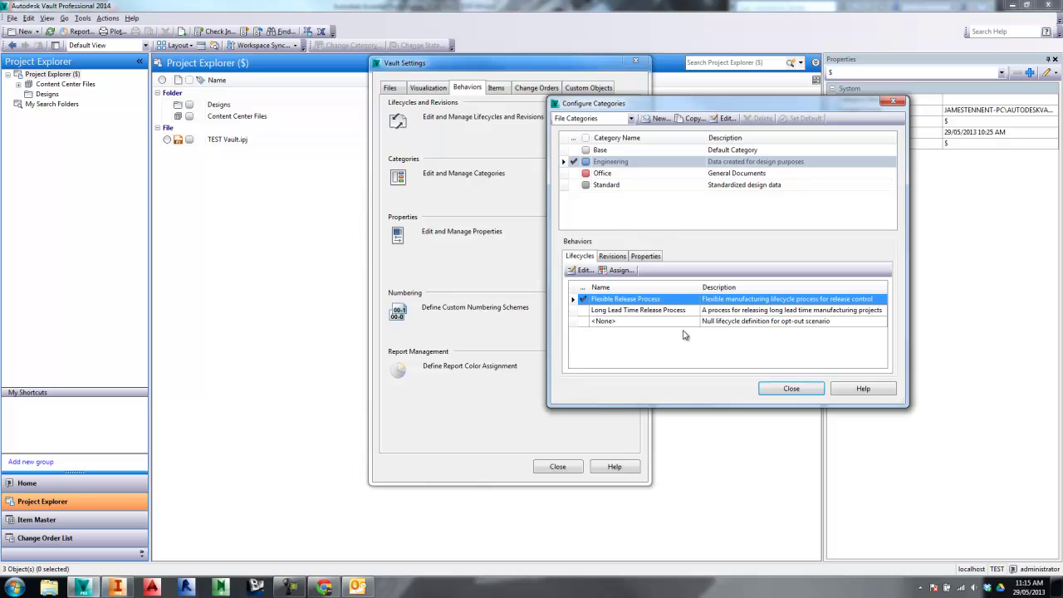
left_click(638, 162)
left_click_drag(646, 106, 478, 214)
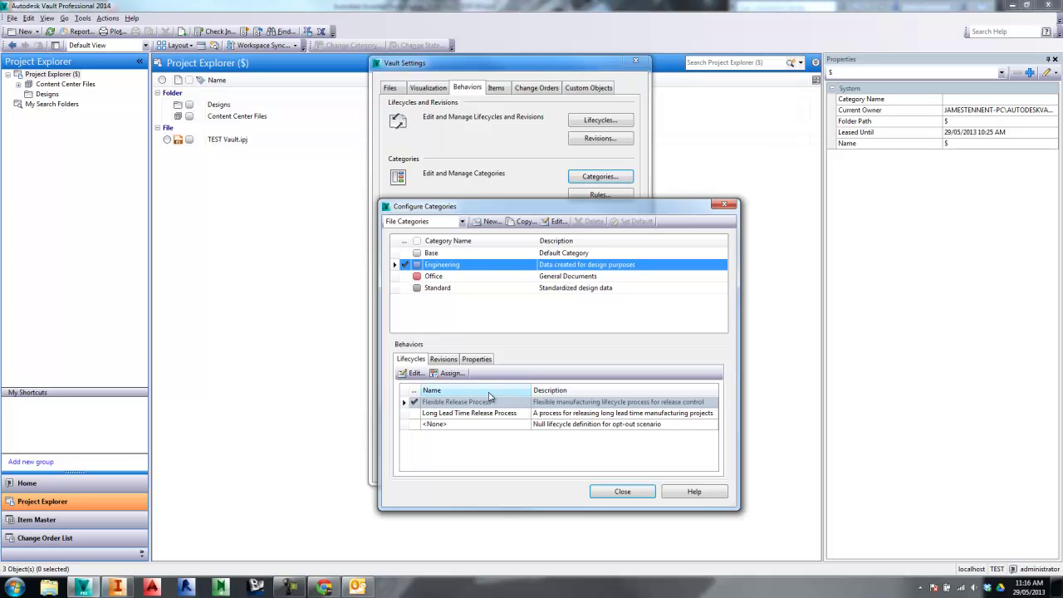
left_click(434, 253)
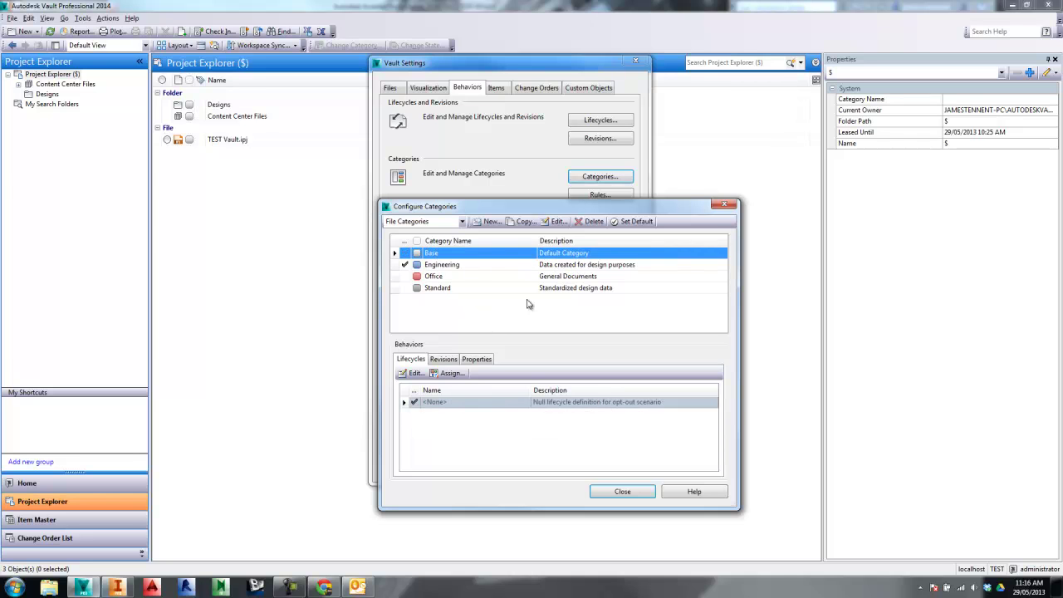
left_click(438, 265)
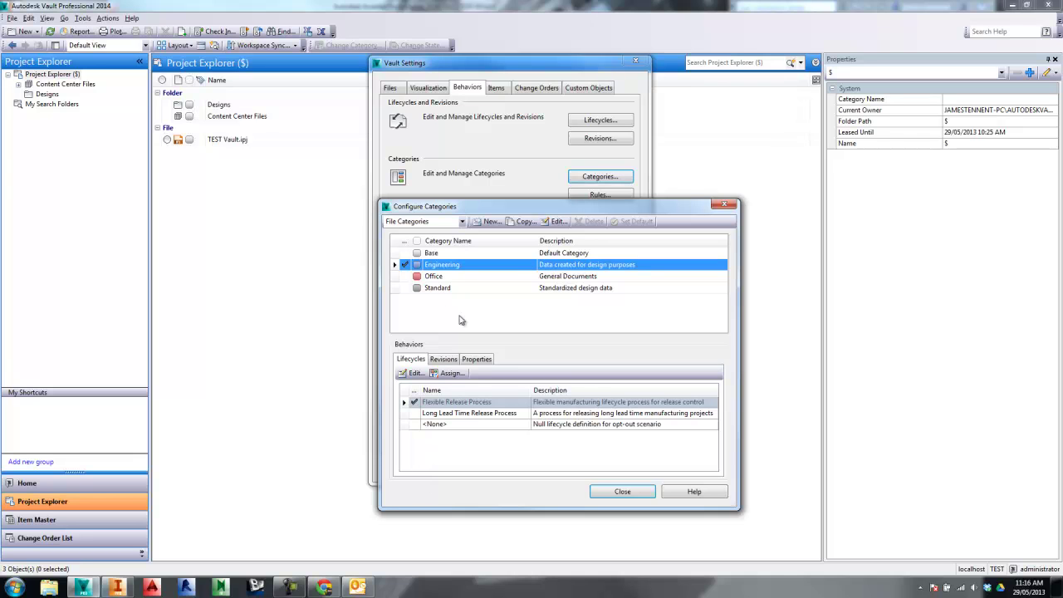
left_click(629, 494)
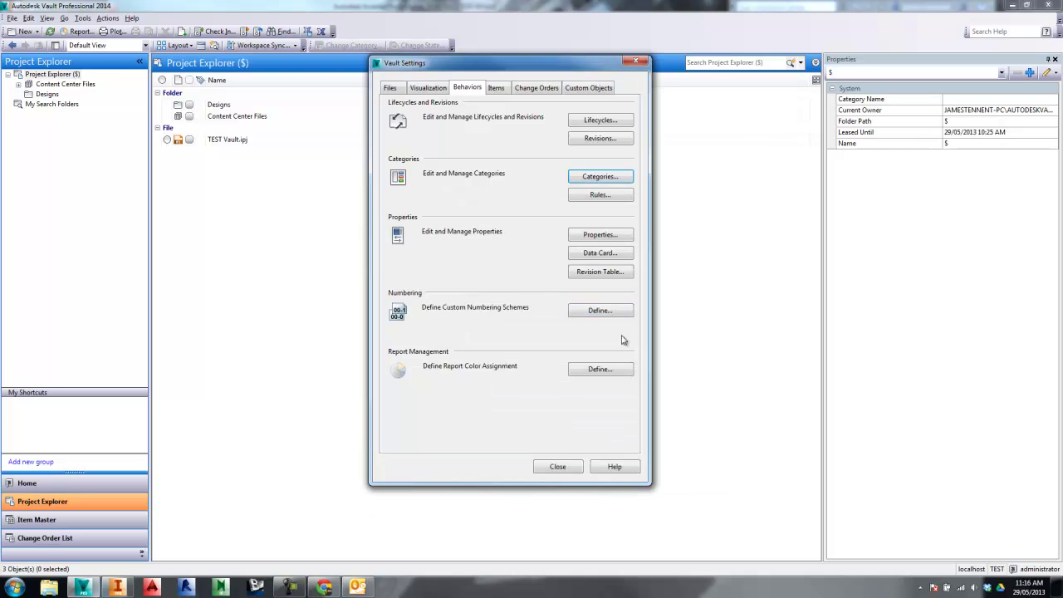
left_click(557, 469)
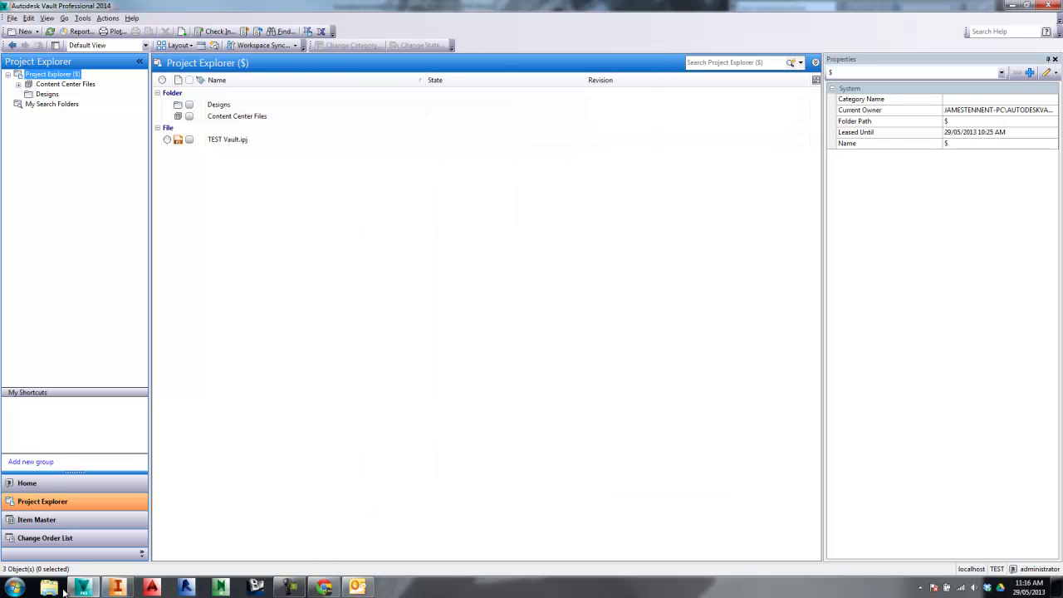
Switch to Inventor and create a new part from the Standard.ipt template
left_click(117, 588)
left_click(11, 41)
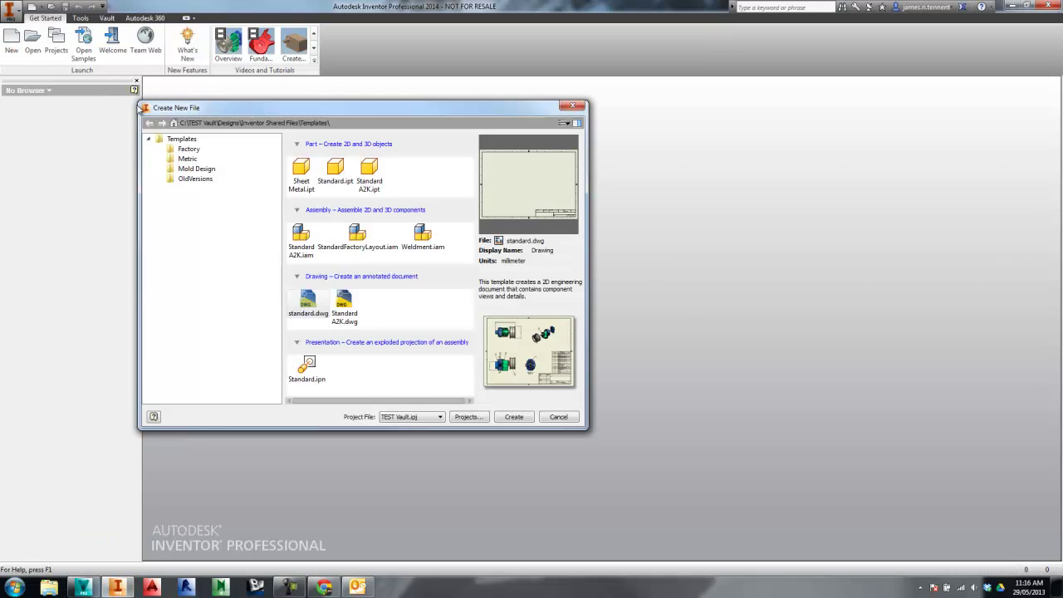
double_click(334, 170)
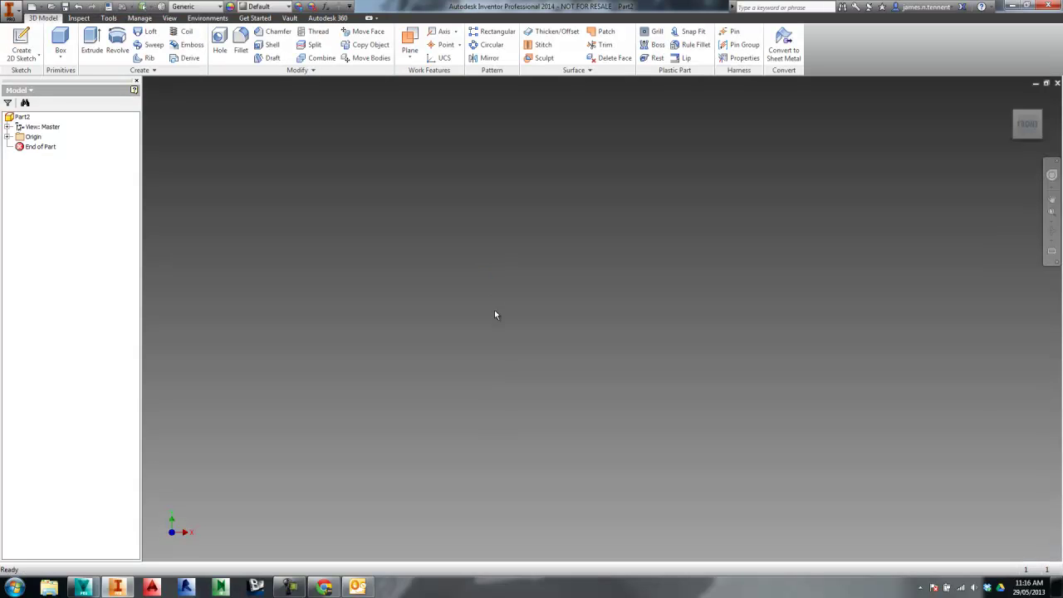
Create a box primitive from a rectangle centred on the origin, keeping the default extrusion distance
left_click(59, 38)
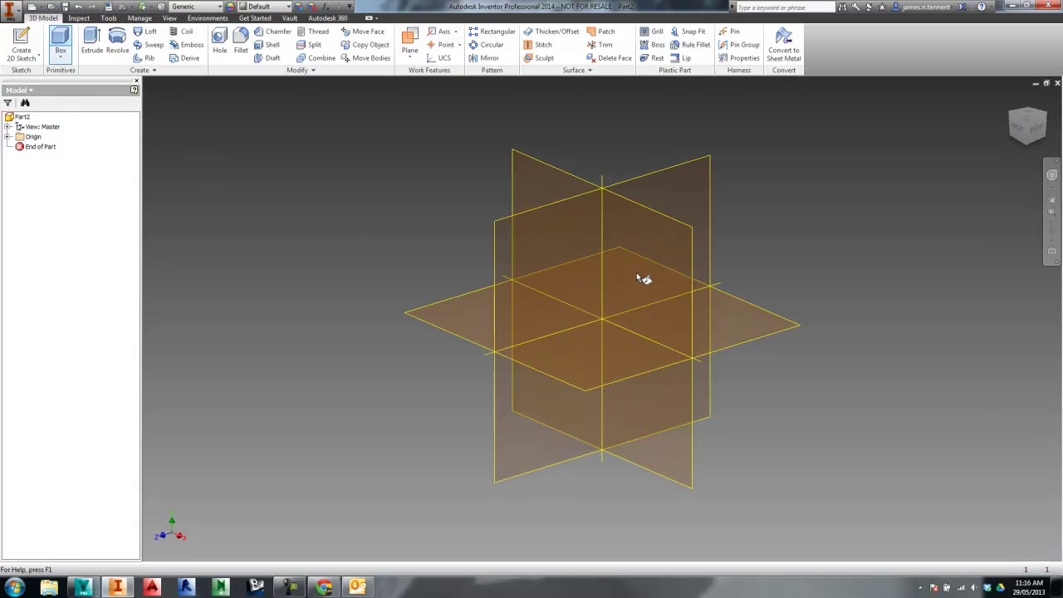
left_click(622, 311)
left_click(603, 318)
left_click(683, 284)
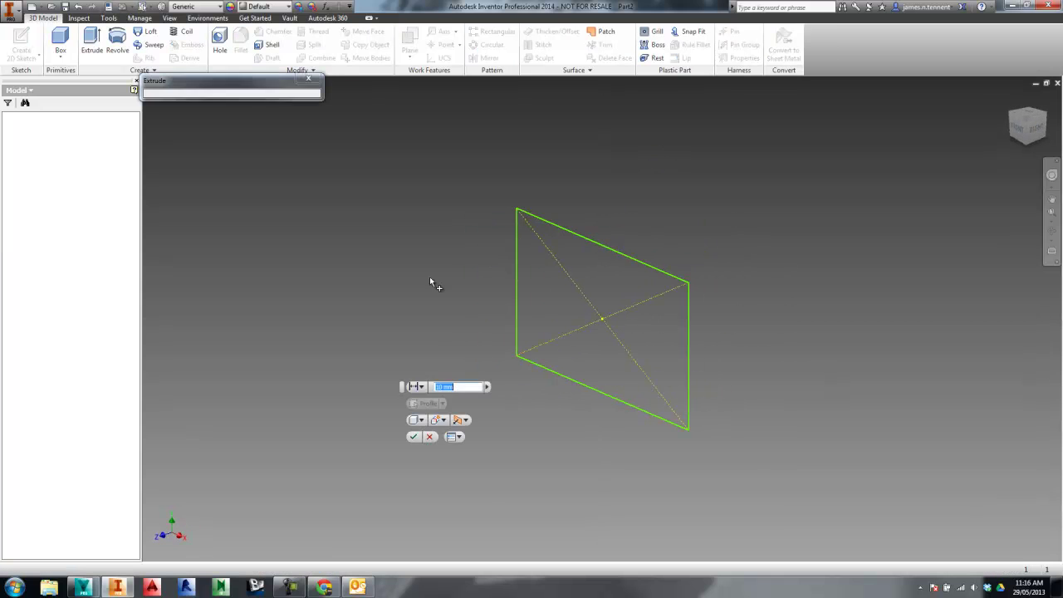
left_click(413, 436)
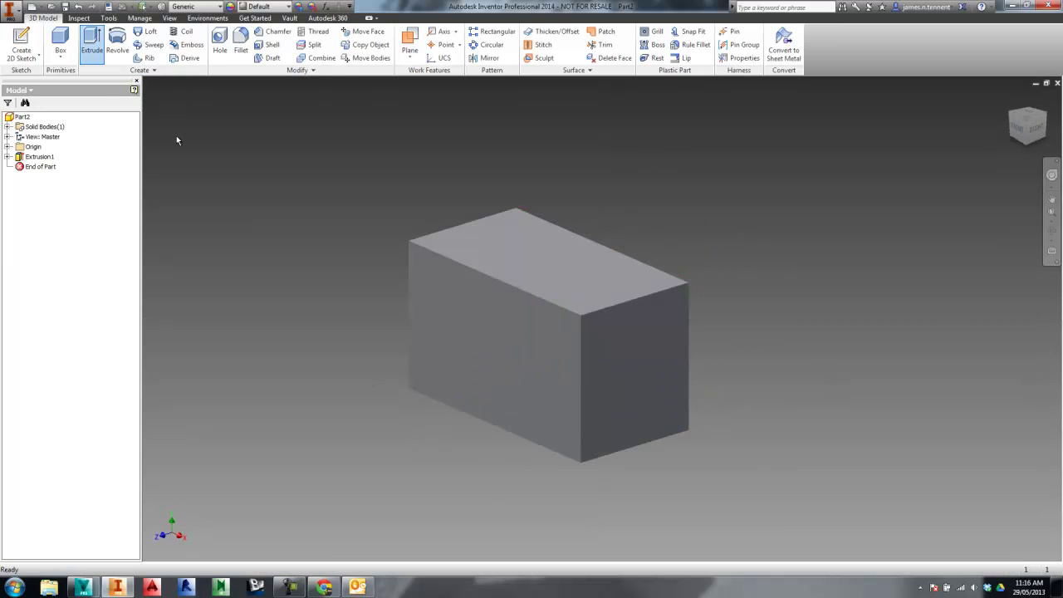
Save the part as Part2.ipt in the Designs folder and check it in to the vault
left_click(64, 7)
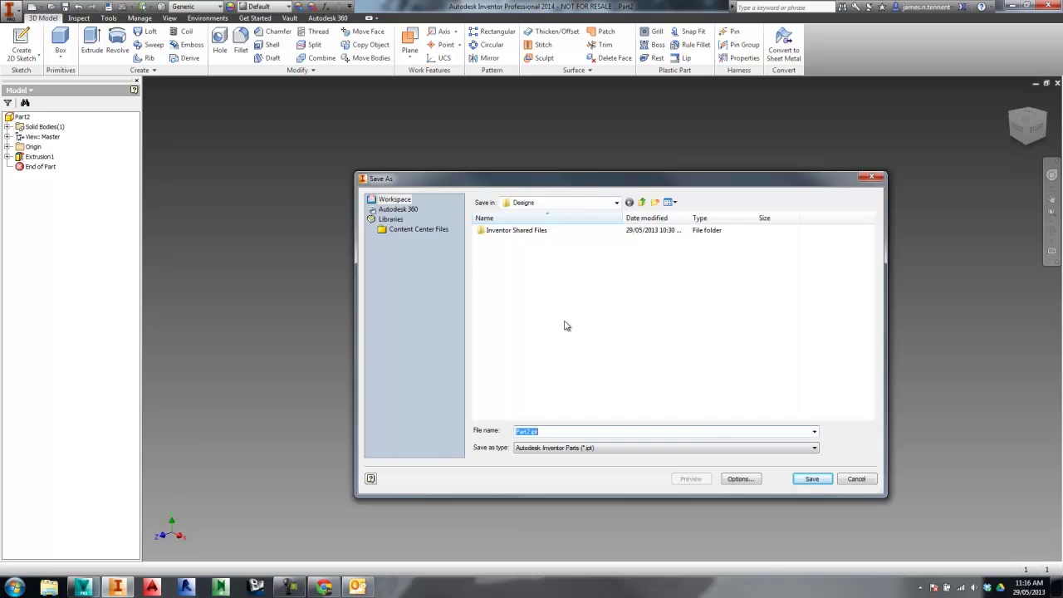
left_click(813, 479)
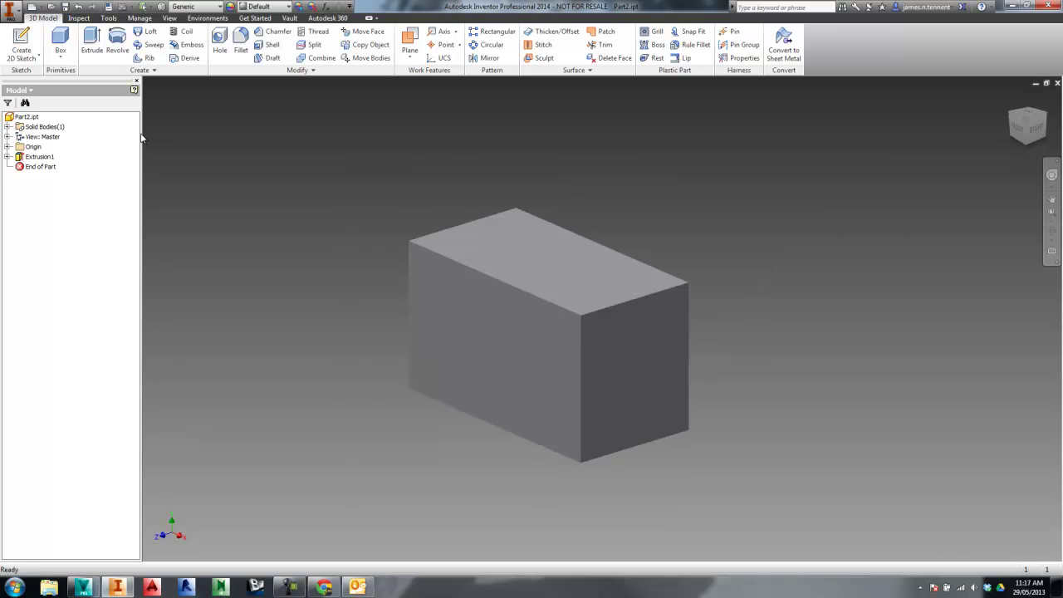
left_click(31, 90)
left_click(28, 127)
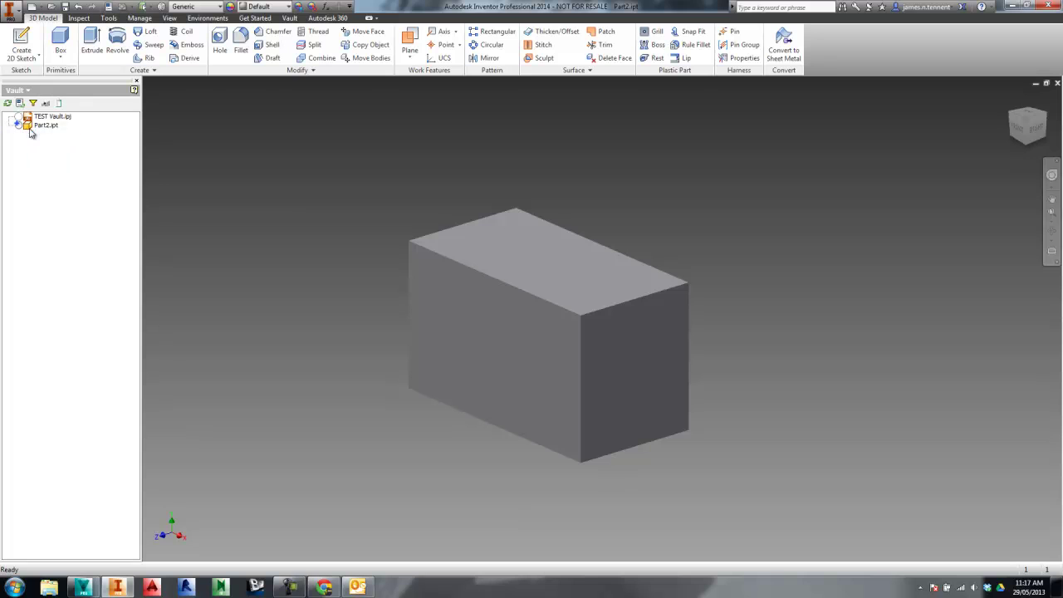
right_click(33, 125)
left_click(52, 163)
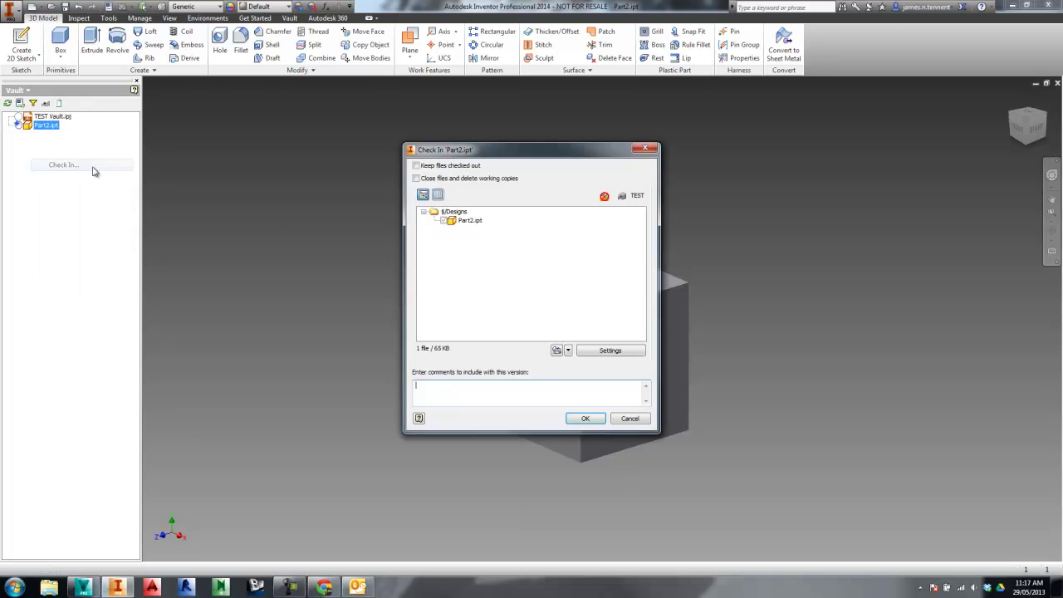
left_click(605, 358)
left_click(542, 366)
left_click(585, 418)
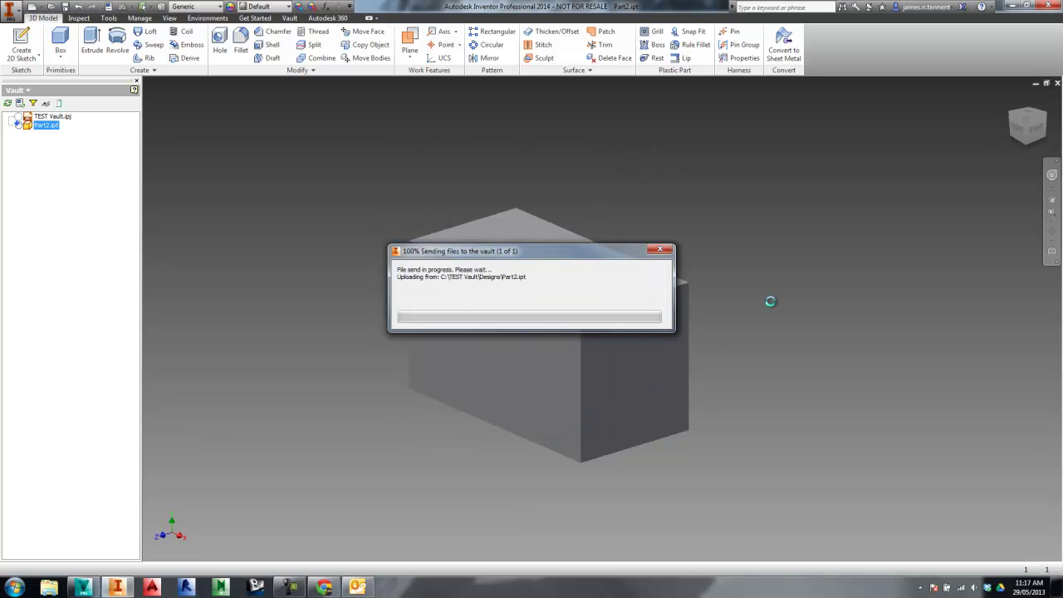
Switch back to Vault and examine the category, lifecycle, state and revision properties of Part2.ipt in the Designs folder
left_click(82, 587)
left_click(46, 95)
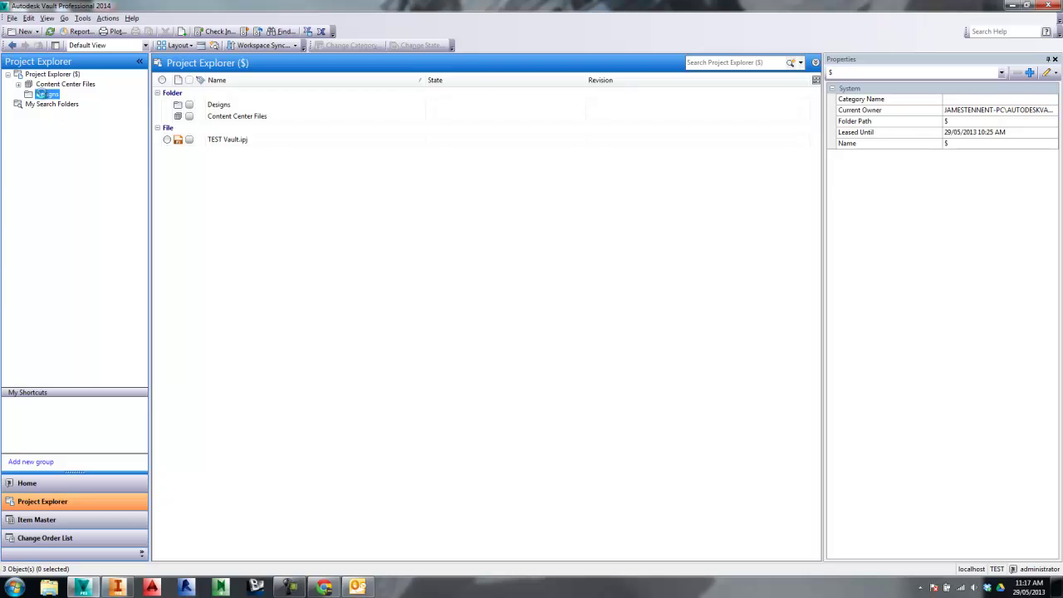
left_click(228, 105)
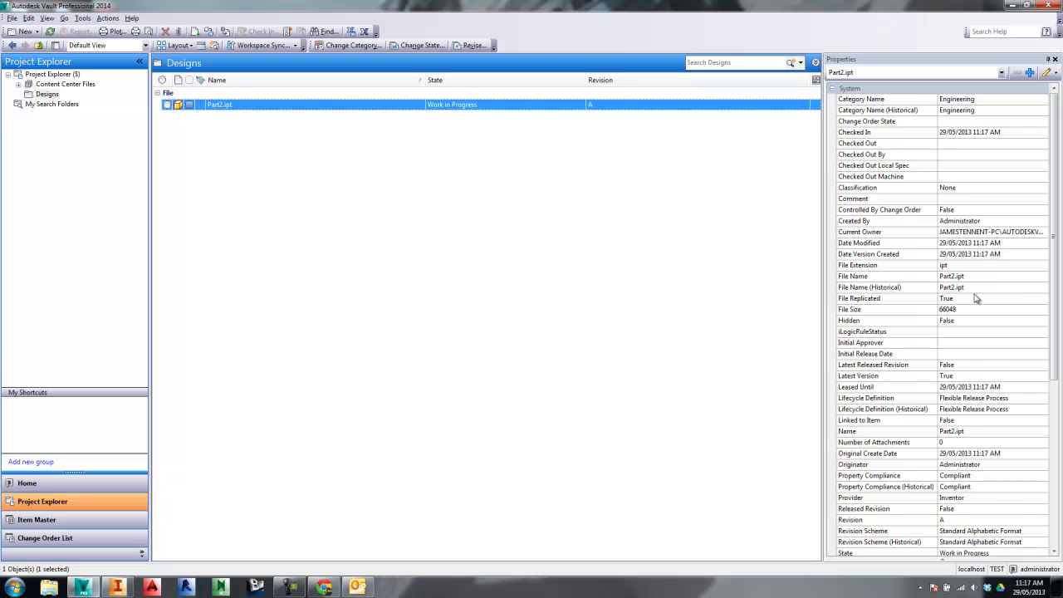
left_click(978, 331)
scroll(964, 344, "down", 8)
scroll(956, 344, "up", 8)
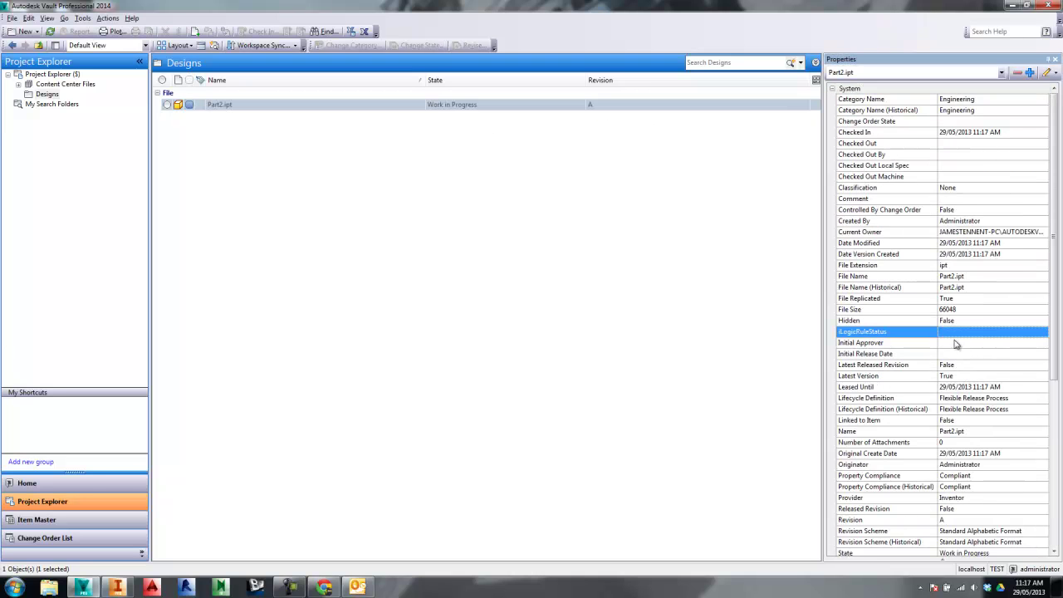
left_click(210, 108)
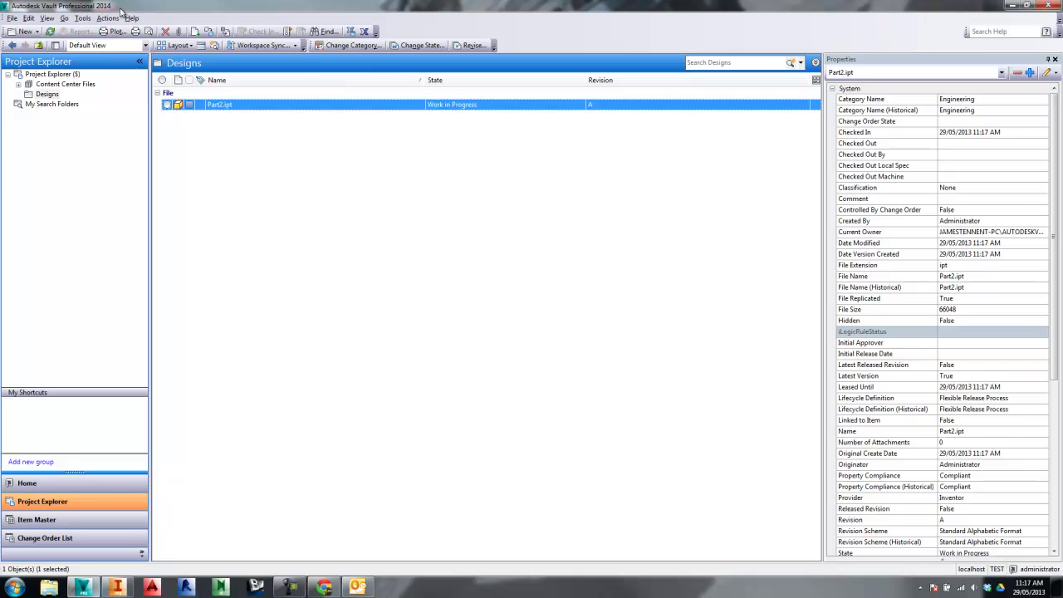
In the vault settings' behaviors, activate the Sequential file numbering scheme and make it the default
left_click(82, 17)
mouse_move(133, 98)
left_click(243, 112)
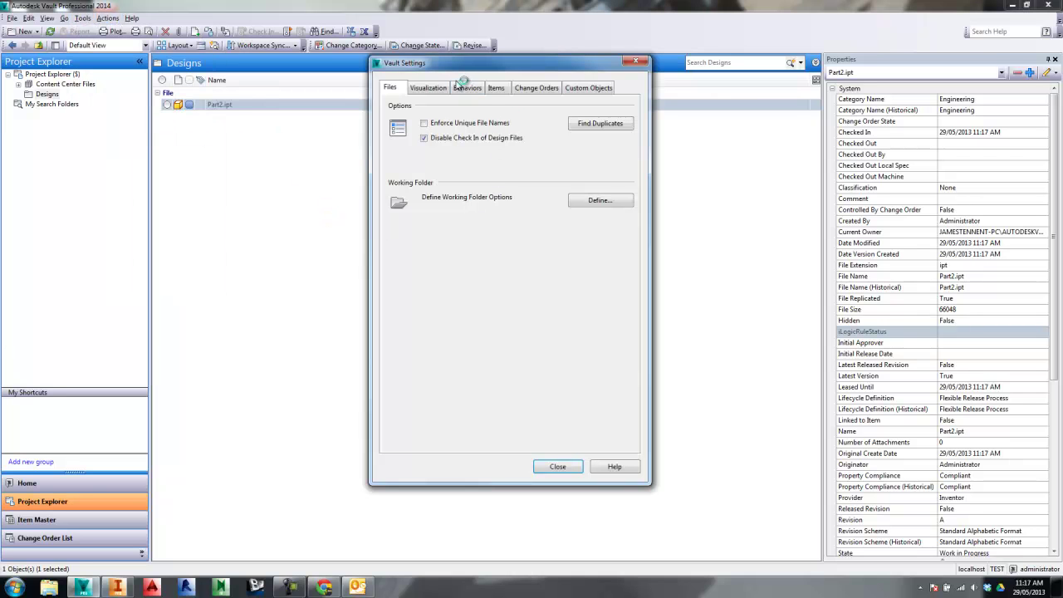
left_click(466, 88)
left_click(604, 310)
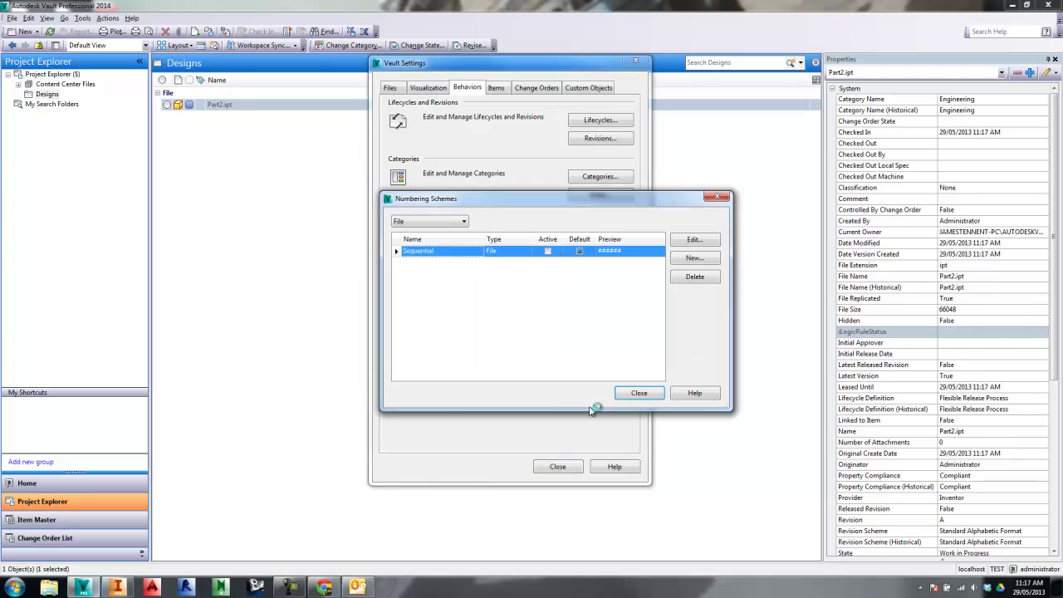
left_click(547, 251)
left_click(579, 251)
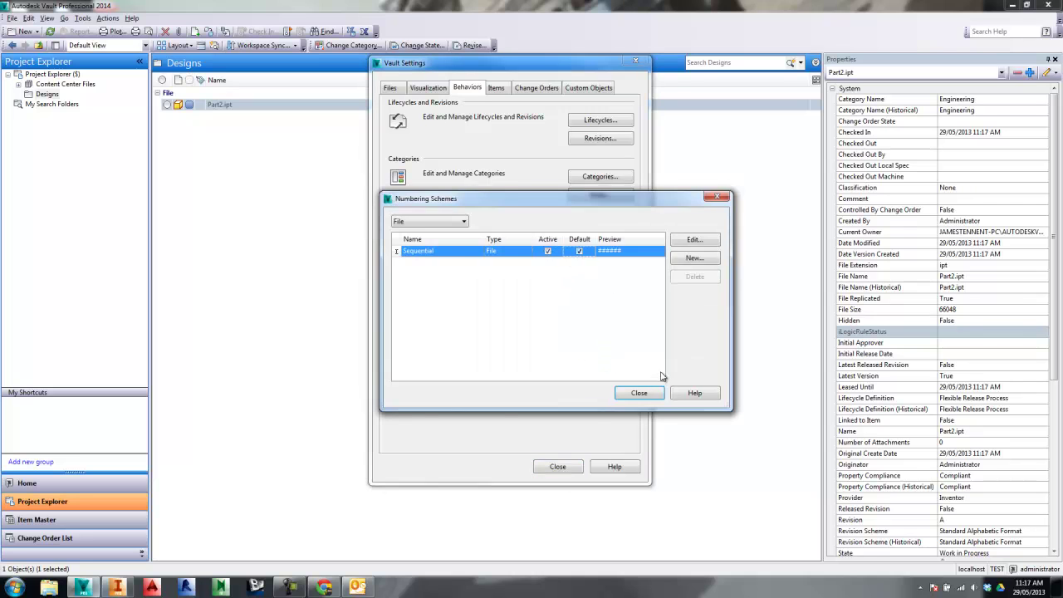
left_click(652, 394)
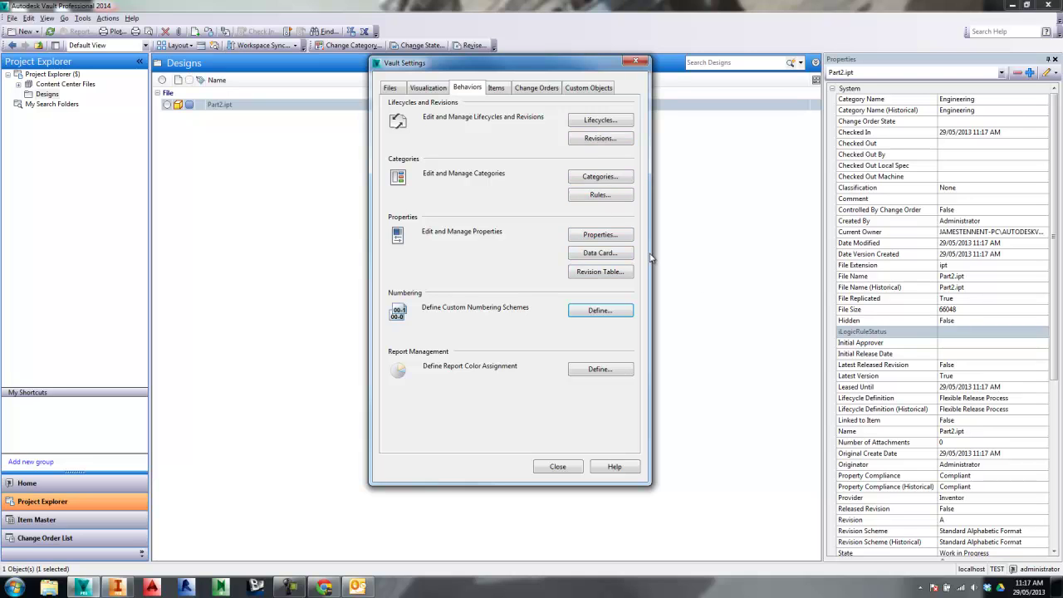
Open the property definitions and compare the user-defined Rev Number property with the system Revision property
left_click(608, 236)
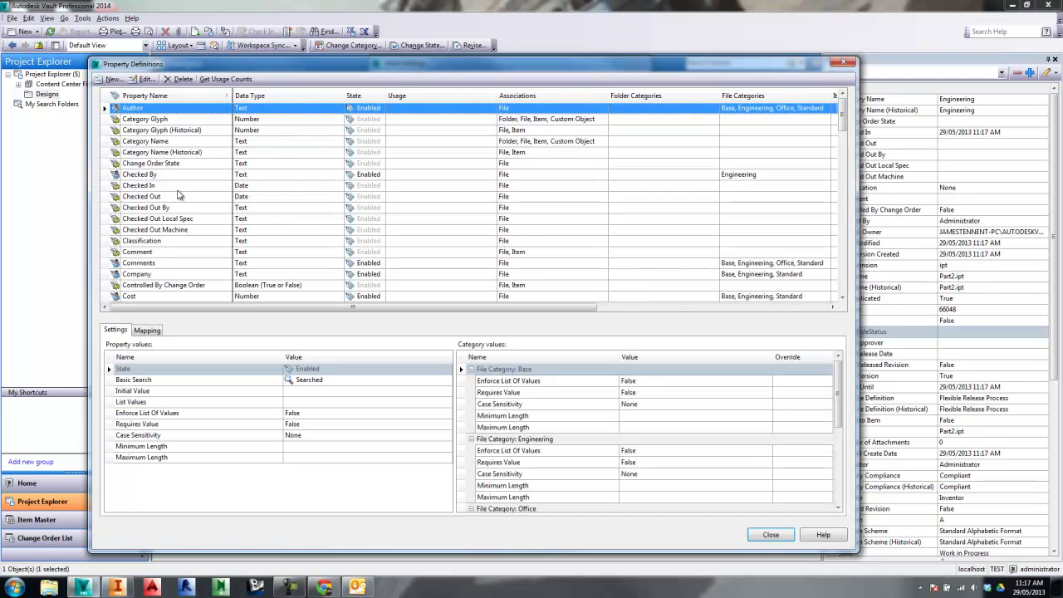
left_click(177, 192)
type("rev")
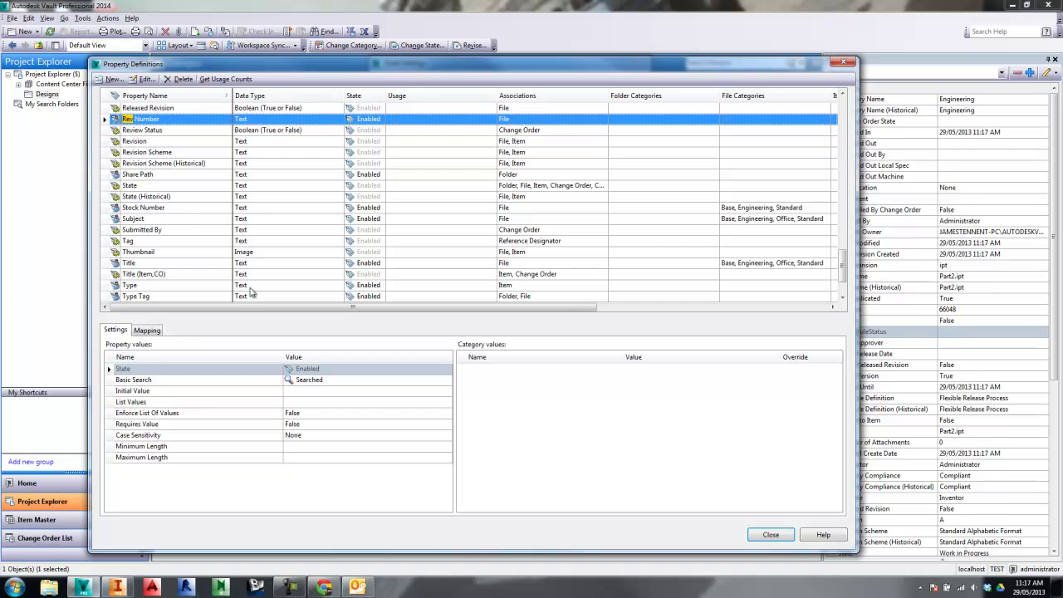
left_click(137, 142)
left_click(140, 122)
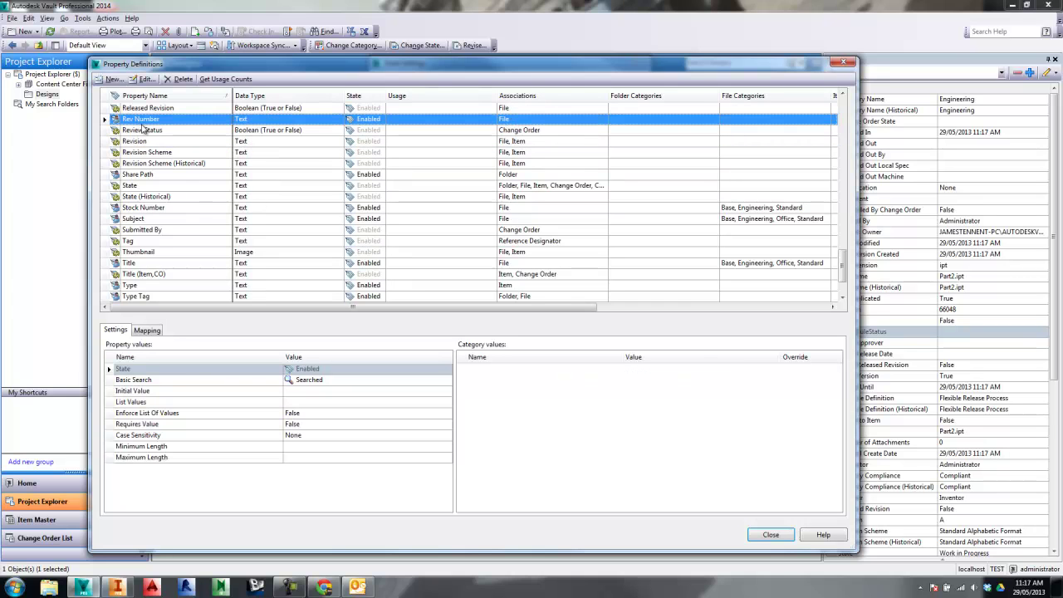
left_click(150, 142)
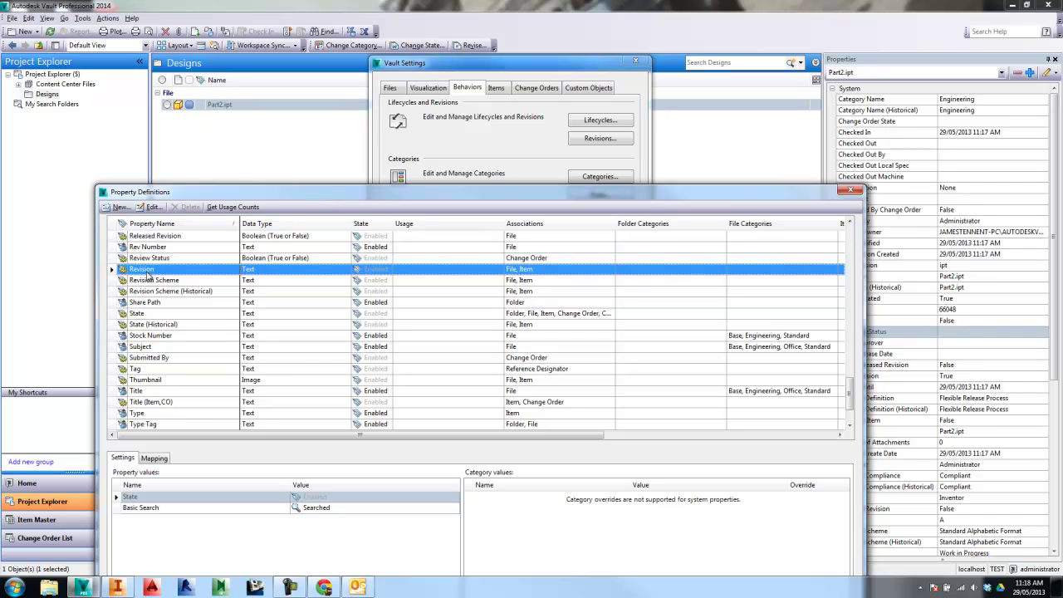
left_click(142, 246)
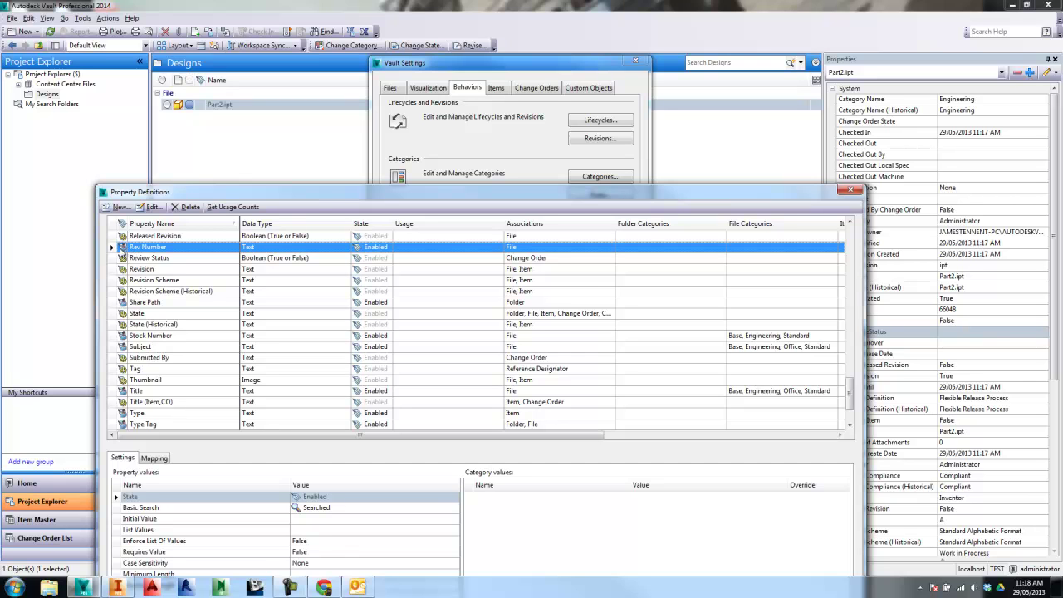
left_click_drag(448, 196, 413, 63)
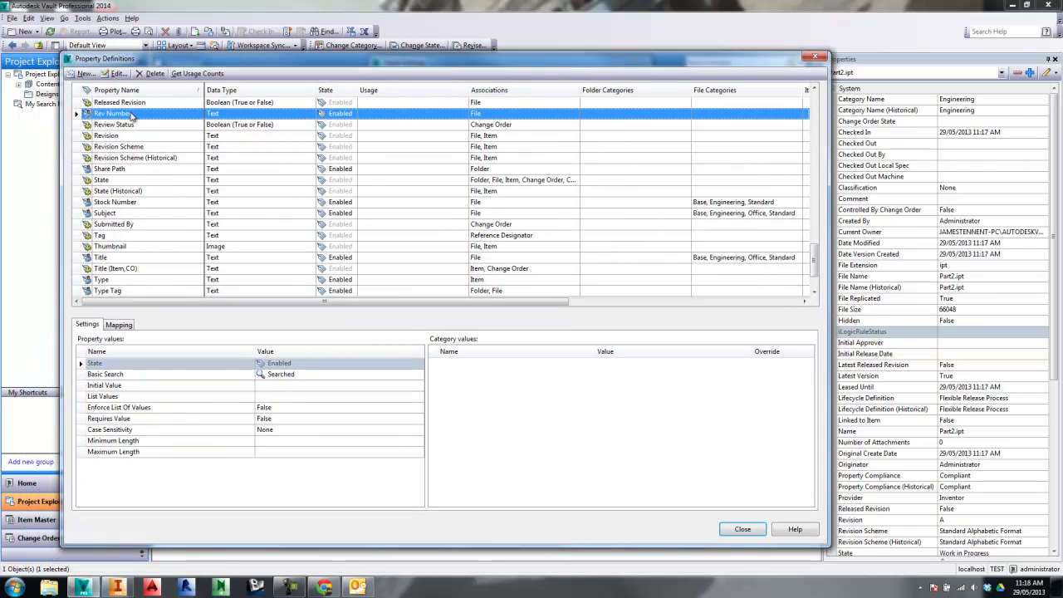
Remove all provider mappings from the user-defined Rev Number property and save the change
left_click(116, 74)
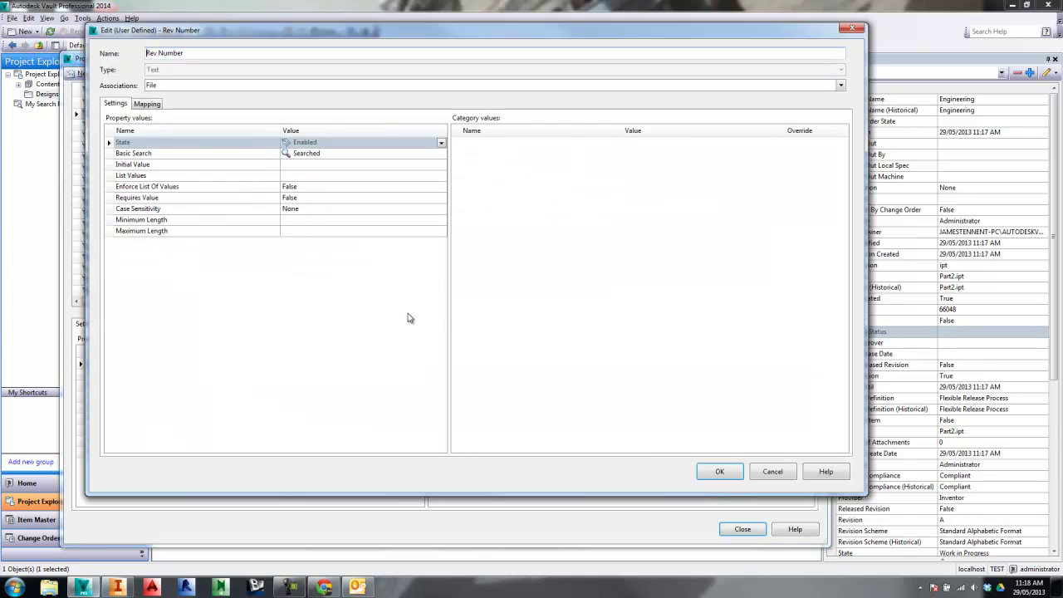
left_click(148, 104)
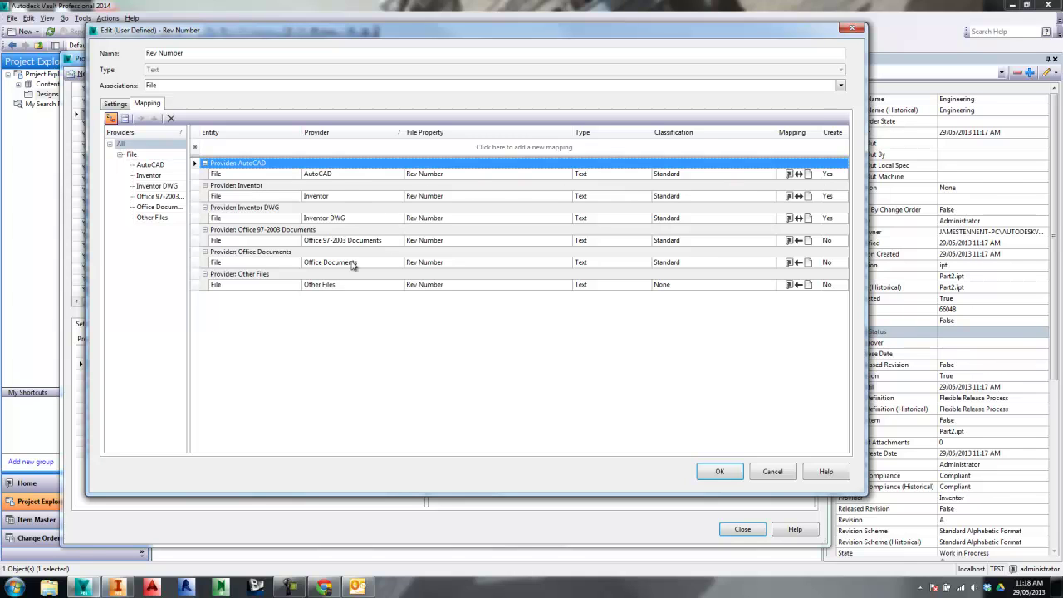
left_click(308, 175)
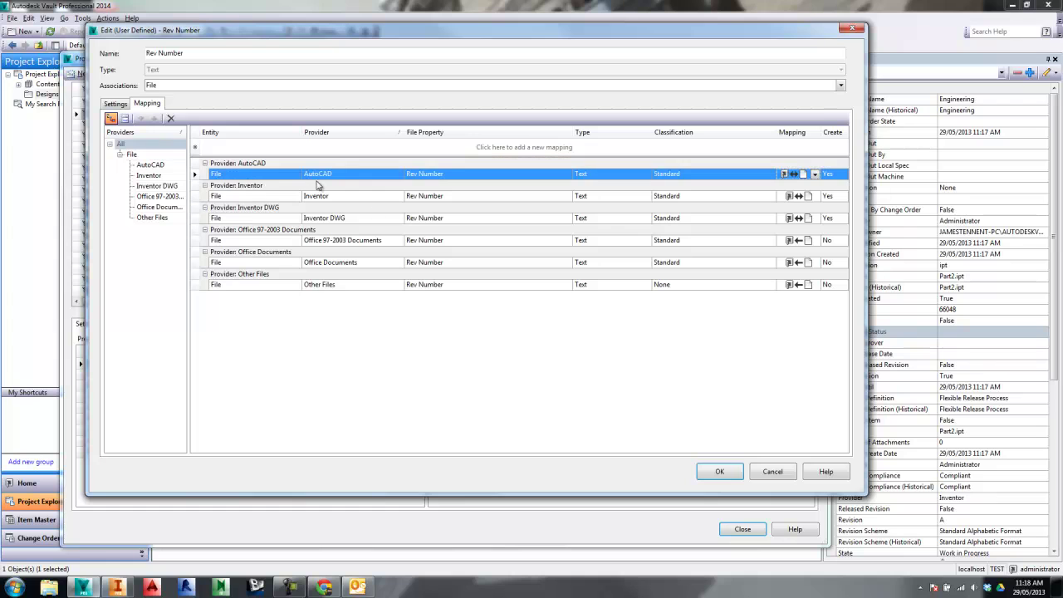
left_click(171, 117)
left_click(170, 118)
left_click(170, 118)
left_click(170, 118)
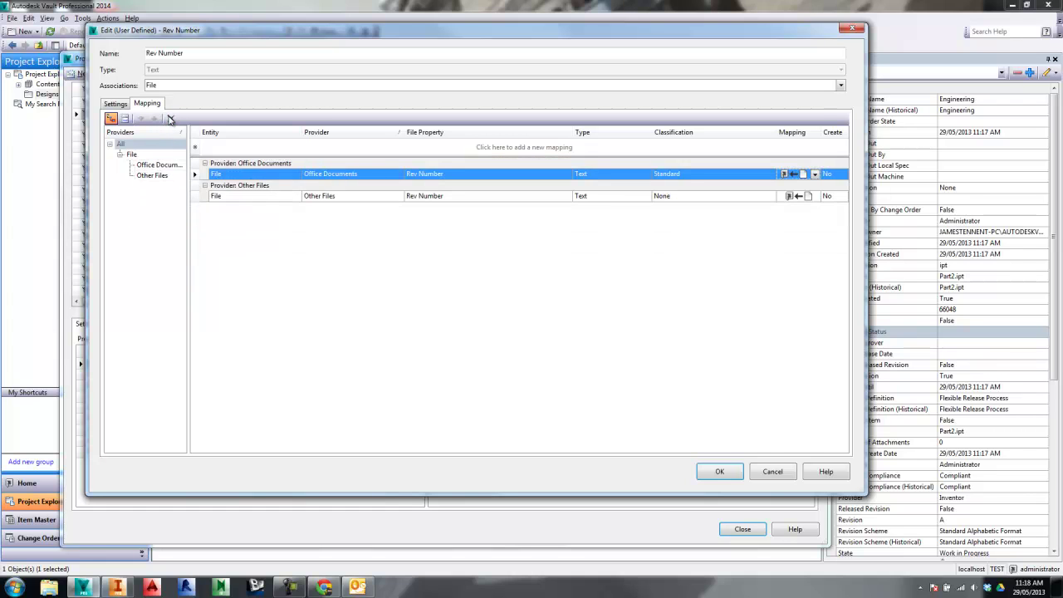
left_click(170, 118)
left_click(171, 118)
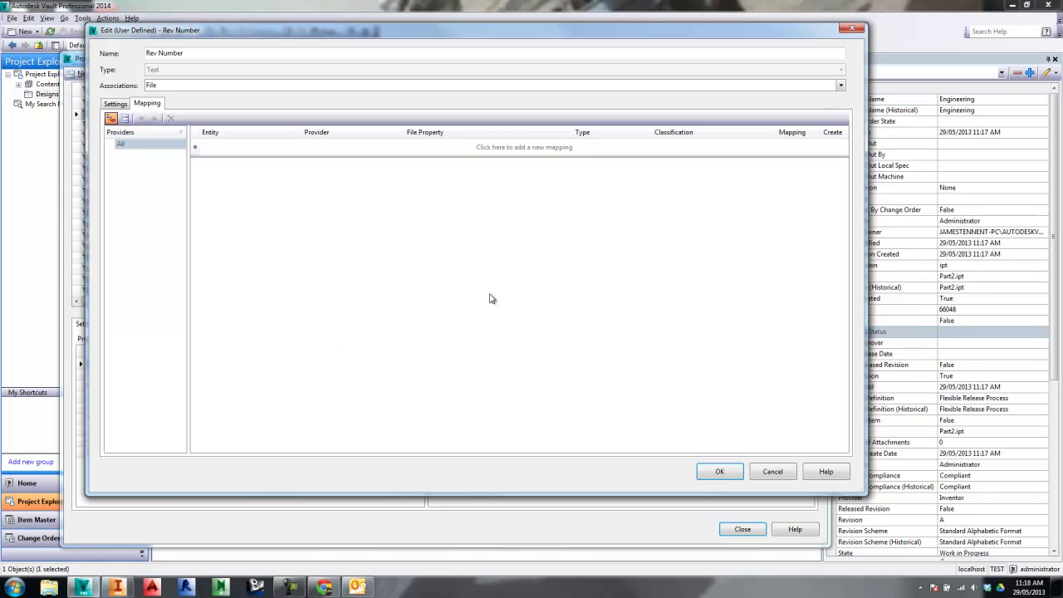
left_click_drag(201, 52, 113, 54)
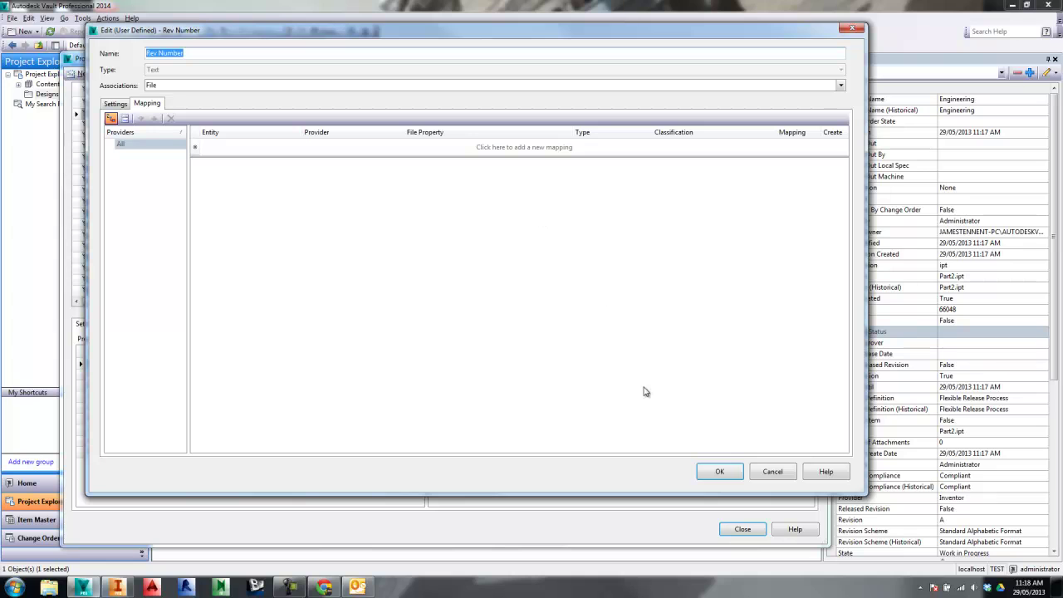
left_click(716, 472)
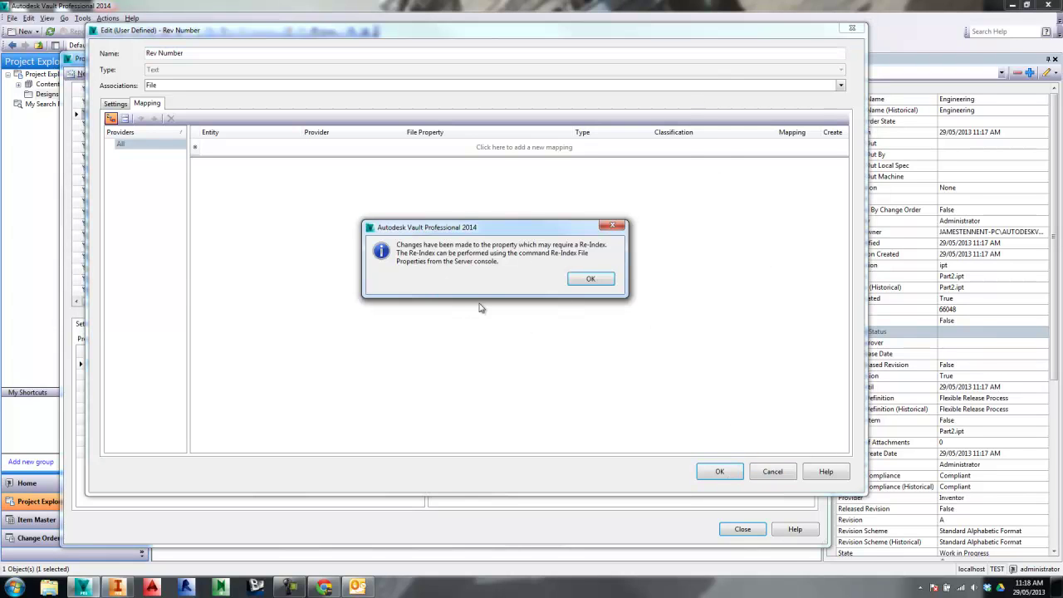
left_click(604, 281)
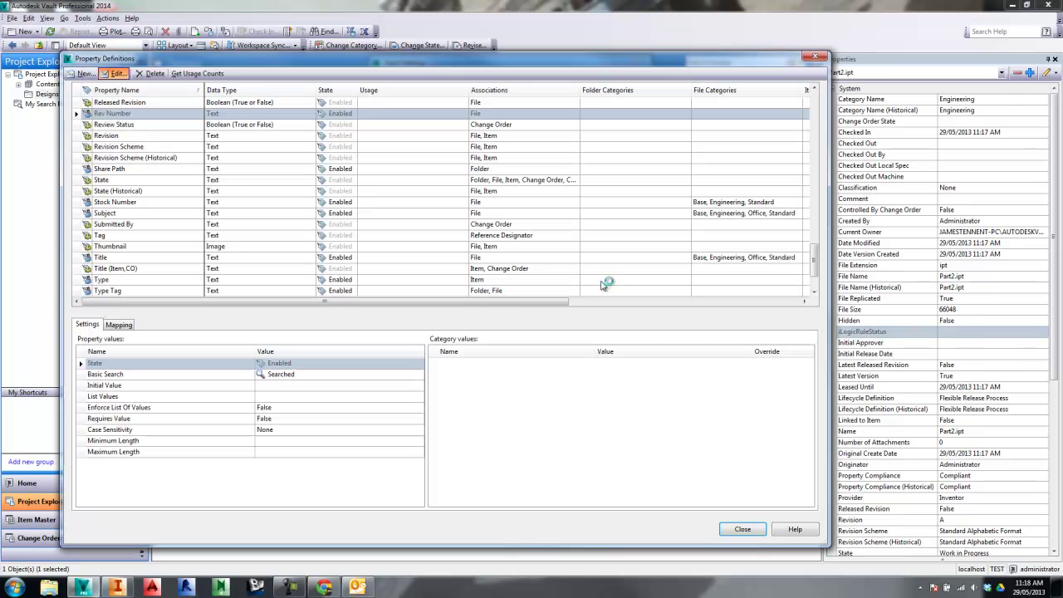
Edit the system Revision property and start a new mapping for the File entity with the Inventor provider
left_click(163, 137)
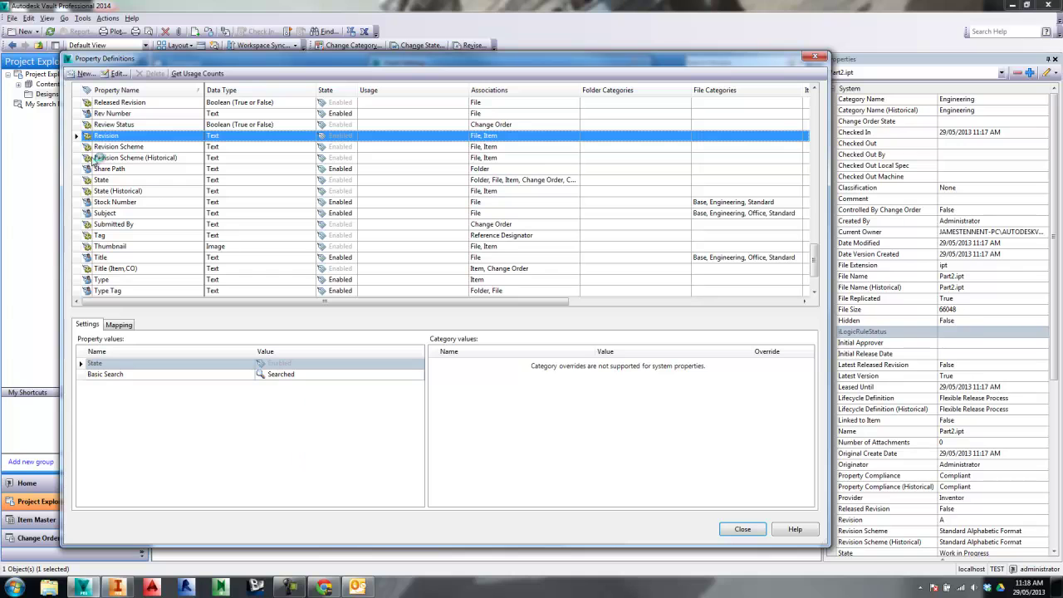
left_click(117, 73)
left_click(147, 104)
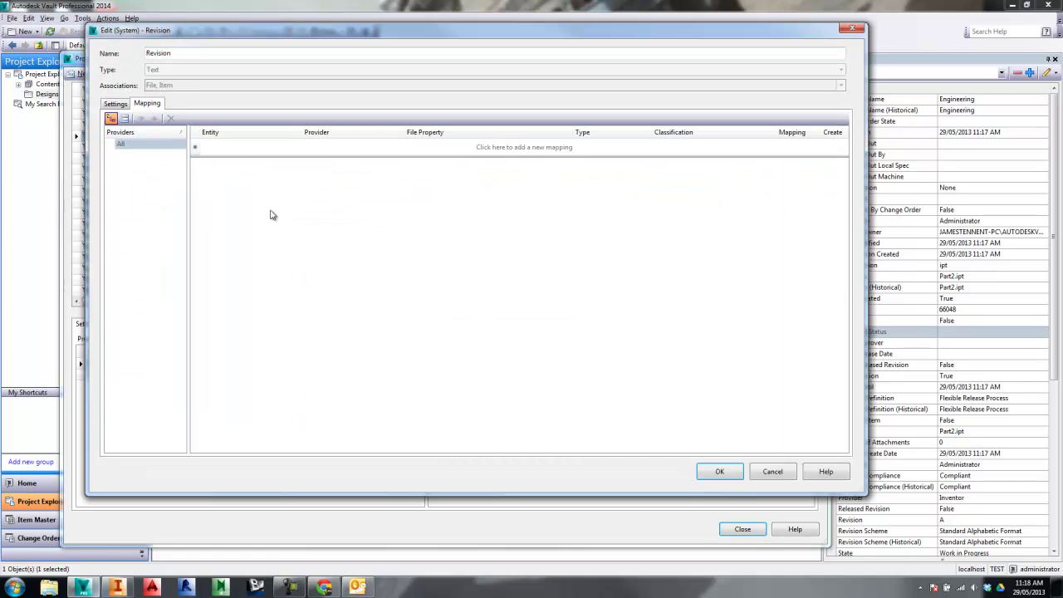
left_click(255, 149)
left_click(296, 148)
left_click(249, 158)
left_click(399, 147)
scroll(413, 205, "up", 1)
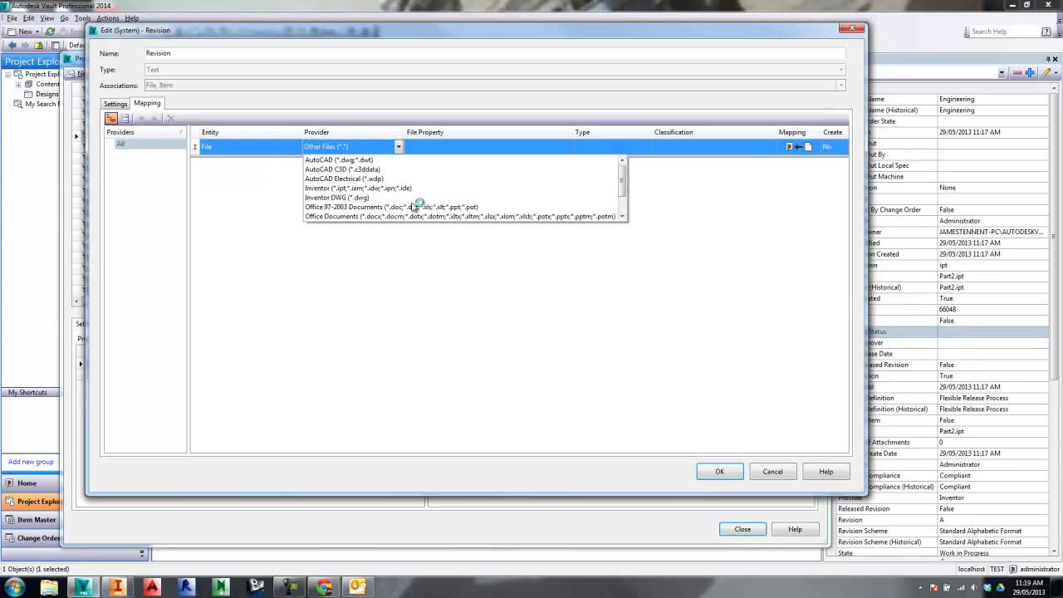
left_click(350, 190)
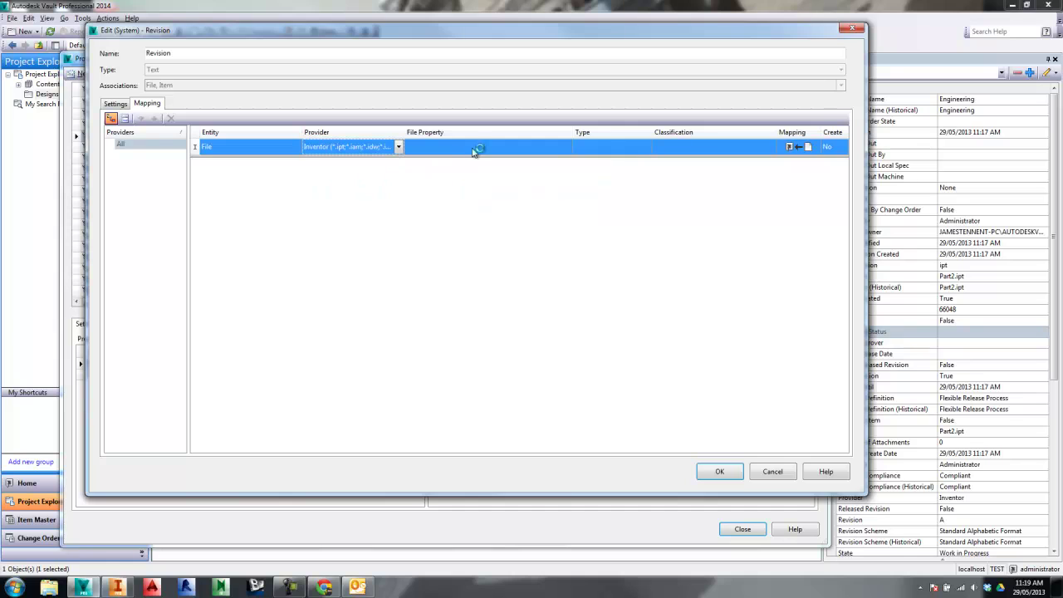
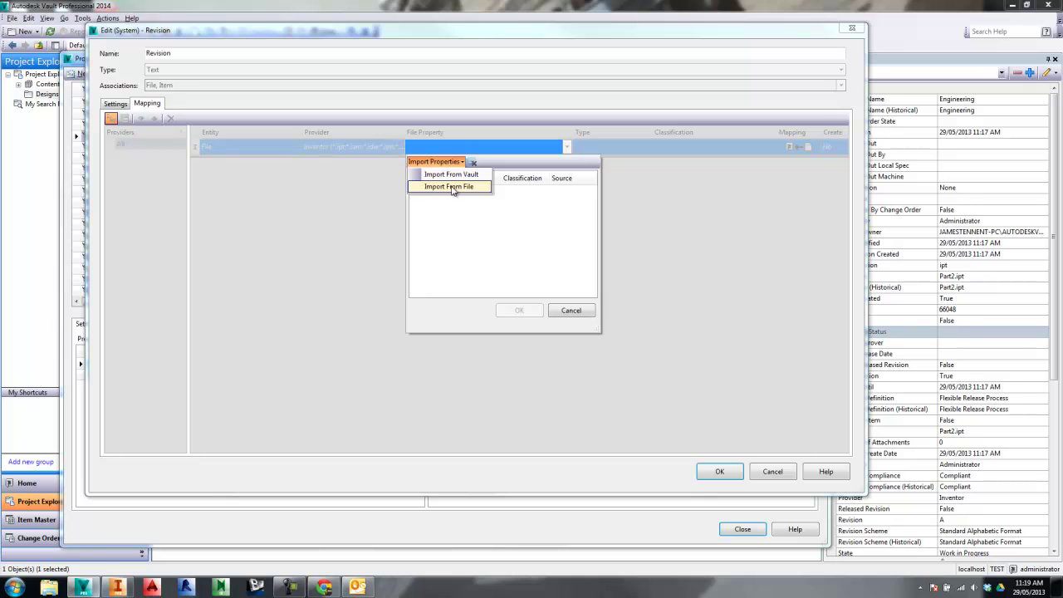
left_click(453, 186)
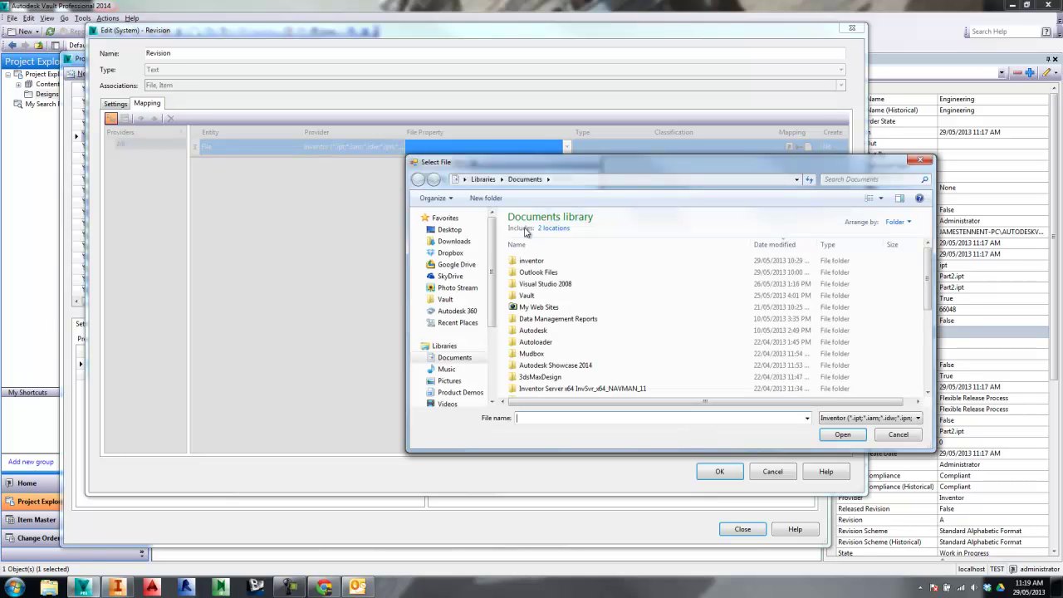
left_click(446, 299)
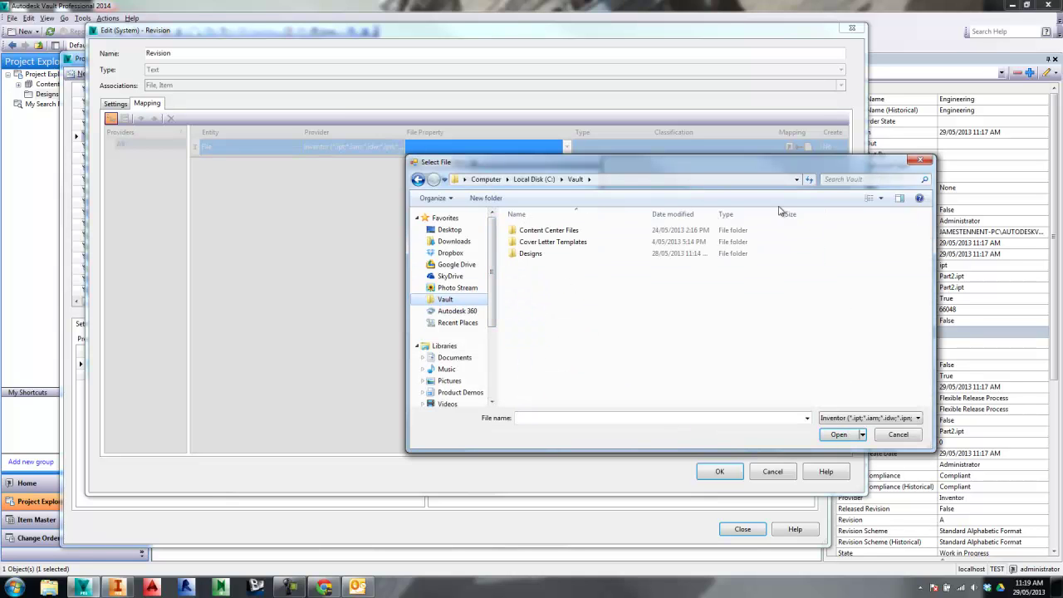
left_click(921, 161)
Import the file properties of Part2.ipt from the vault's Designs folder and try to pick Rev Number as the mapped file property
left_click(440, 162)
left_click(450, 184)
double_click(418, 230)
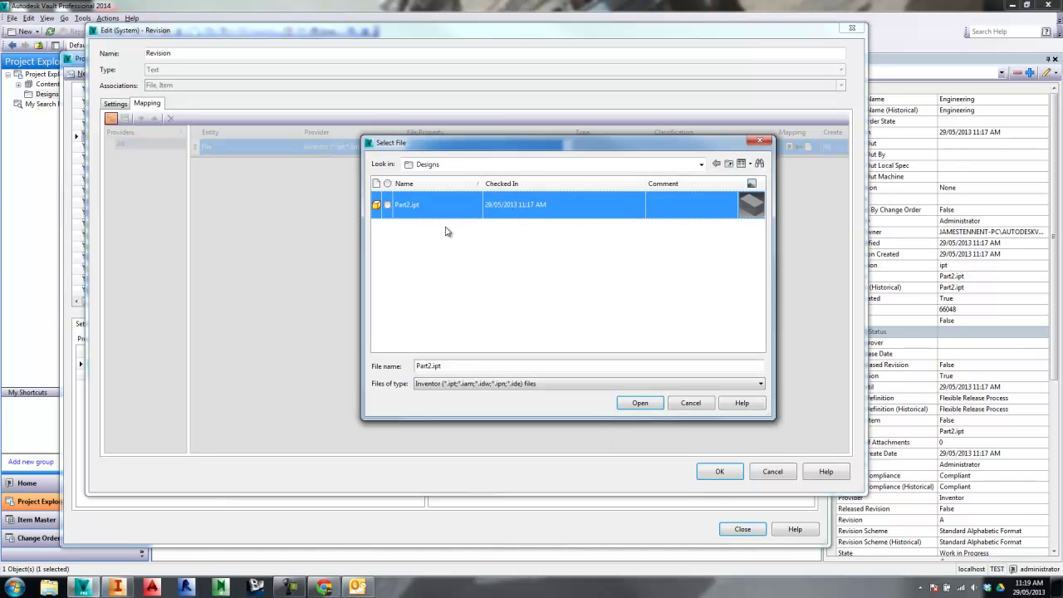
left_click(639, 403)
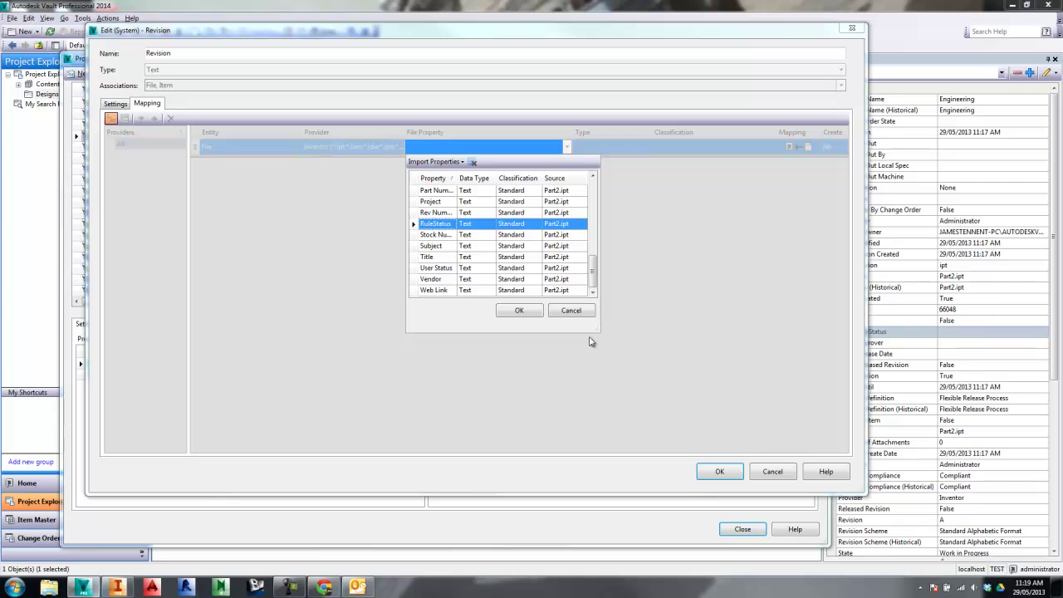
left_click_drag(596, 331, 812, 481)
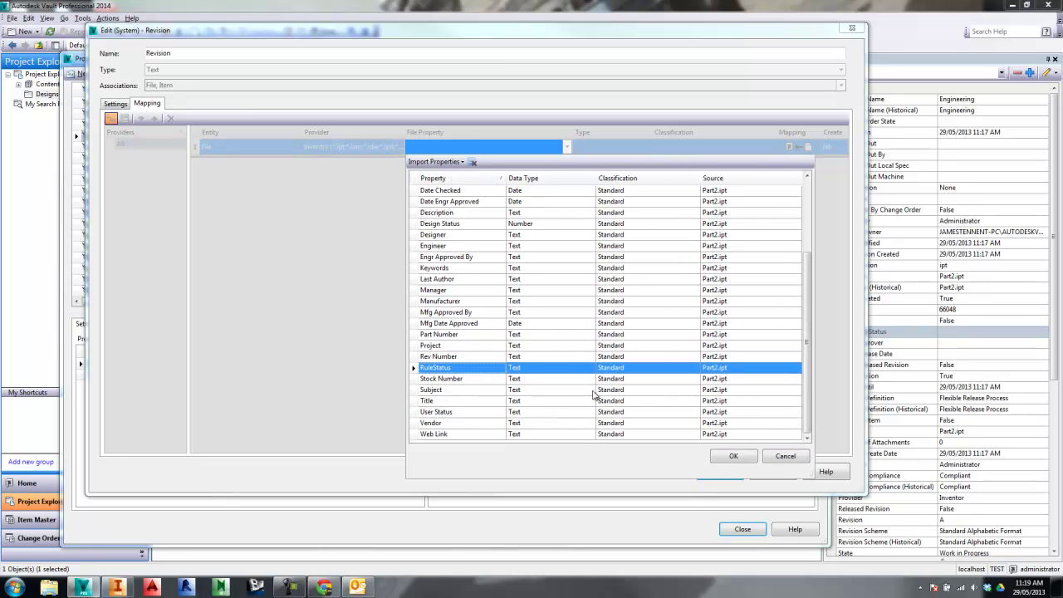
left_click(458, 359)
key("Escape")
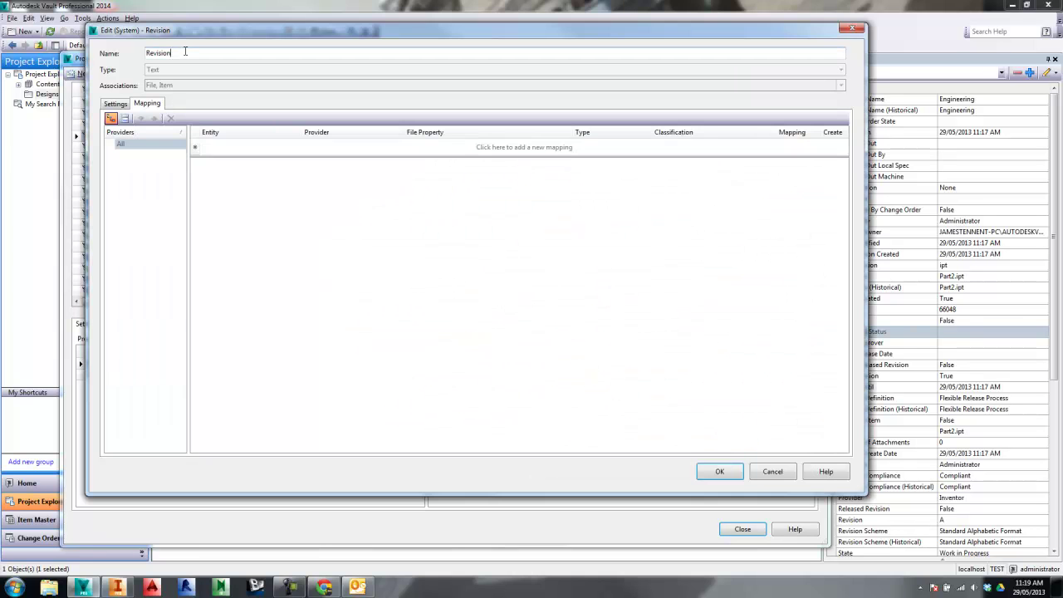
Map the Revision property to Inventor's Rev Number file property for the File entity and check the available mapping directions
left_click(478, 149)
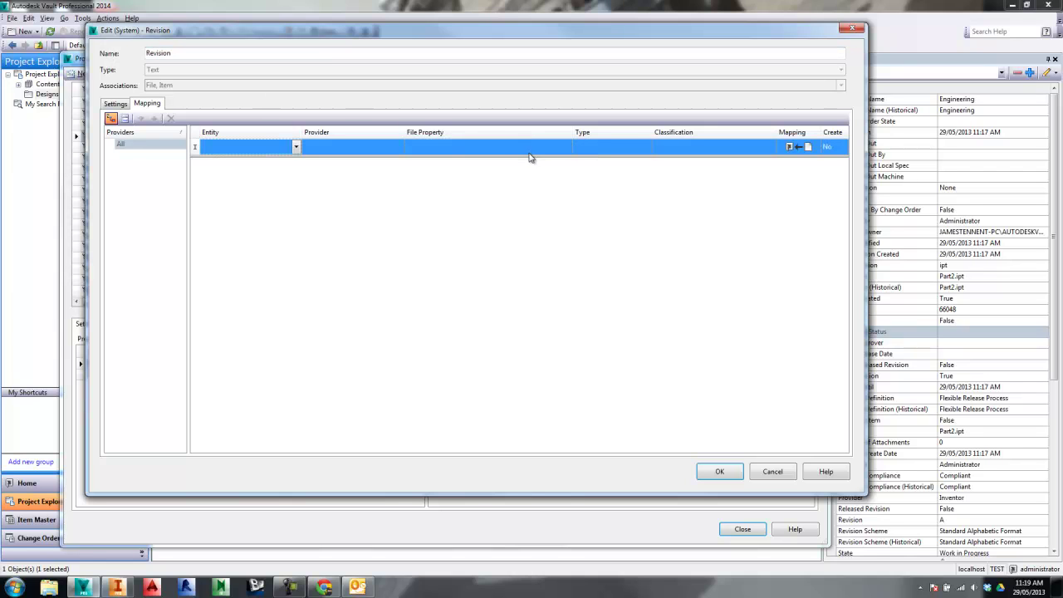
left_click(296, 146)
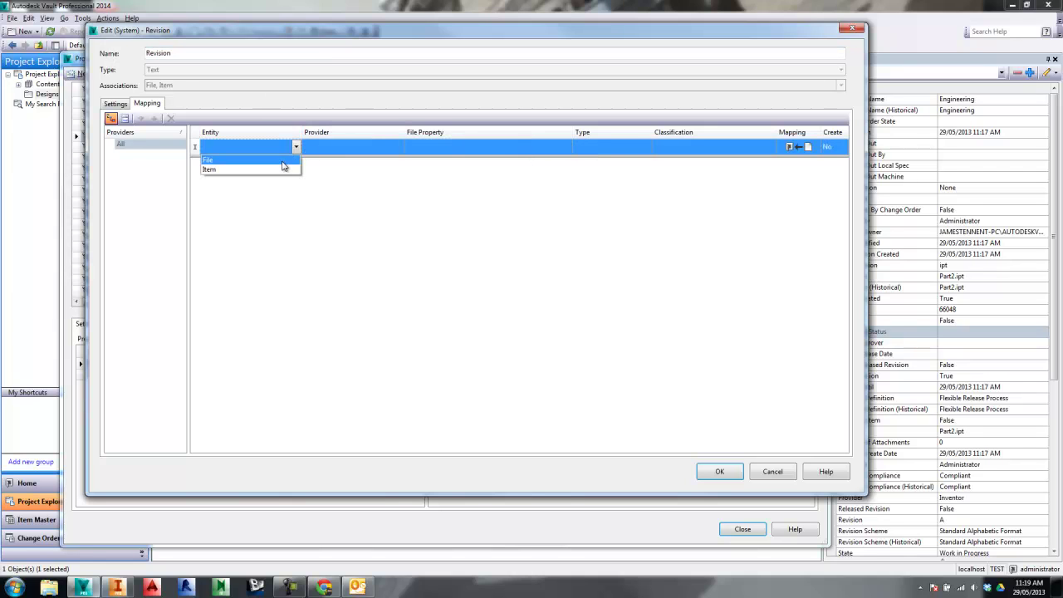
left_click(299, 159)
left_click(341, 148)
left_click(363, 161)
left_click(499, 147)
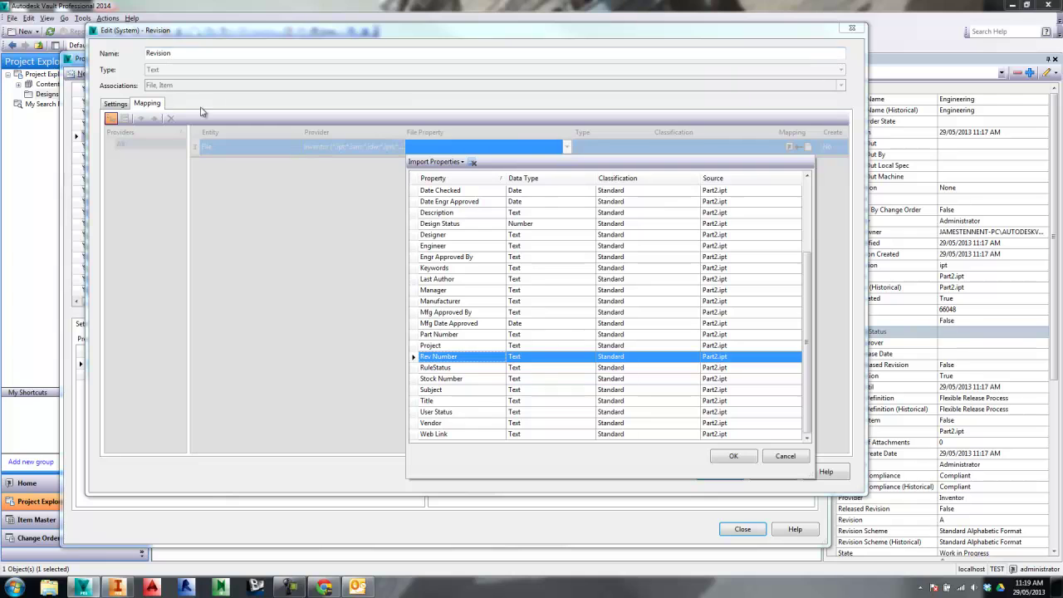
left_click(734, 456)
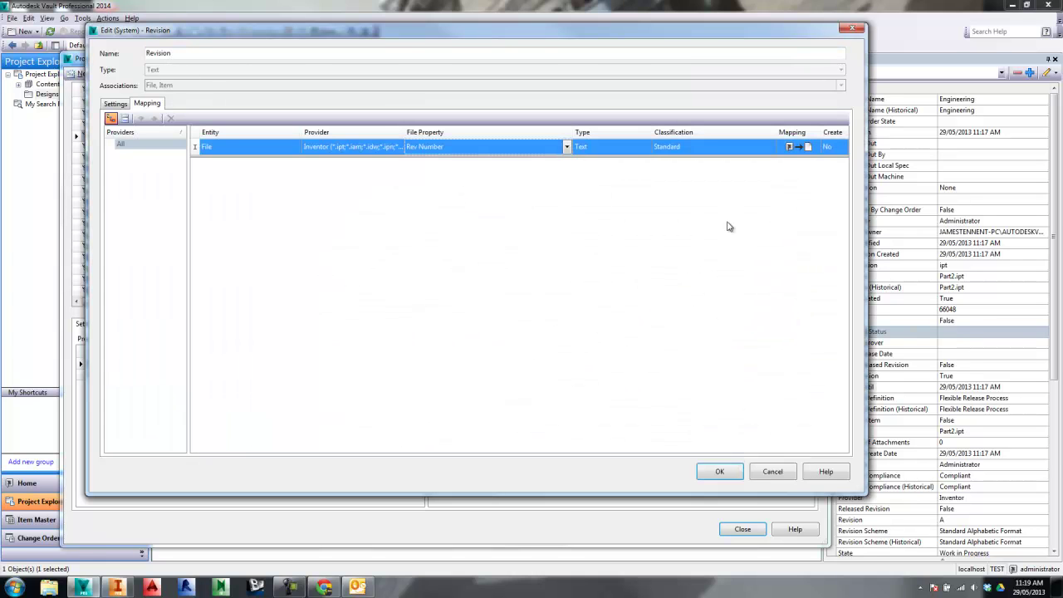
left_click(743, 271)
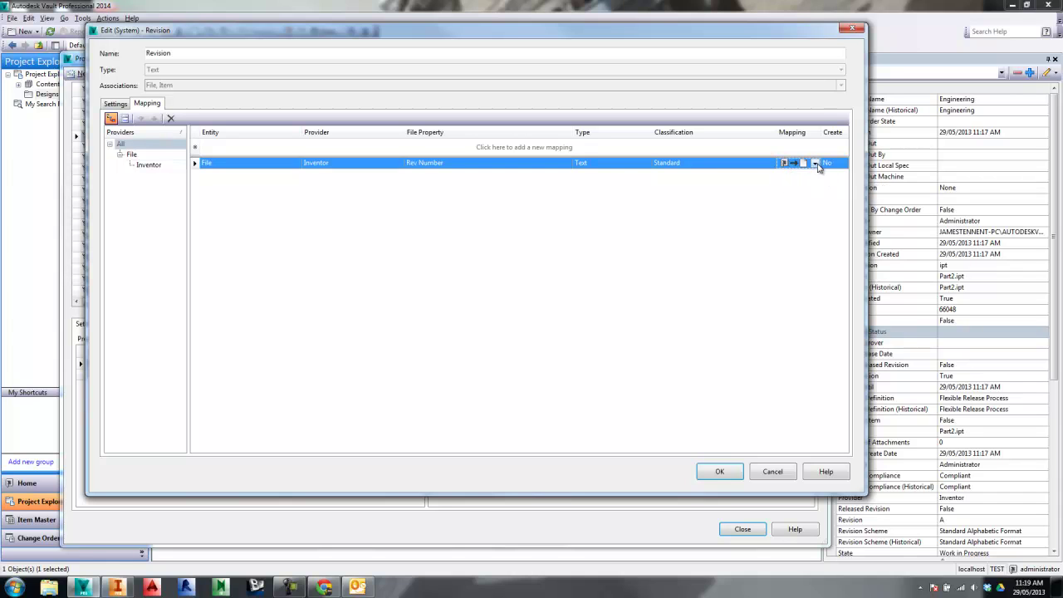
left_click(816, 163)
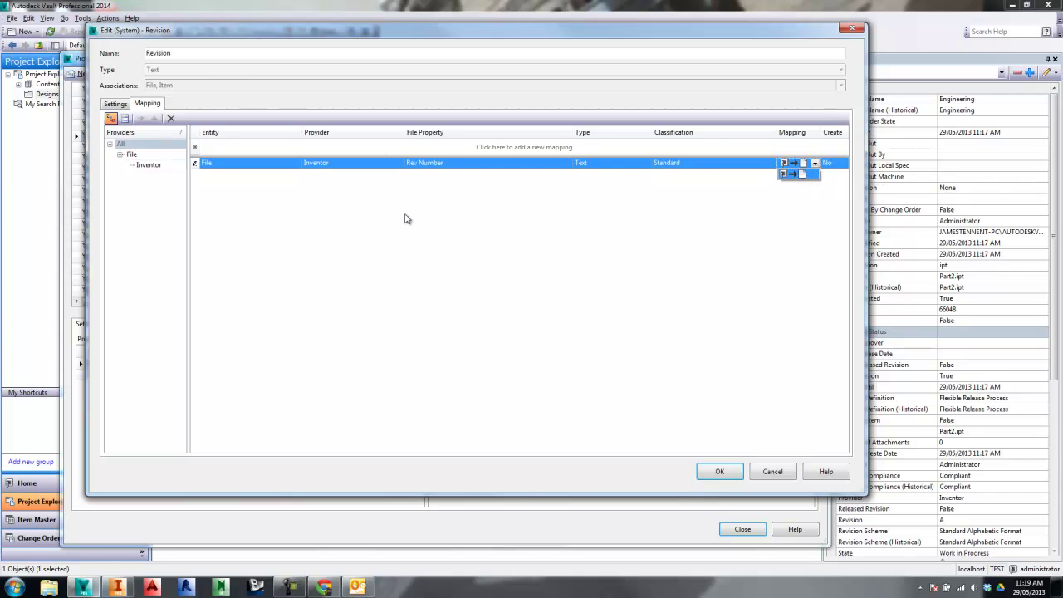
Start a second mapping for the Revision property with entity File and provider Inventor DWG
left_click(649, 301)
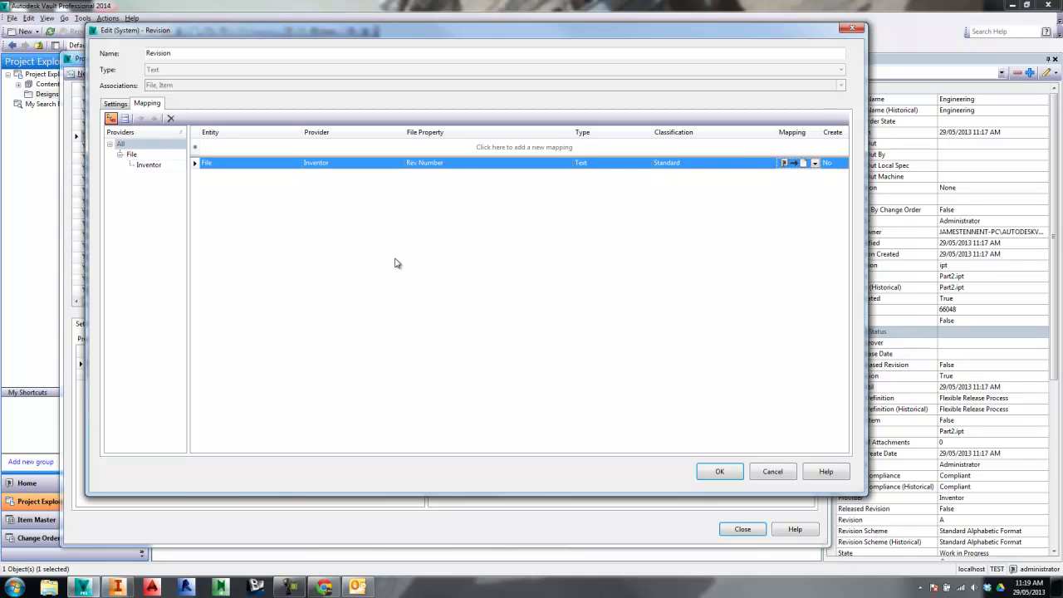
left_click(246, 150)
left_click(297, 147)
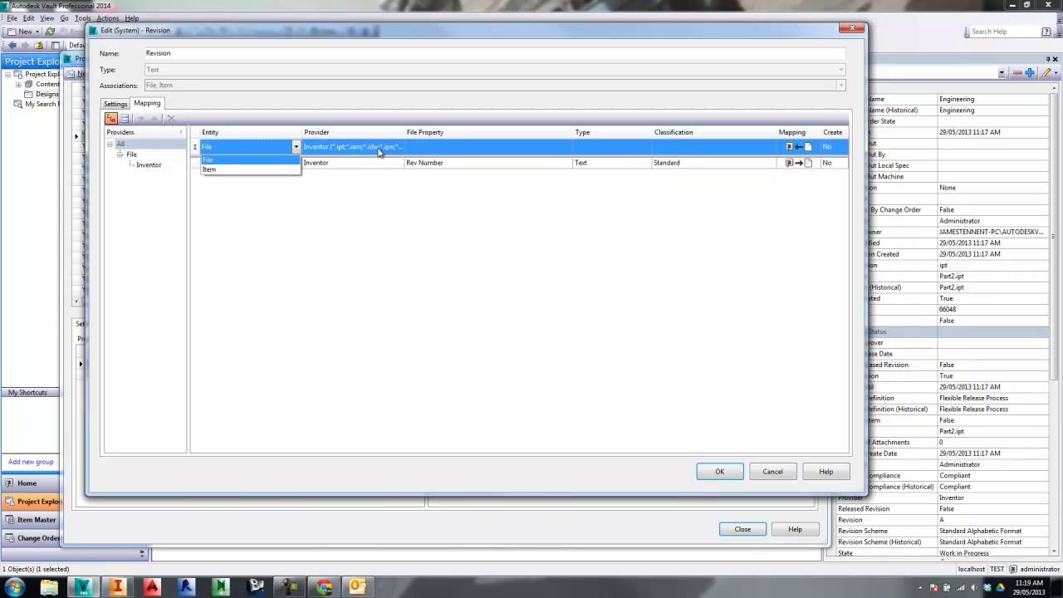
left_click(350, 148)
left_click(399, 188)
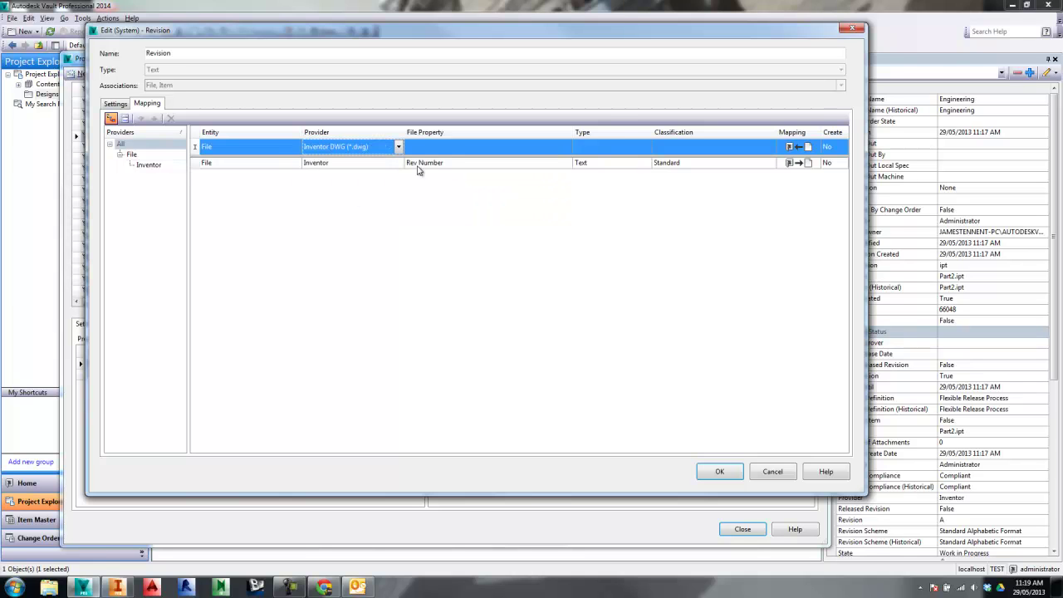
Import file properties for the Inventor DWG mapping from standard.dwg in TEST Vault\Designs\Inventor Shared Files\Templates on drive C
left_click(441, 149)
left_click(461, 161)
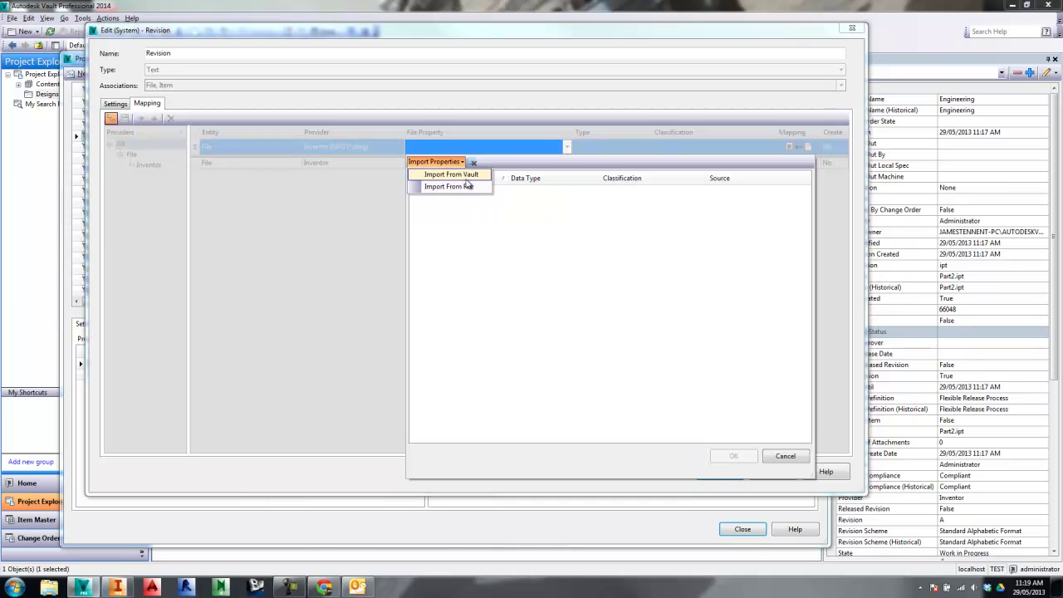
left_click(468, 186)
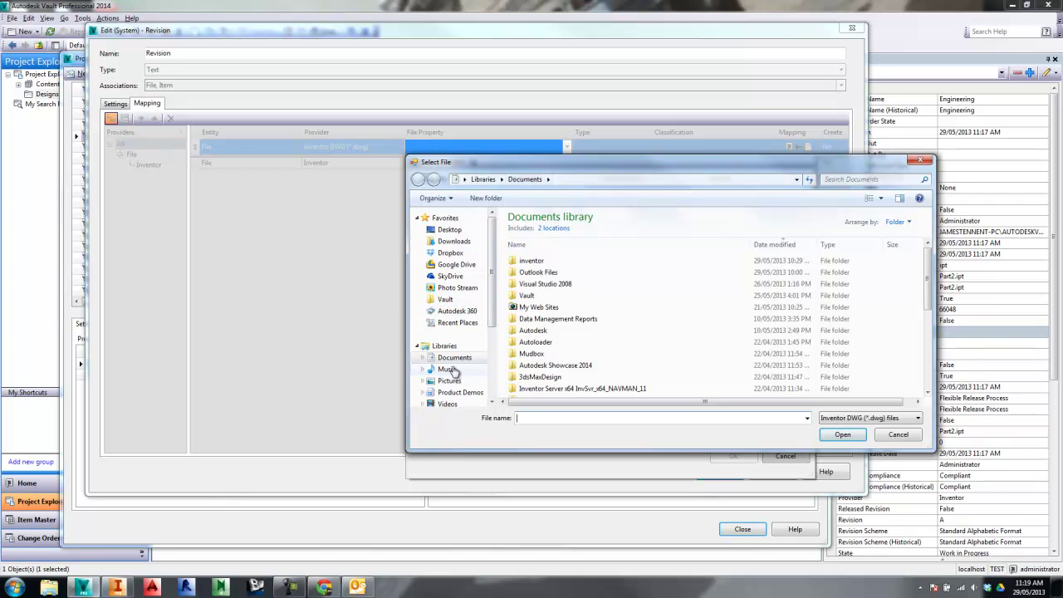
scroll(453, 349, "down", 3)
left_click(460, 341)
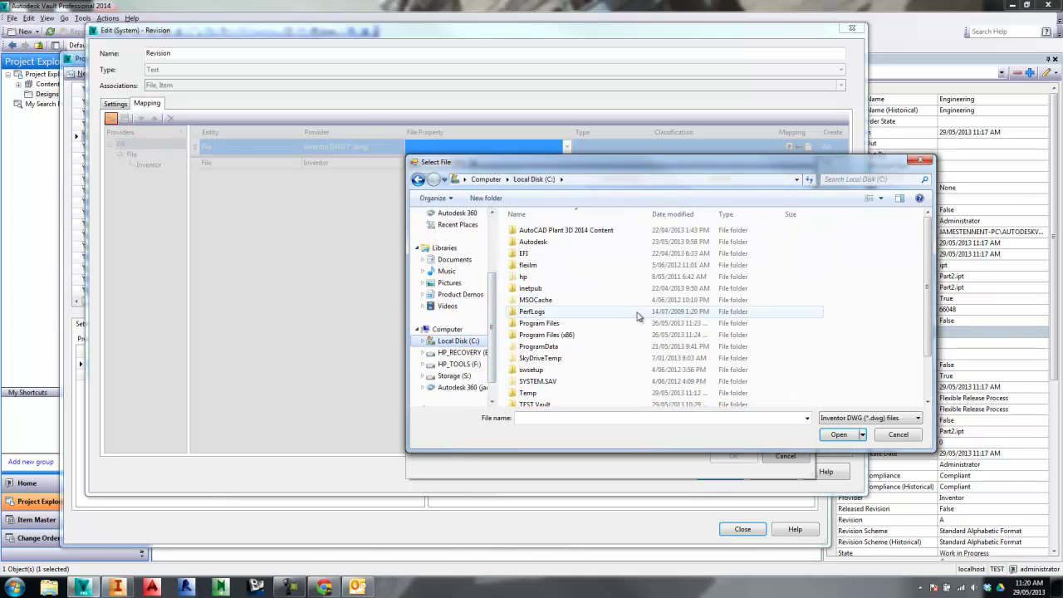
scroll(573, 353, "down", 2)
left_click(541, 355)
double_click(540, 356)
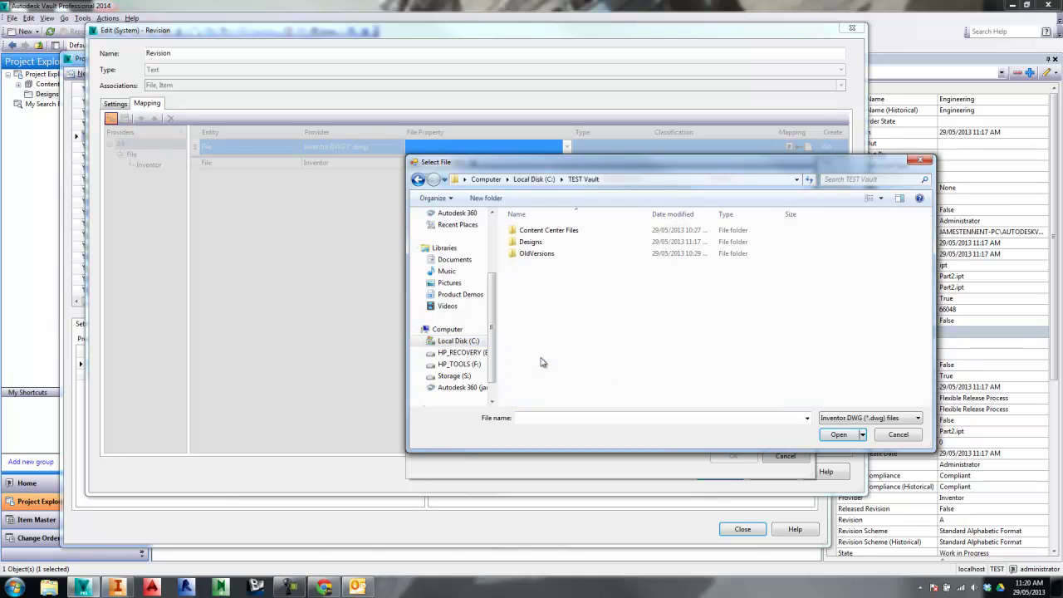
double_click(536, 241)
double_click(550, 230)
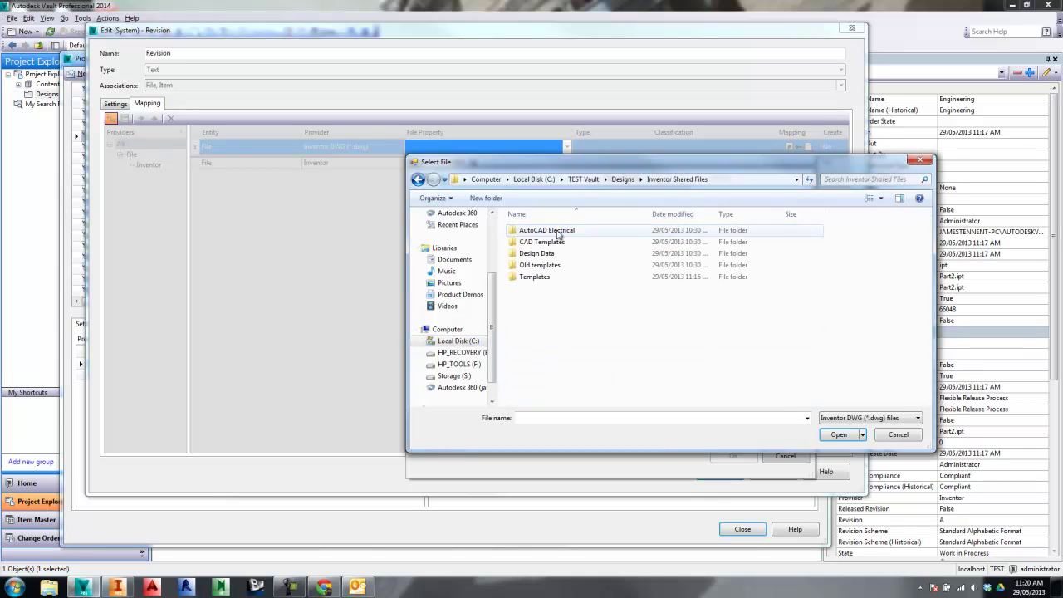
double_click(535, 276)
left_click(537, 290)
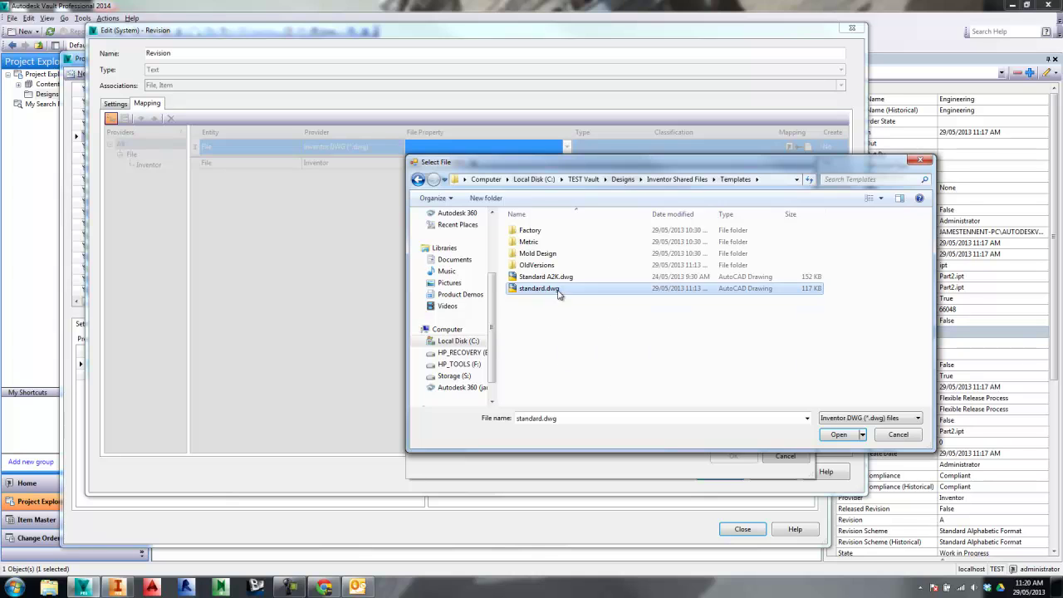
left_click(838, 435)
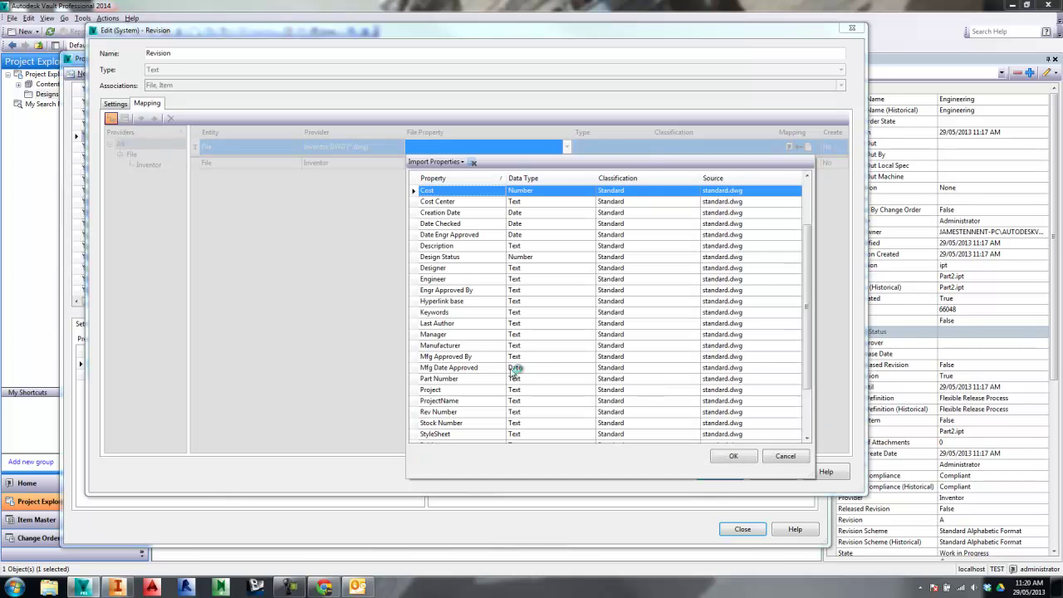
Map Revision to the Rev Number property of the Inventor DWG provider and save the property definition
left_click(524, 370)
left_click(507, 412)
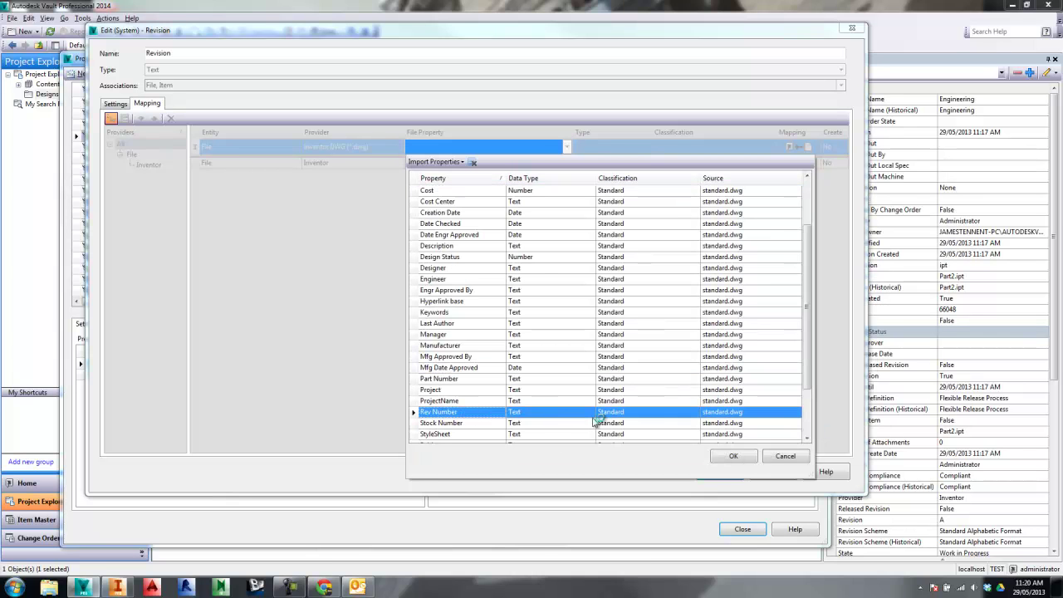
left_click(740, 457)
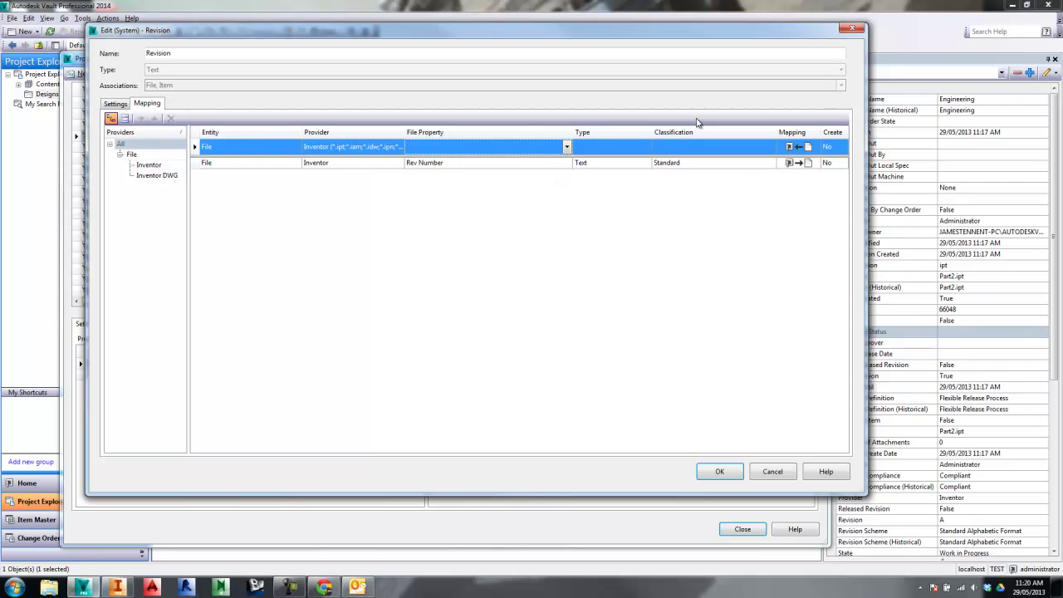
left_click(722, 478)
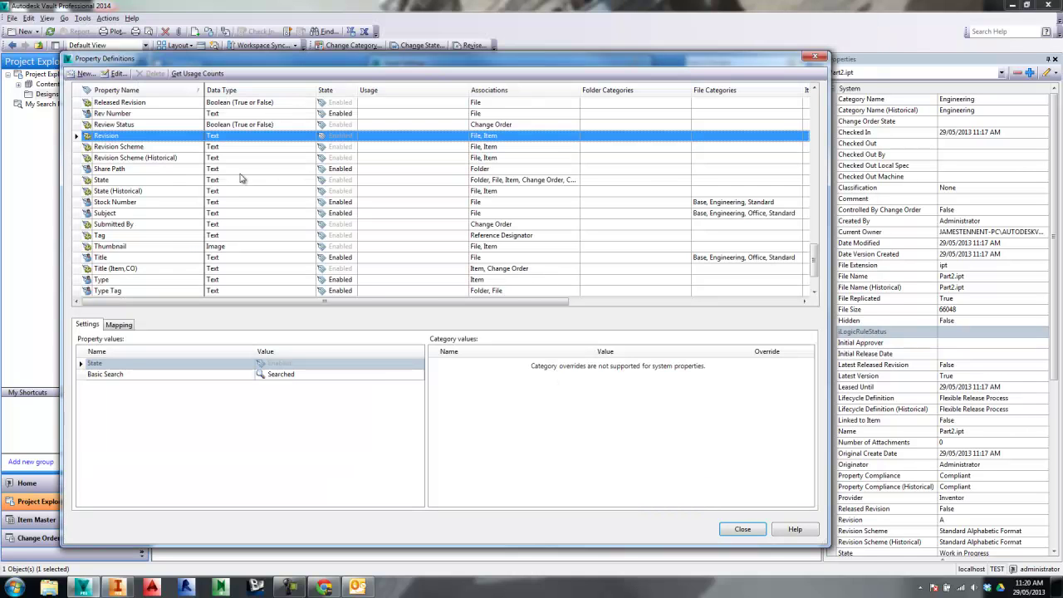
Reopen the Revision property to review its Inventor and Inventor DWG mappings, and close the property and settings dialogs
left_click(117, 73)
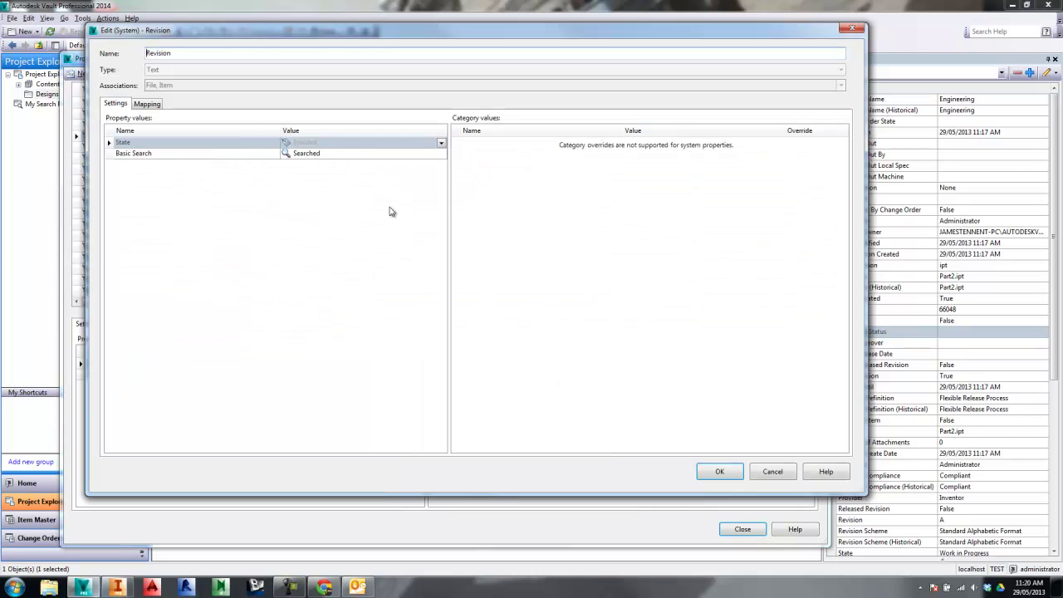
left_click(141, 103)
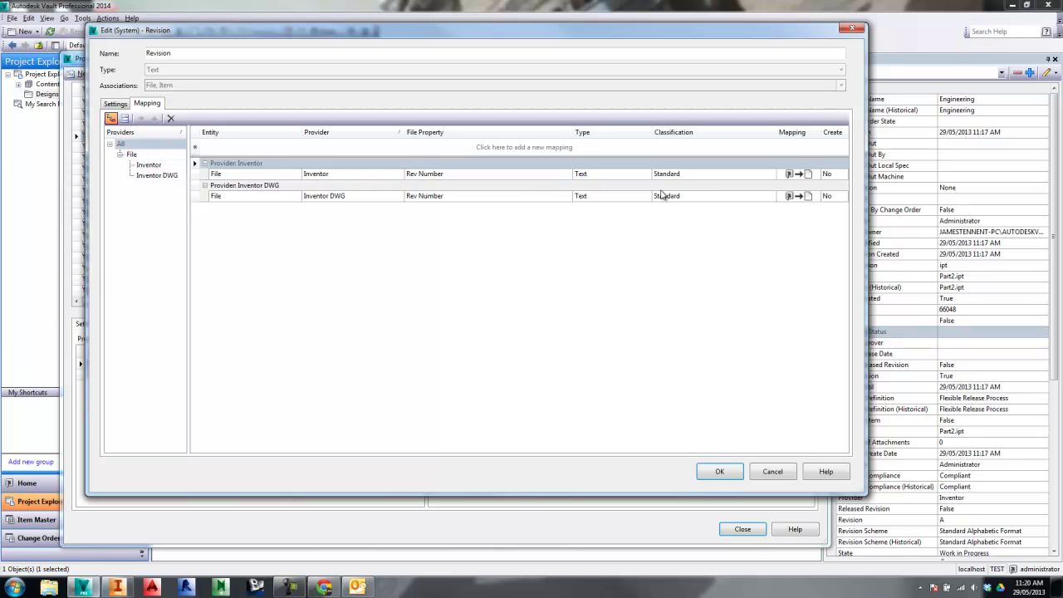
double_click(158, 53)
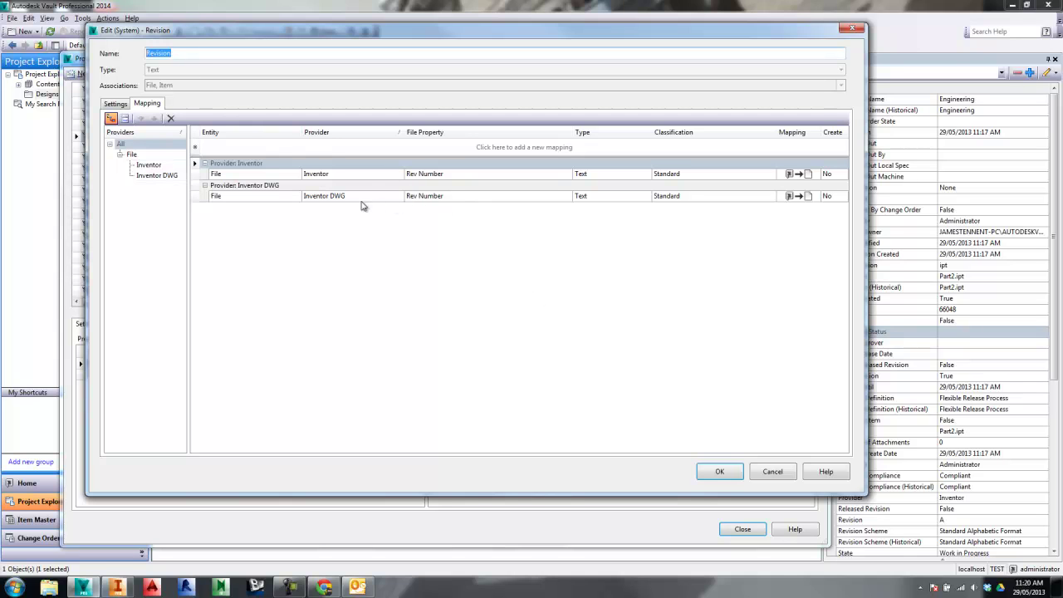
left_click(717, 472)
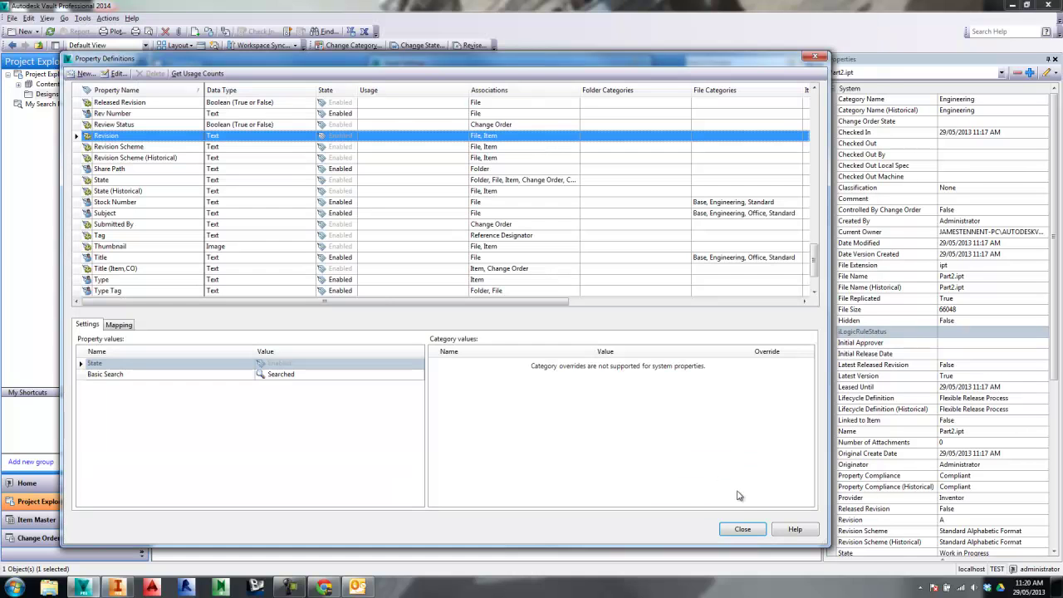
left_click(748, 529)
left_click(558, 468)
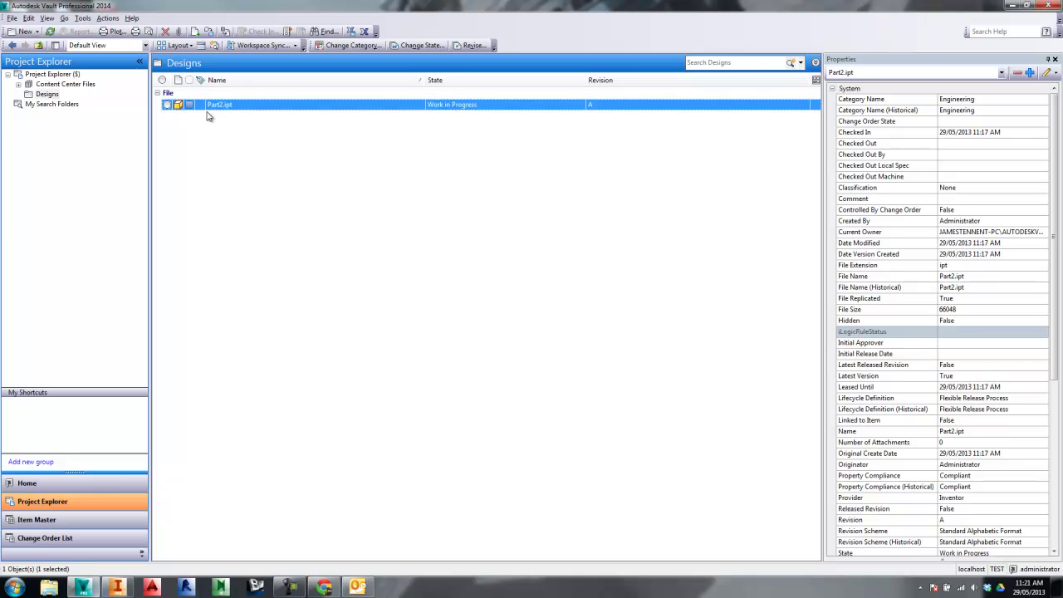
Delete Part2.ipt from the vault's Designs folder and confirm the deletion
right_click(239, 109)
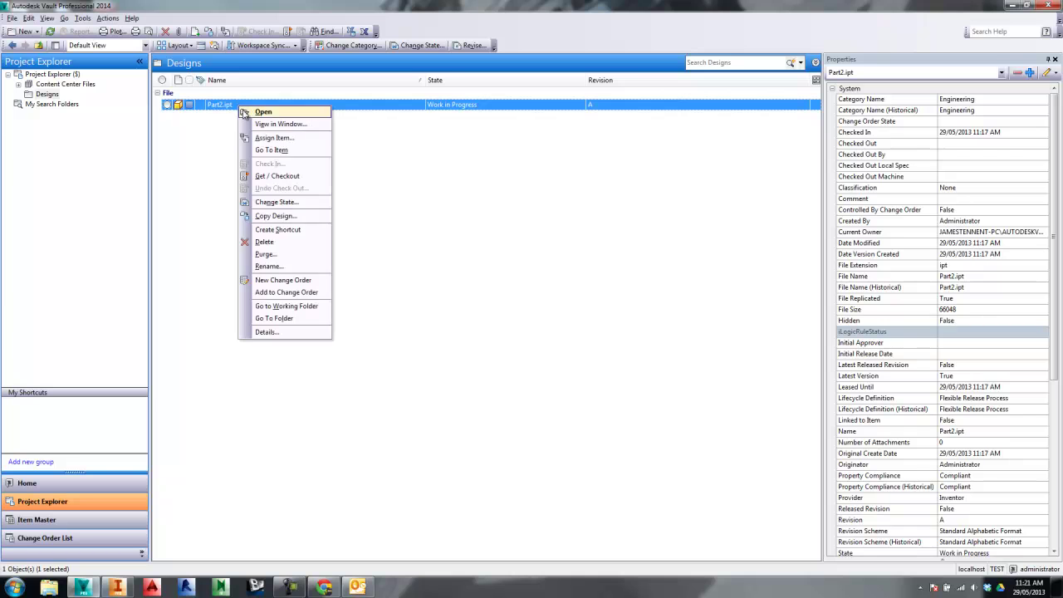
left_click(272, 243)
left_click(608, 327)
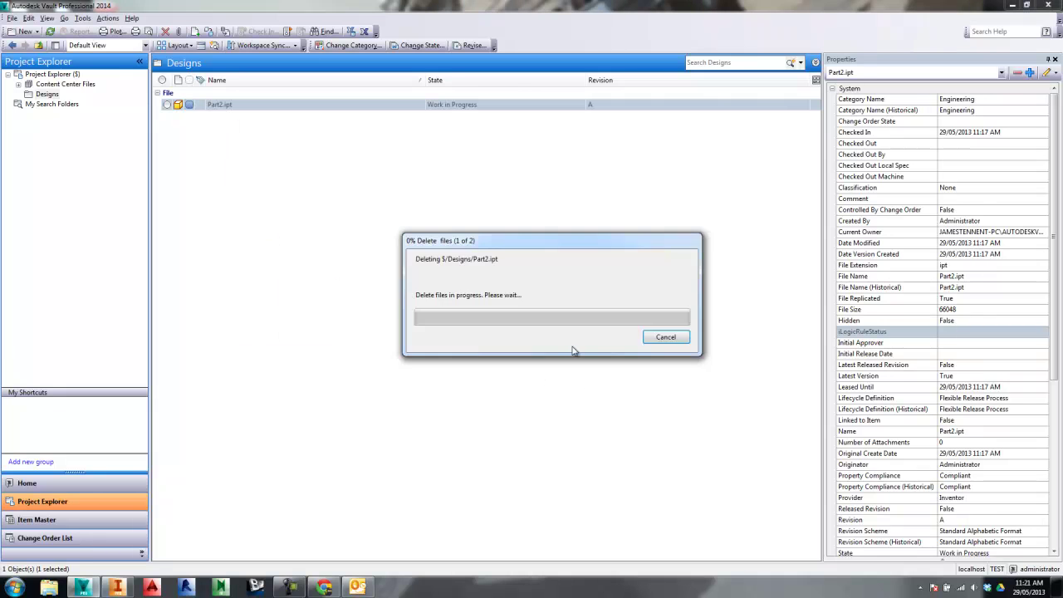
Switch to Inventor, close the open Part2.ipt and create a new part from a template
left_click(117, 588)
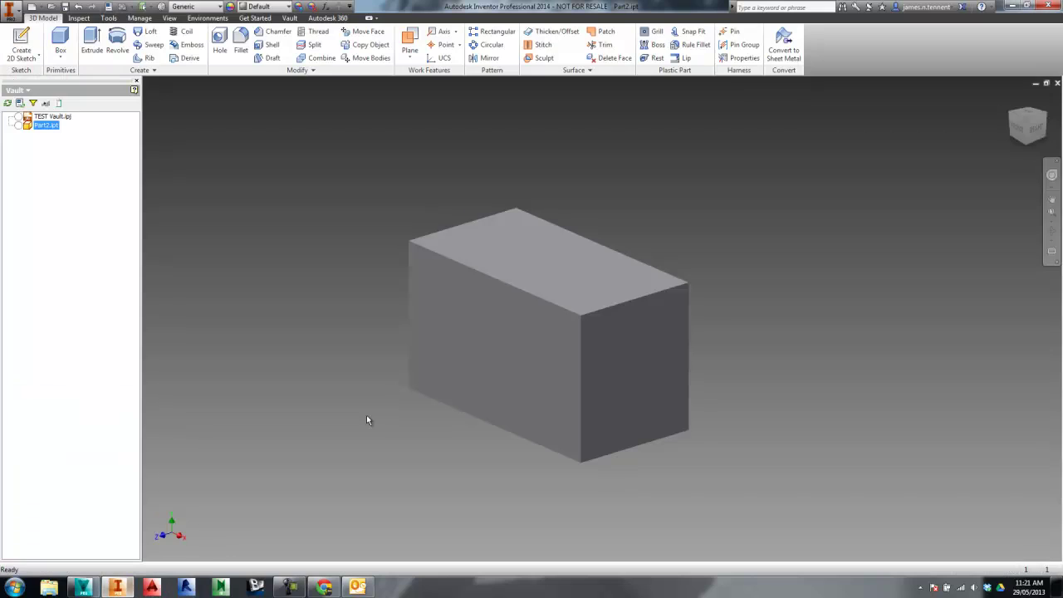
left_click(1057, 83)
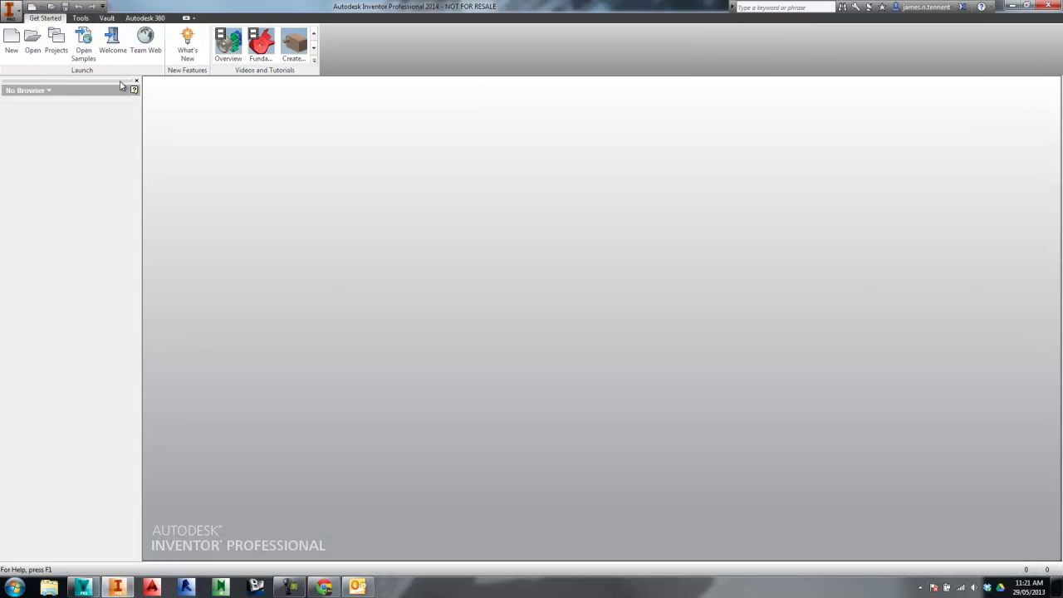
left_click(12, 38)
left_click(335, 170)
left_click(514, 416)
Create a cylinder primitive centred on the origin of the XY plane, about 26.6 mm in diameter and 10 mm long
left_click(61, 56)
left_click(58, 105)
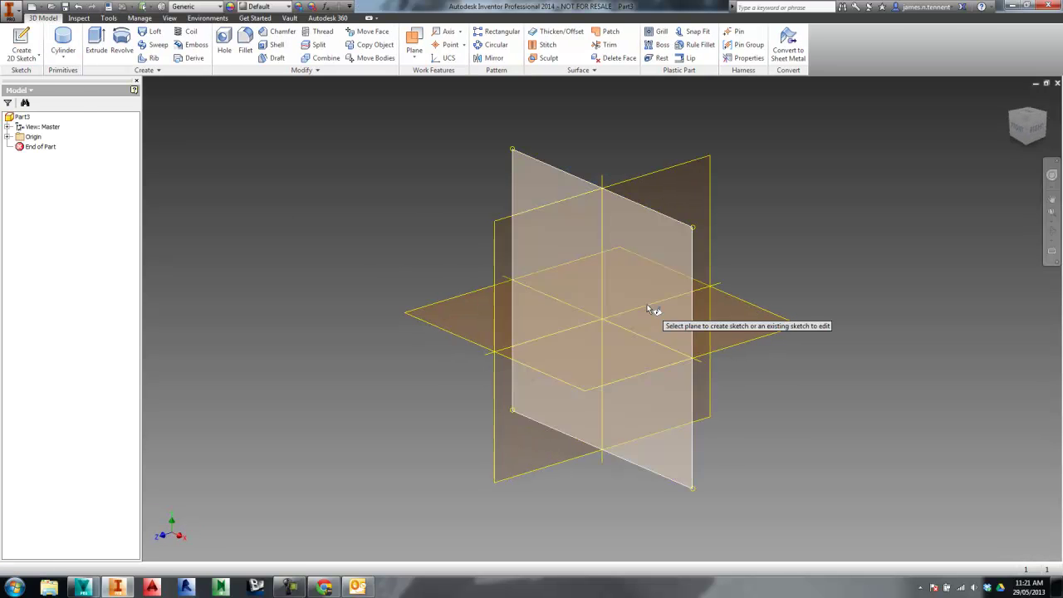
left_click(649, 306)
left_click(604, 320)
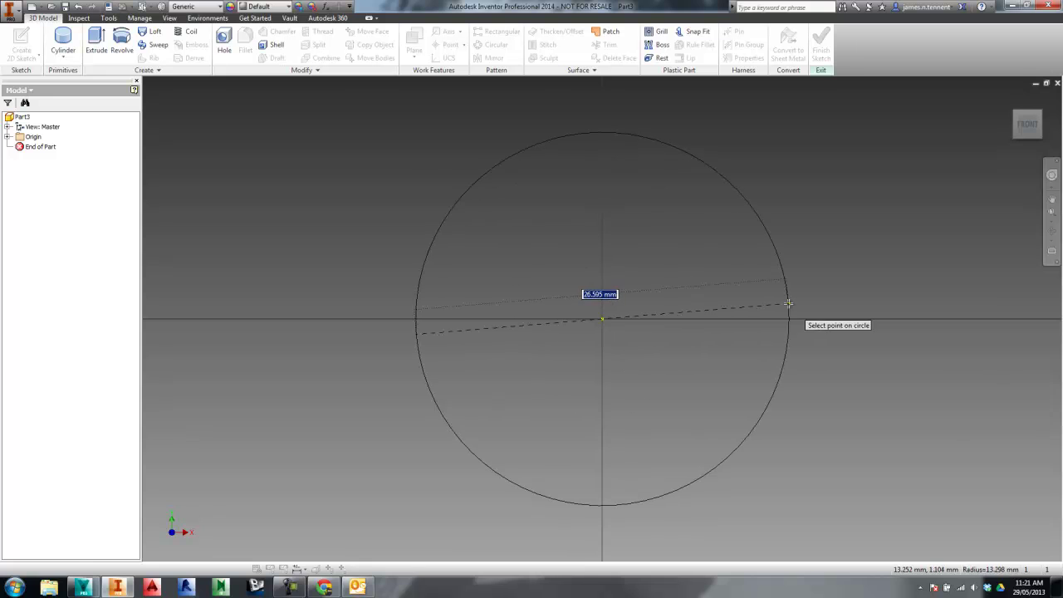
left_click(786, 302)
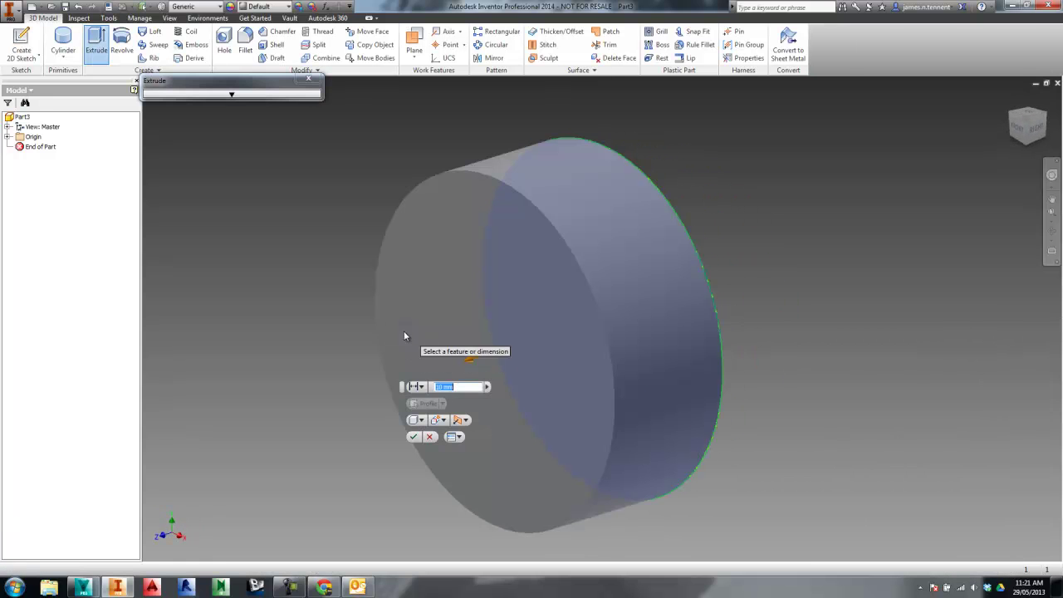
left_click(413, 436)
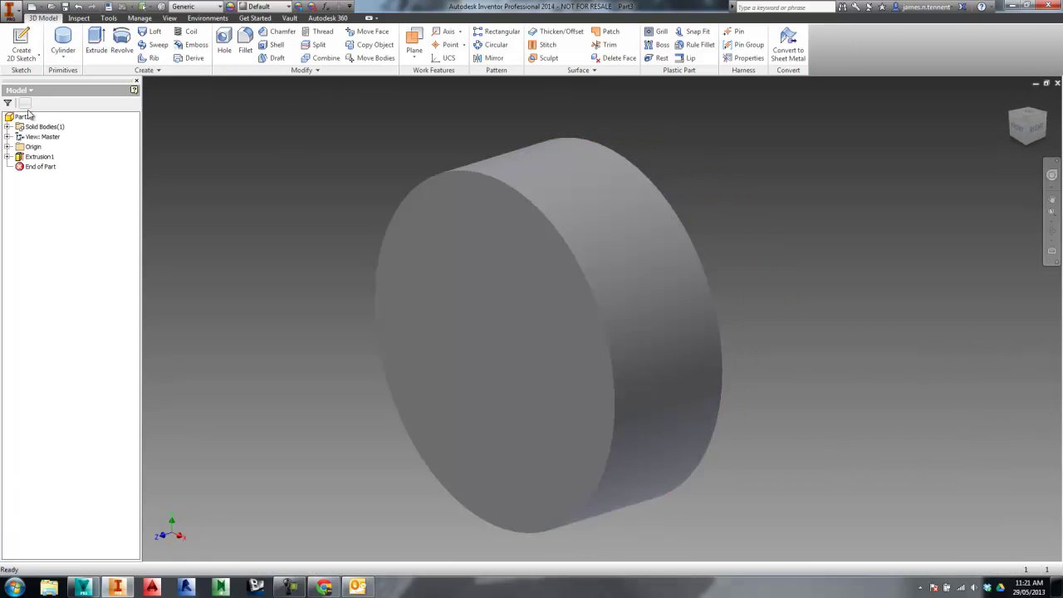
Check the new part in to the vault, saving it as 100001.ipt in the Designs folder
left_click(25, 89)
left_click(30, 126)
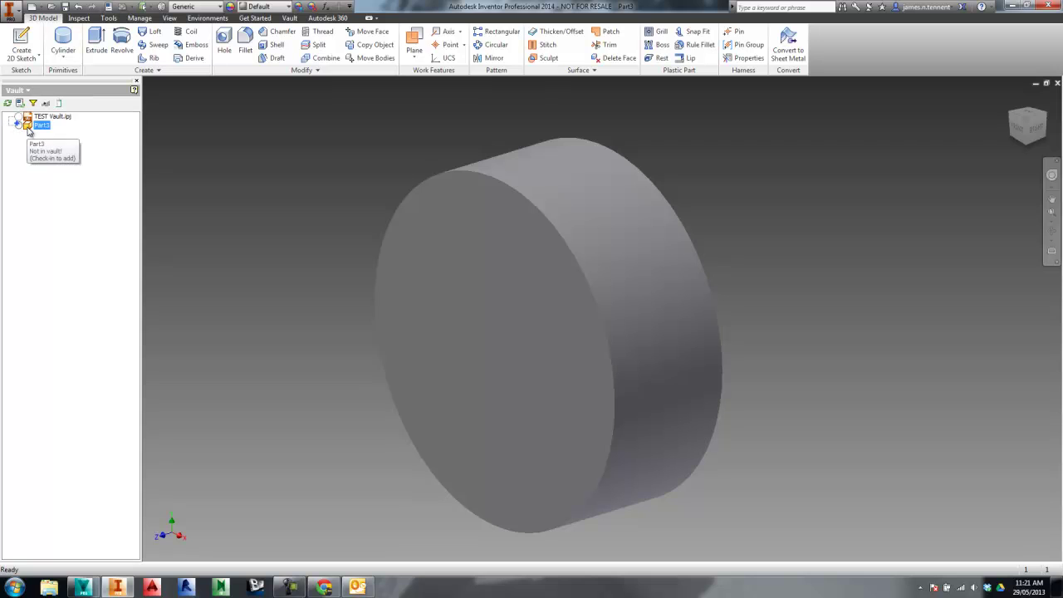
right_click(29, 126)
left_click(50, 164)
left_click(419, 176)
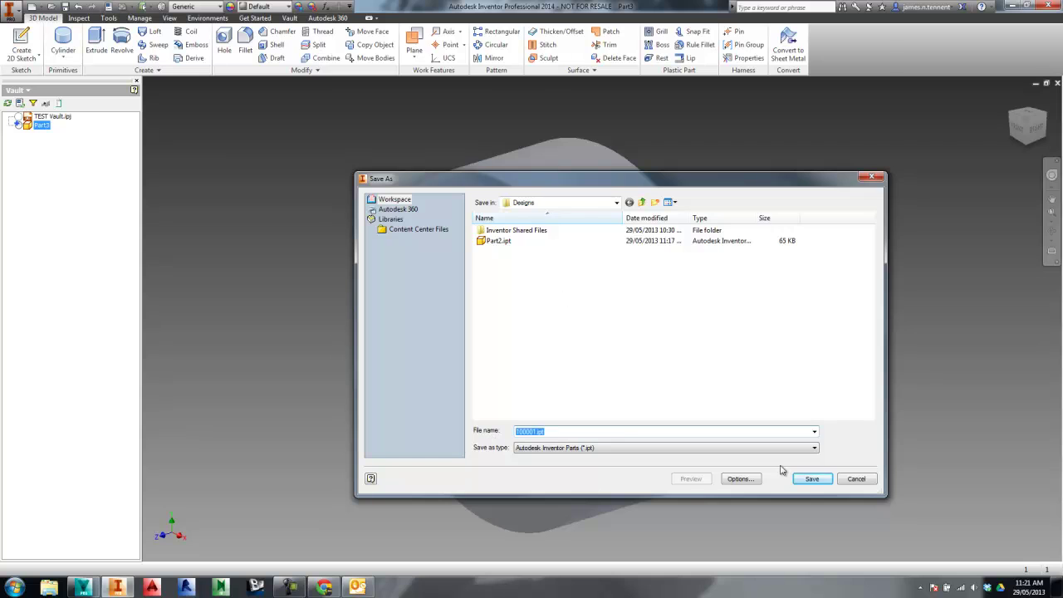
left_click(812, 478)
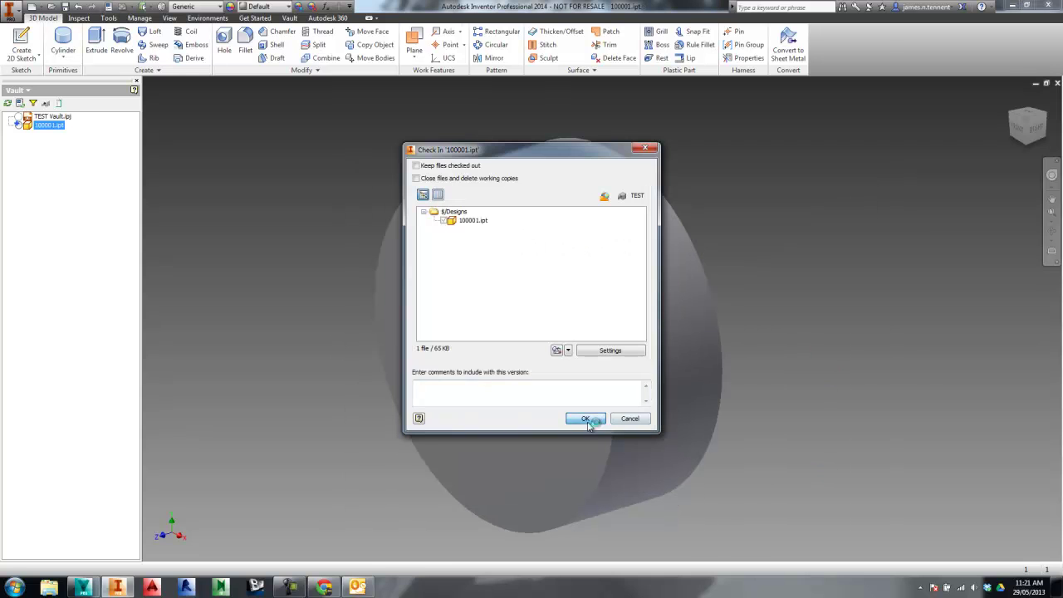
left_click(586, 420)
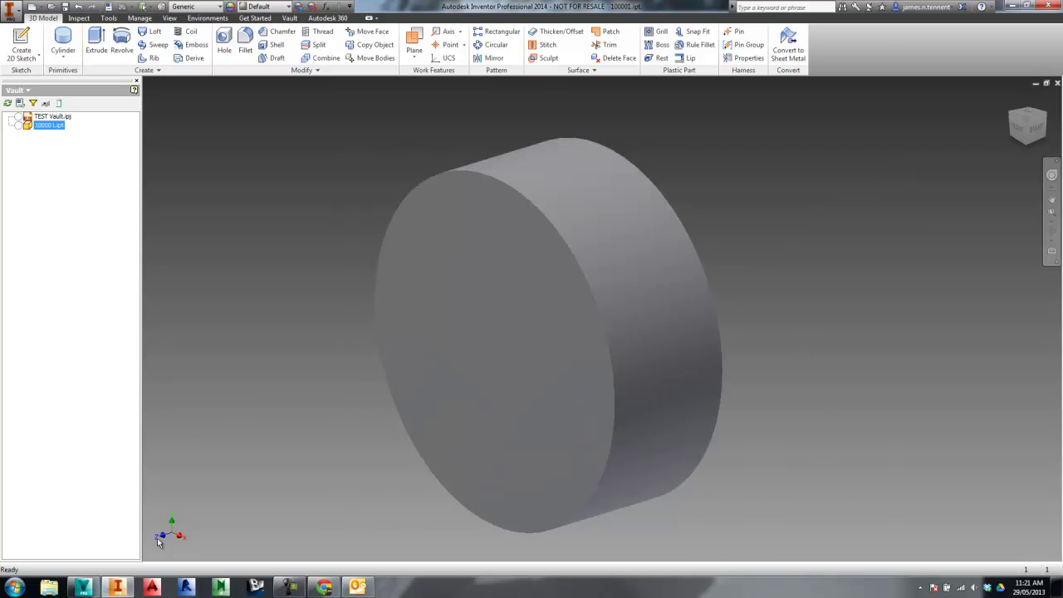
Switch to Vault, refresh the Designs folder and inspect the properties of 100001.ipt
left_click(82, 587)
left_click(51, 32)
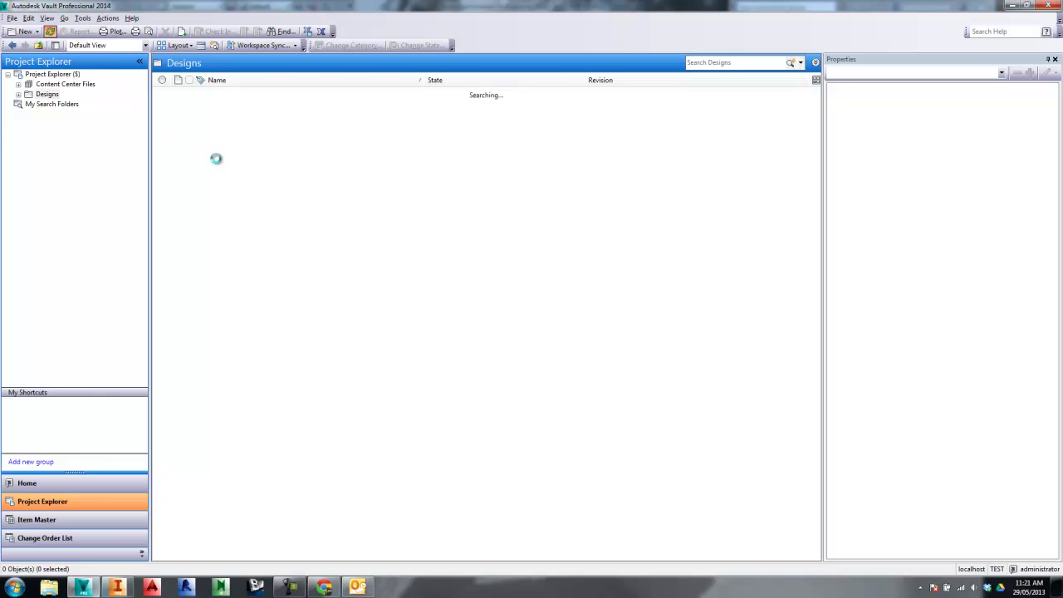
left_click(237, 105)
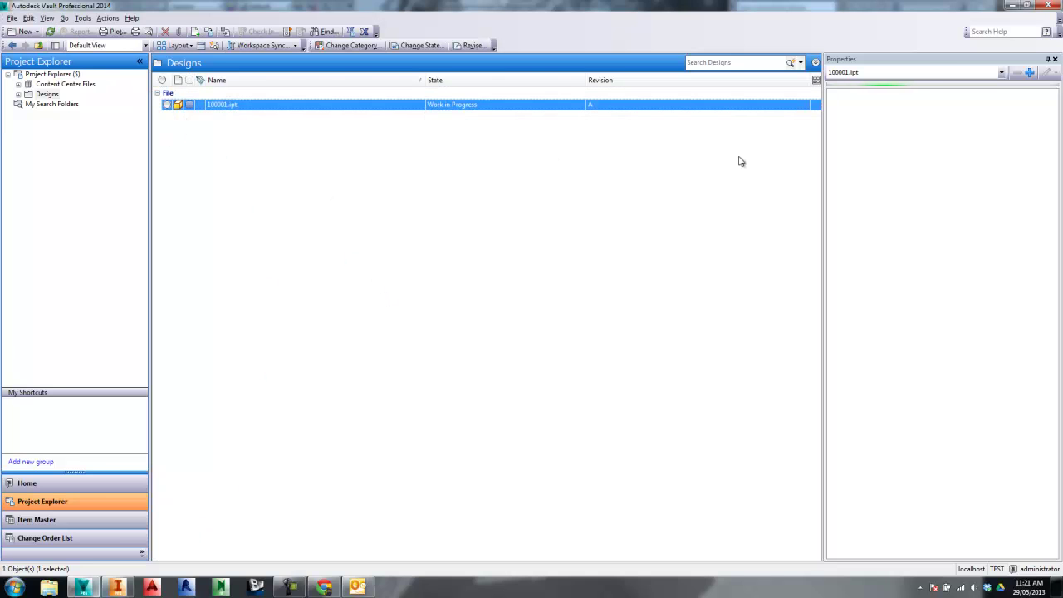
Return to Inventor and update the properties of 100001.ipt with the latest values from the vault
left_click(1012, 6)
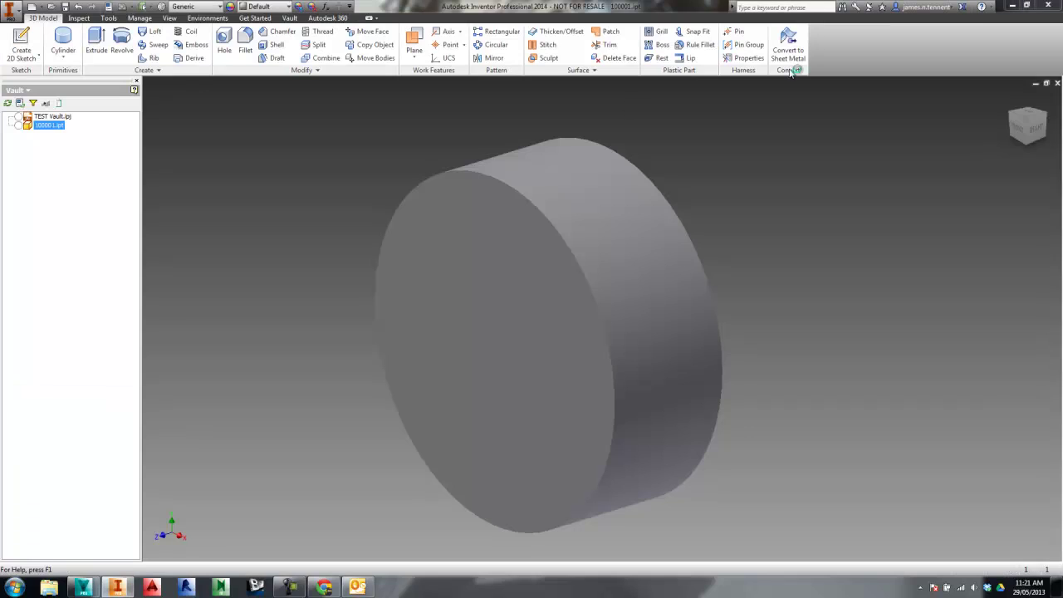
left_click(289, 17)
left_click(340, 42)
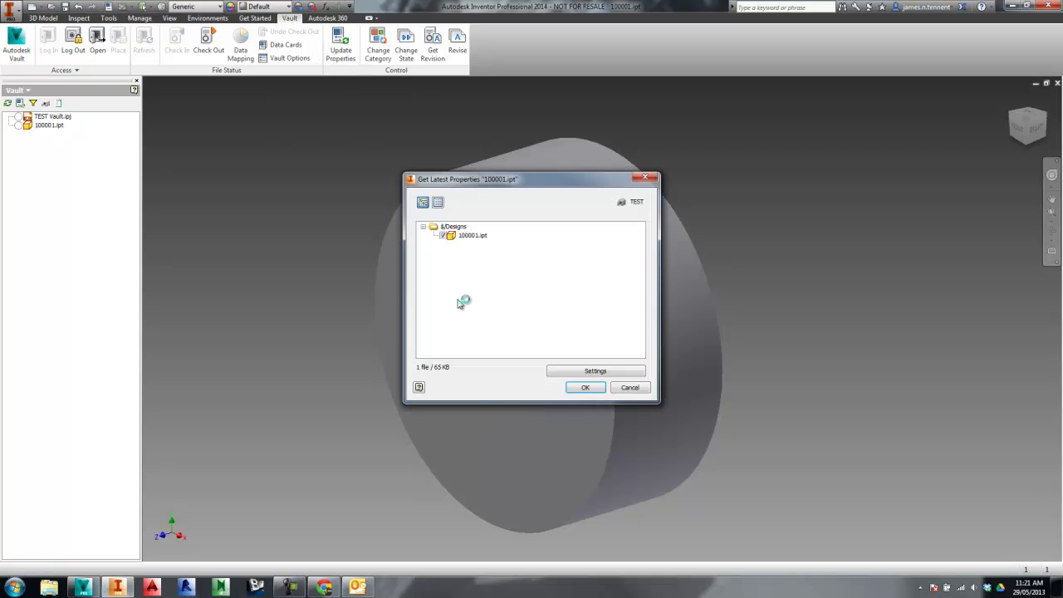
left_click(585, 387)
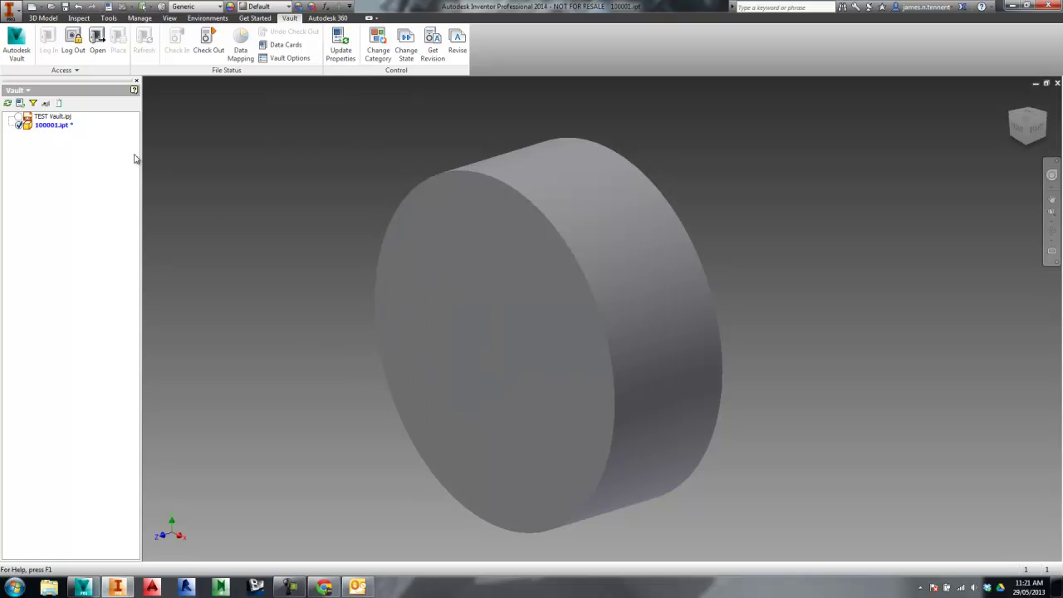
Check the Revision Number in the project iProperties of 100001.ipt
mouse_move(48, 130)
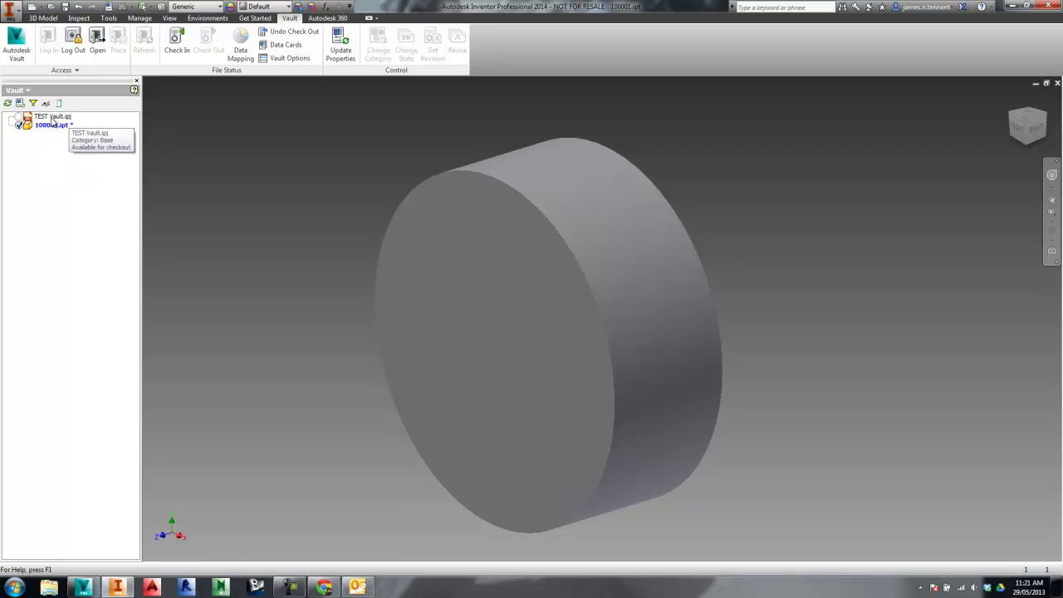
left_click(115, 8)
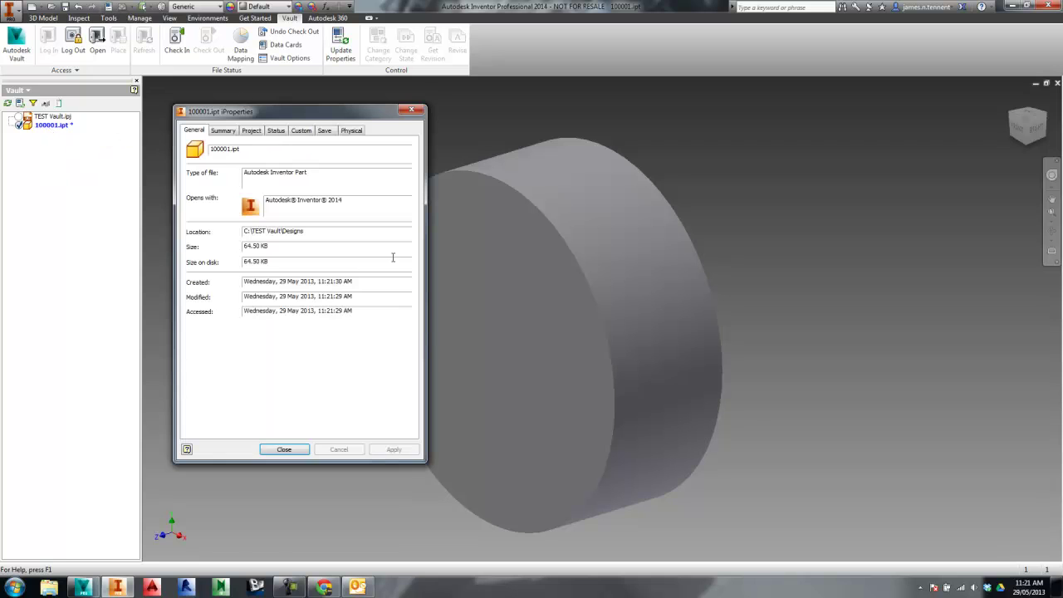
left_click(250, 131)
double_click(266, 220)
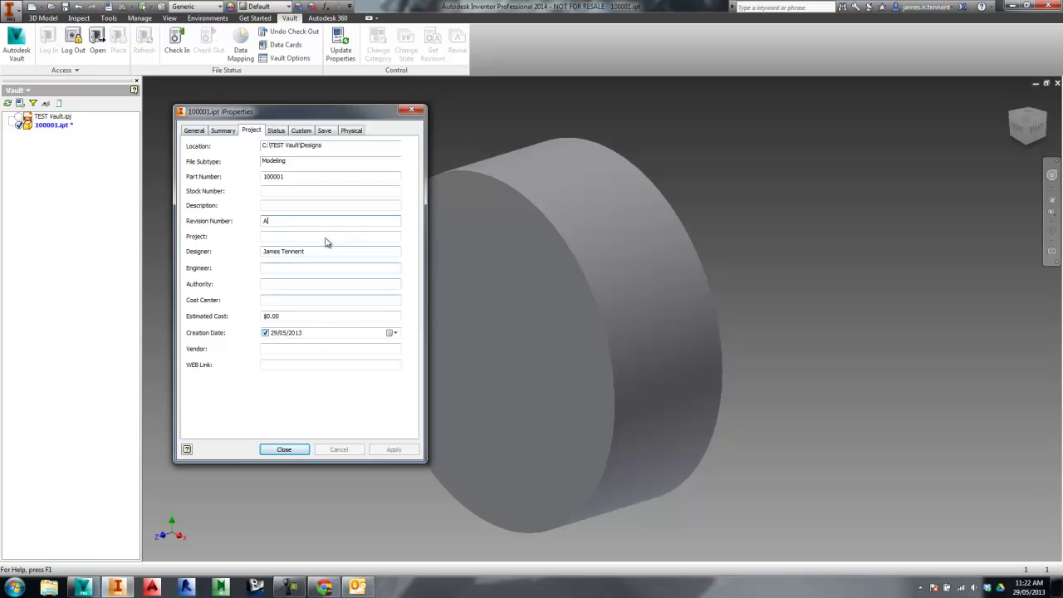
left_click(292, 453)
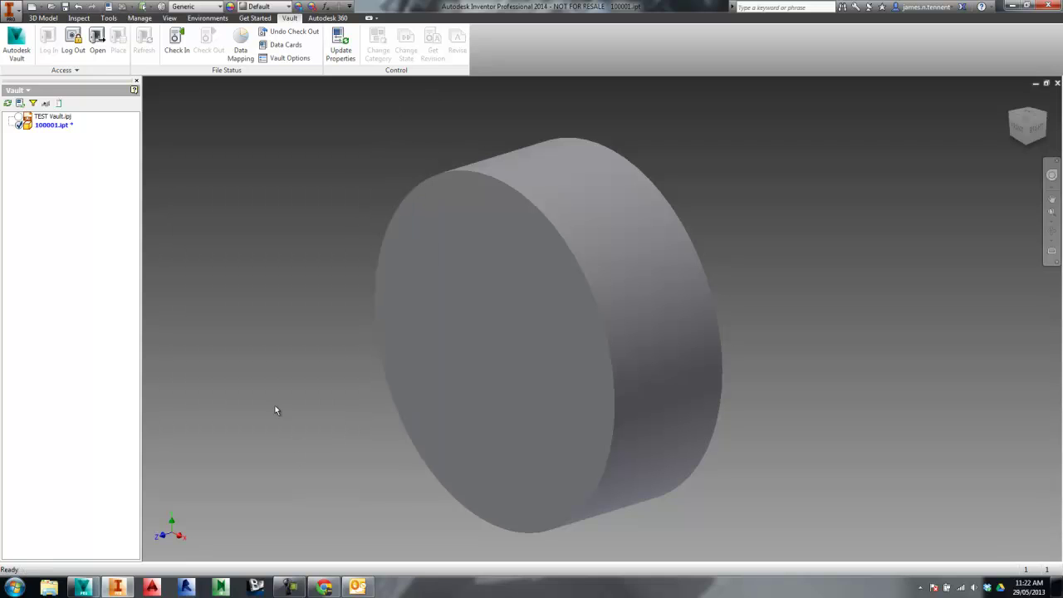
Save 100001.ipt and check it in to the vault without keeping it checked out
right_click(48, 125)
left_click(81, 160)
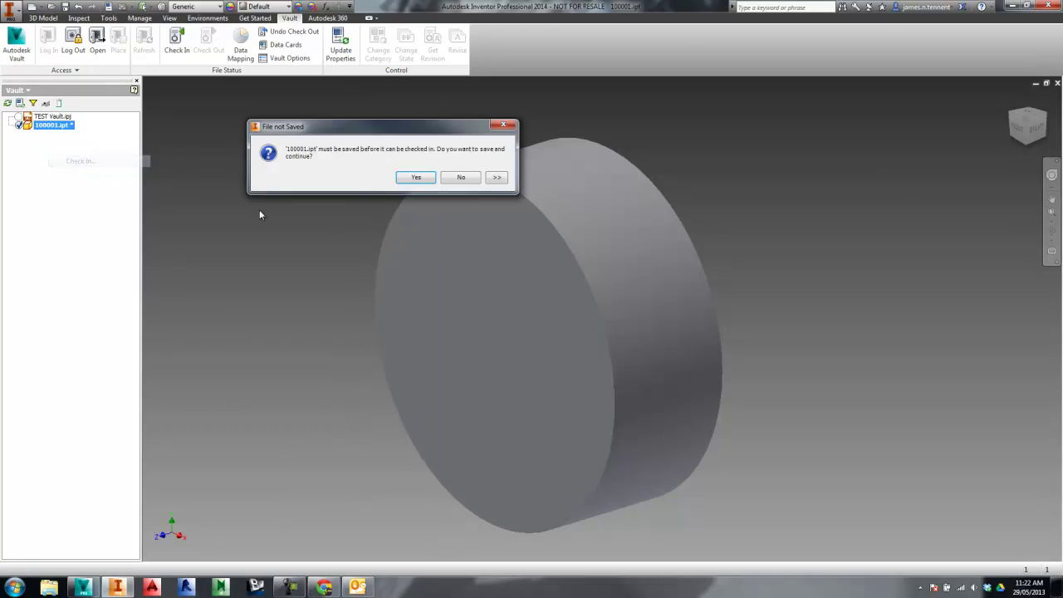
left_click(415, 178)
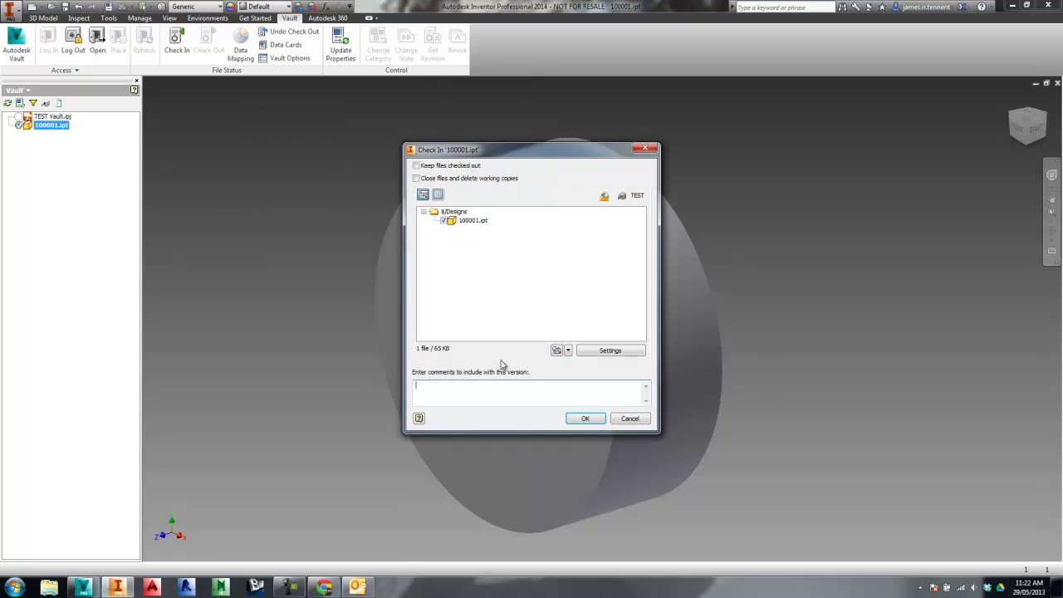
left_click(595, 422)
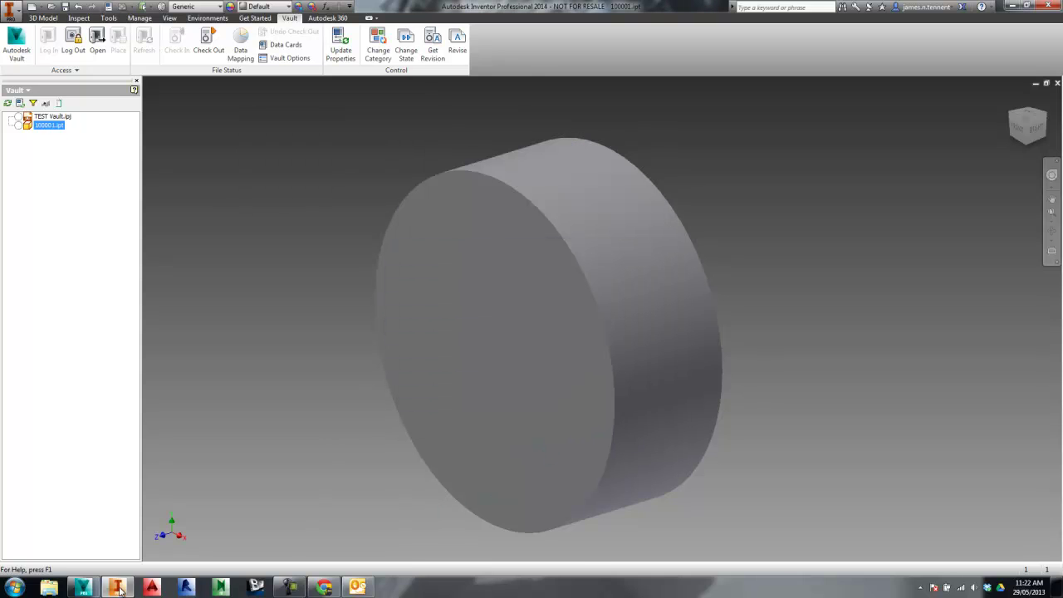
Switch to Vault, refresh the Designs folder and review the system properties of the checked-in 100001.ipt
left_click(83, 588)
left_click(52, 32)
left_click(967, 378)
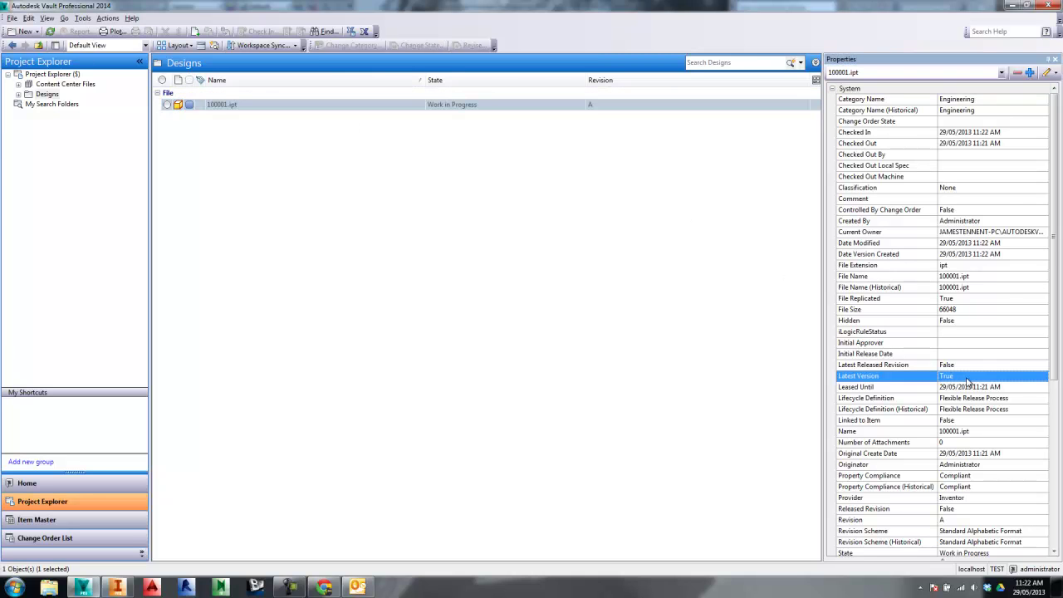
scroll(971, 390, "down", 5)
scroll(962, 488, "up", 5)
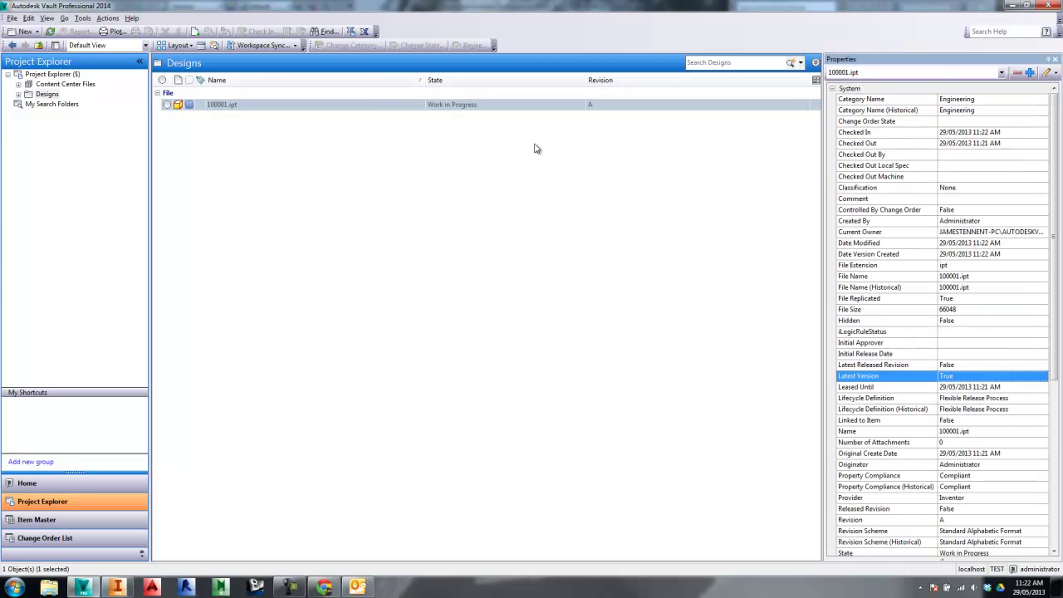
Change the lifecycle state of 100001.ipt to Released in the Flexible Release Process, keeping the comment "Released to manufacturing"
left_click(212, 108)
right_click(247, 109)
left_click(290, 200)
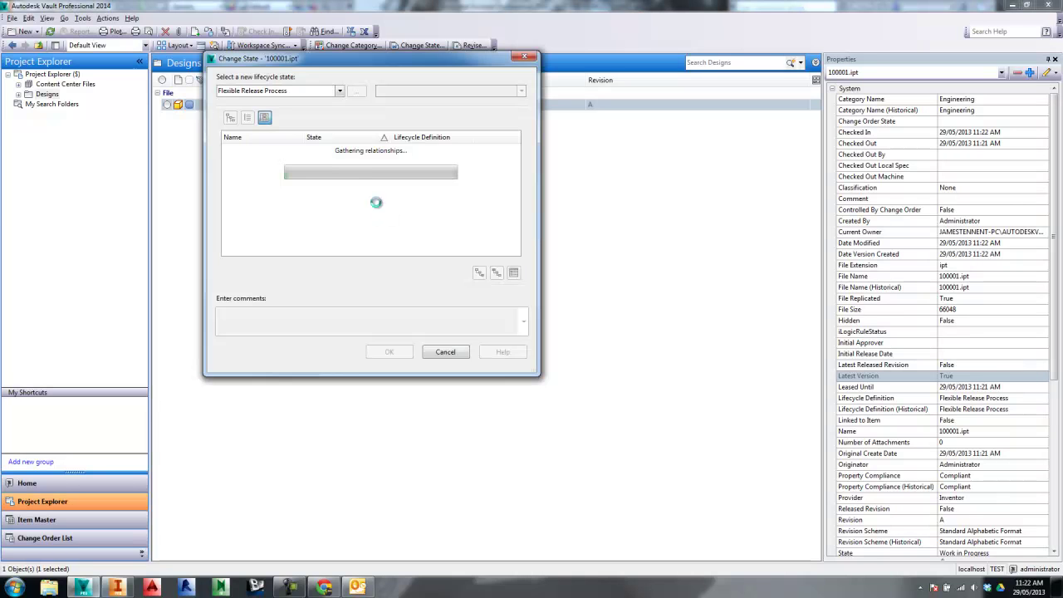
left_click(439, 91)
left_click(412, 122)
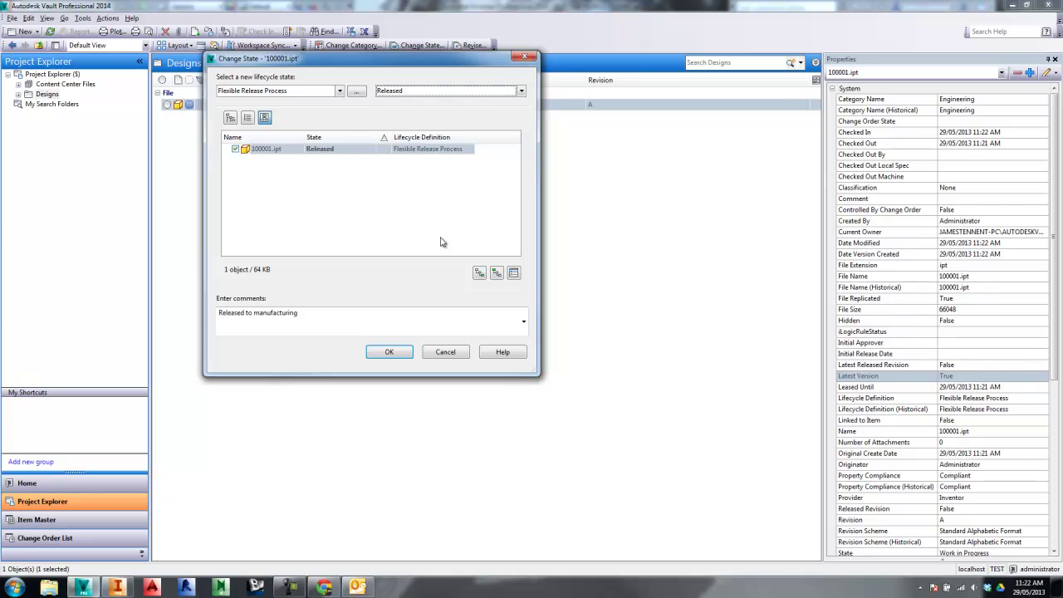
left_click(390, 351)
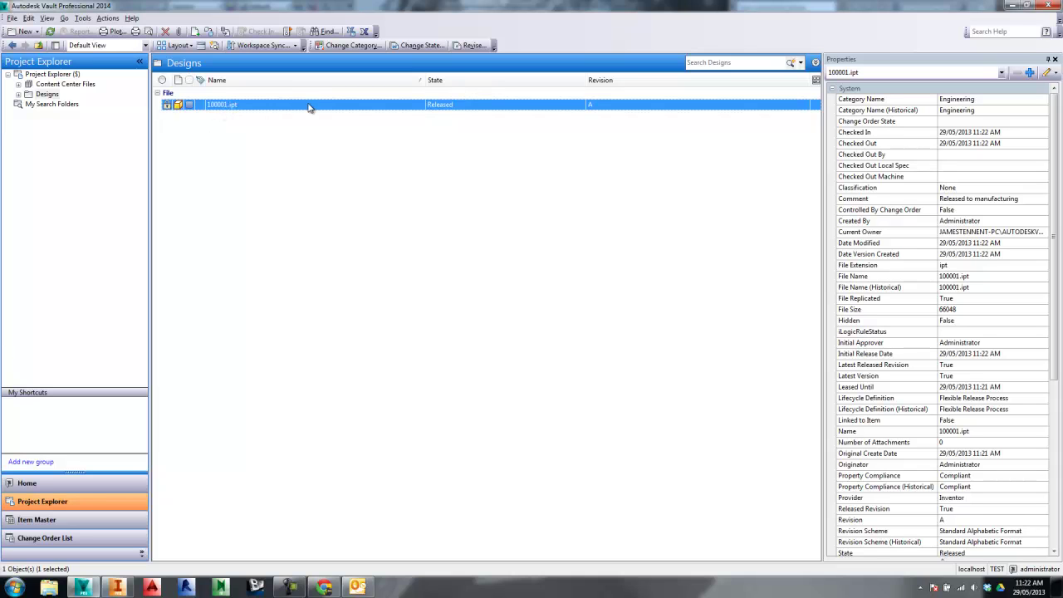
Switch to Inventor, close the open 100001.ipt part and return to Vault
right_click(216, 109)
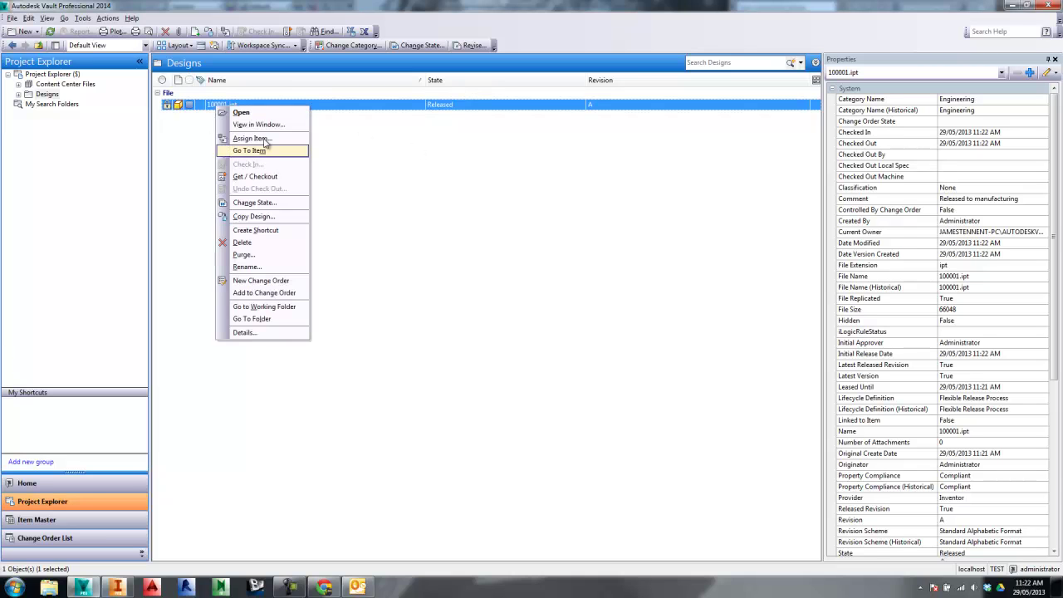
left_click(117, 587)
left_click(1057, 83)
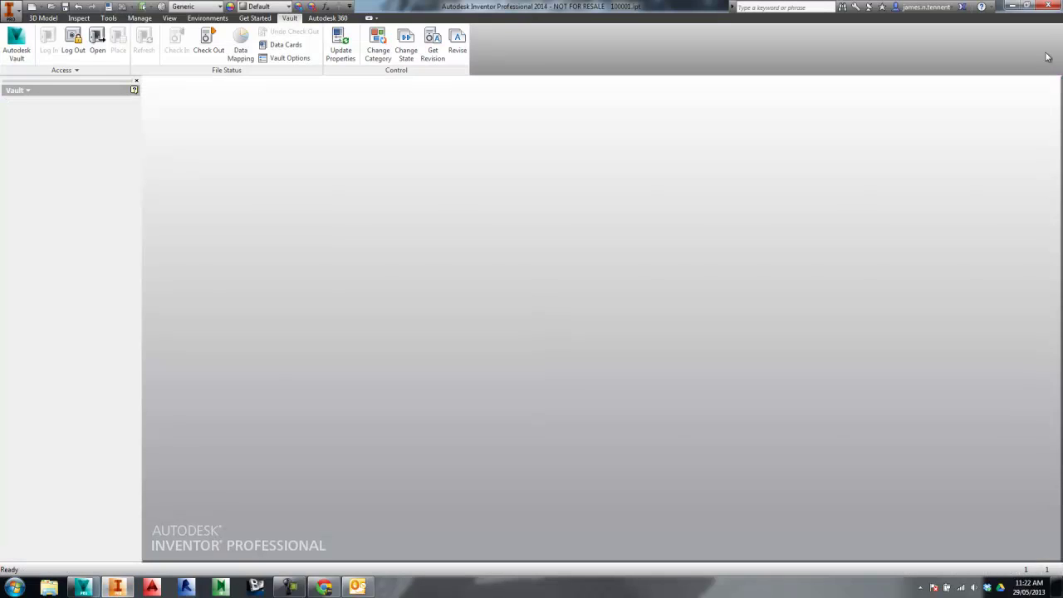
left_click(1018, 8)
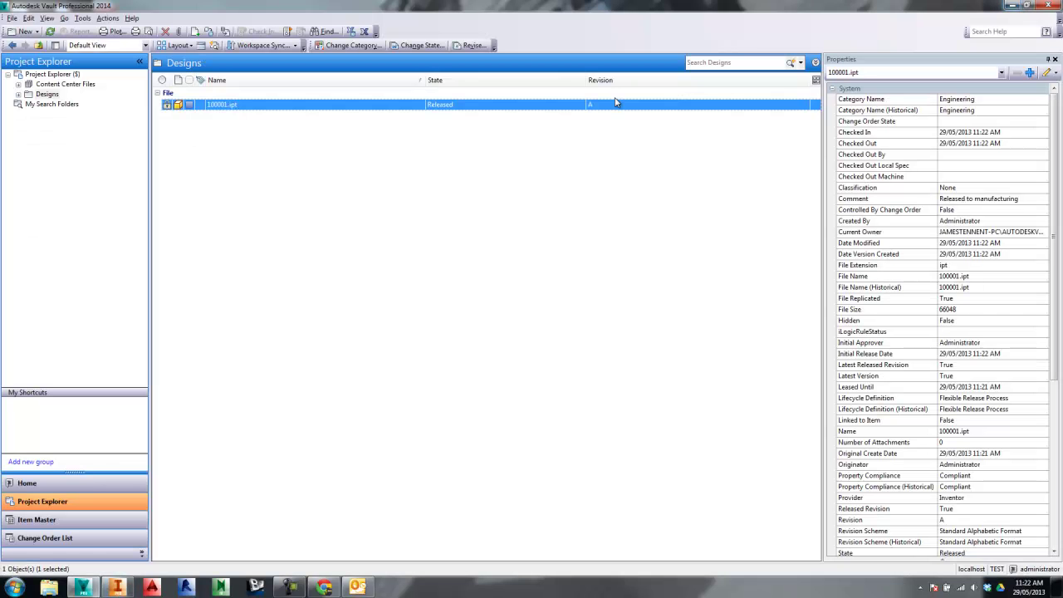
Change the lifecycle state of 100001.ipt to Work in Progress with the comment "Available for editing"
right_click(219, 109)
left_click(254, 204)
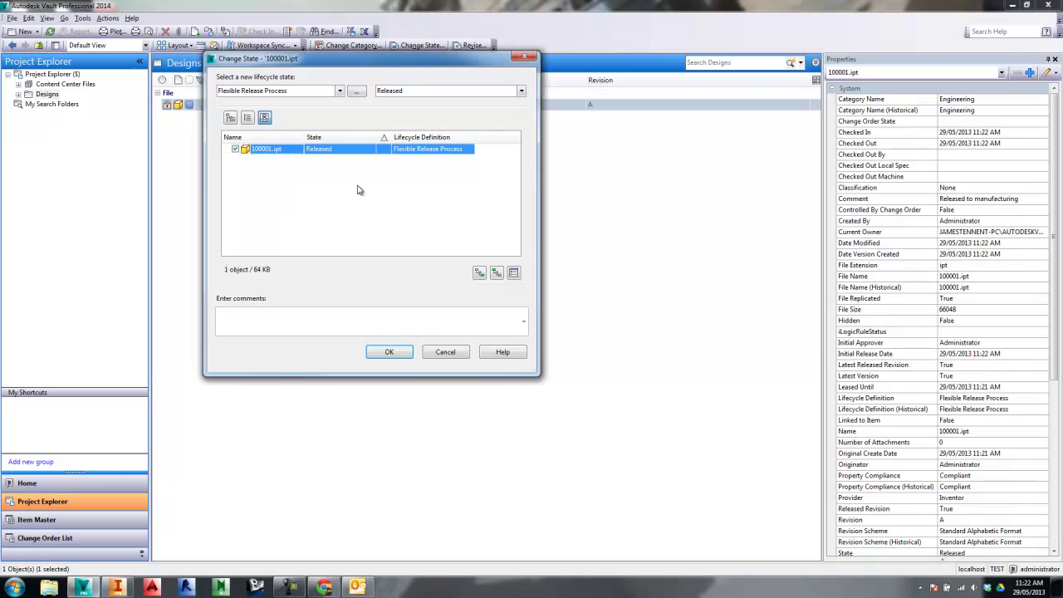
left_click(428, 93)
left_click(407, 139)
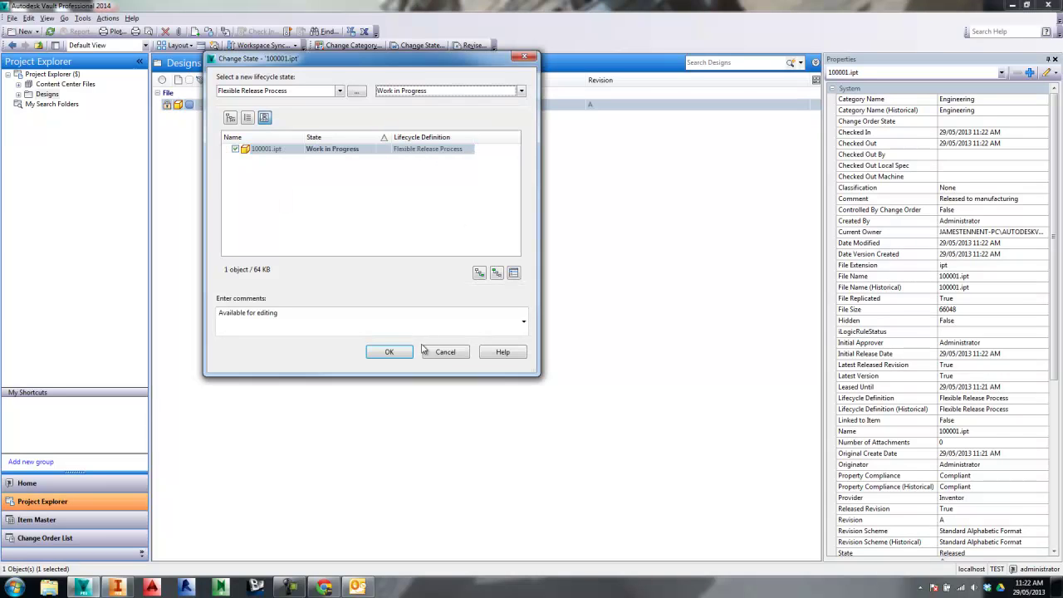
left_click(398, 352)
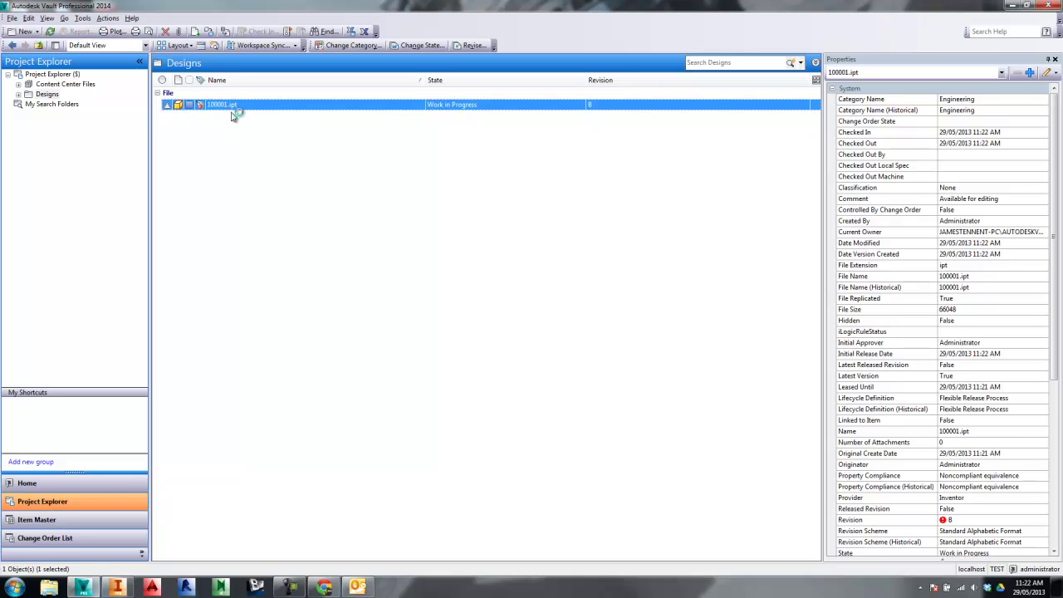
Examine the Revision property of 100001.ipt and its compliance status
left_click(902, 521)
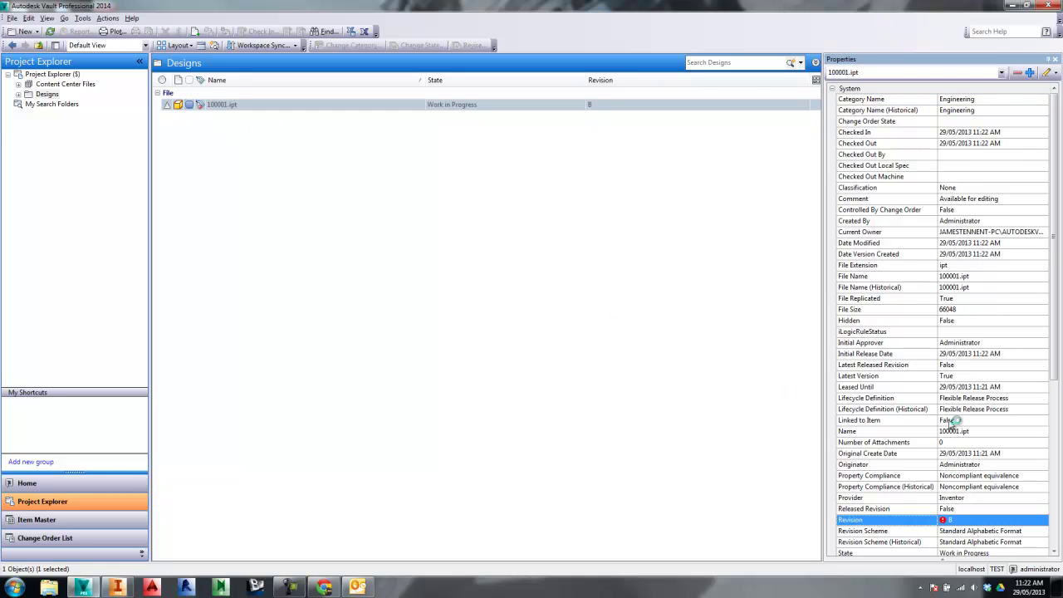
scroll(956, 407, "down", 5)
mouse_move(945, 268)
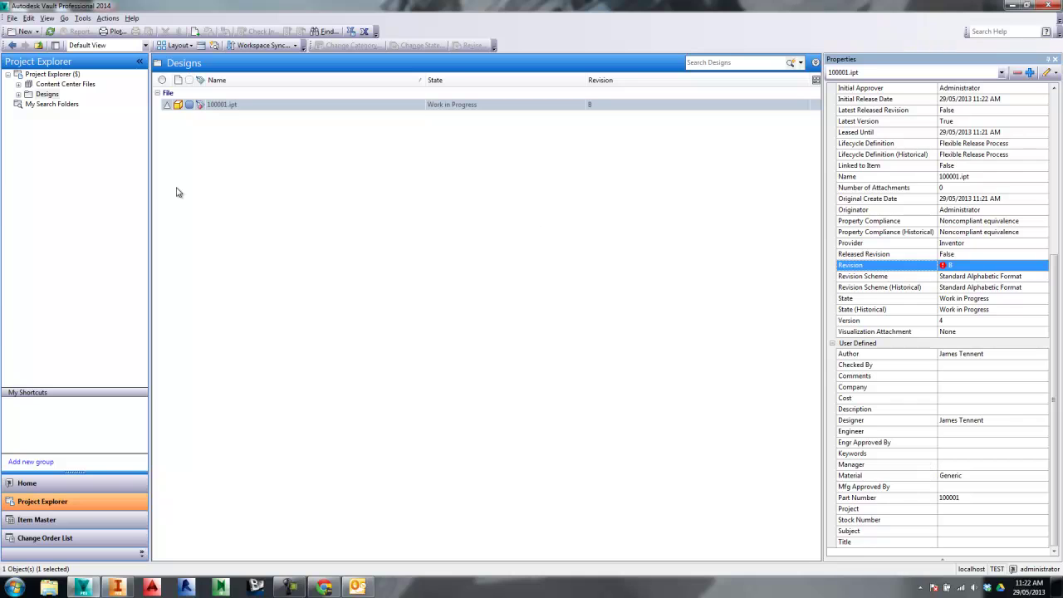
Synchronize the properties of 100001.ipt in Vault and close the results report
left_click(232, 103)
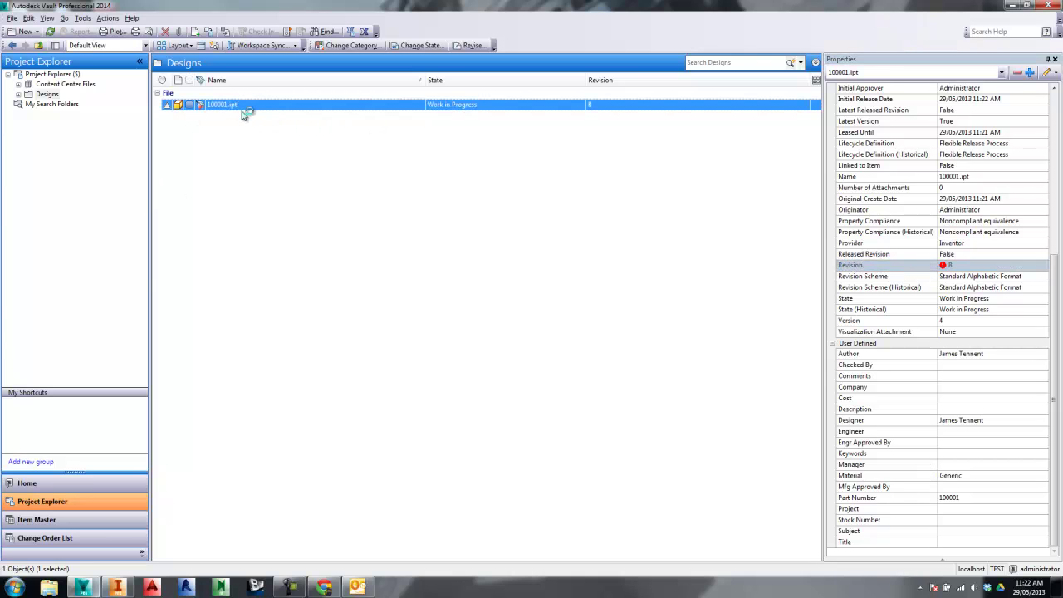
left_click(107, 17)
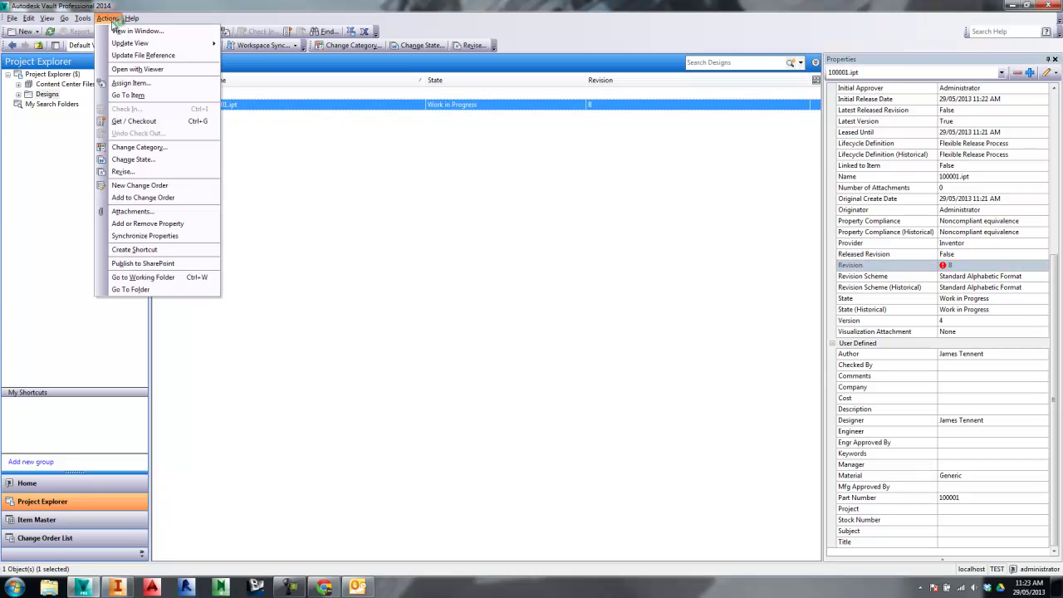
left_click(172, 241)
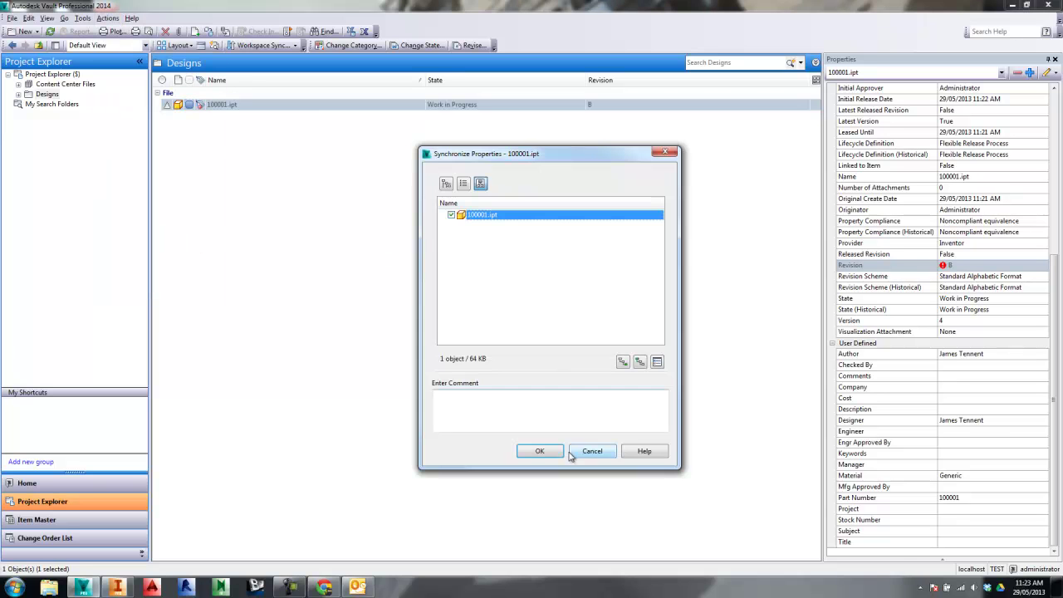
left_click(543, 451)
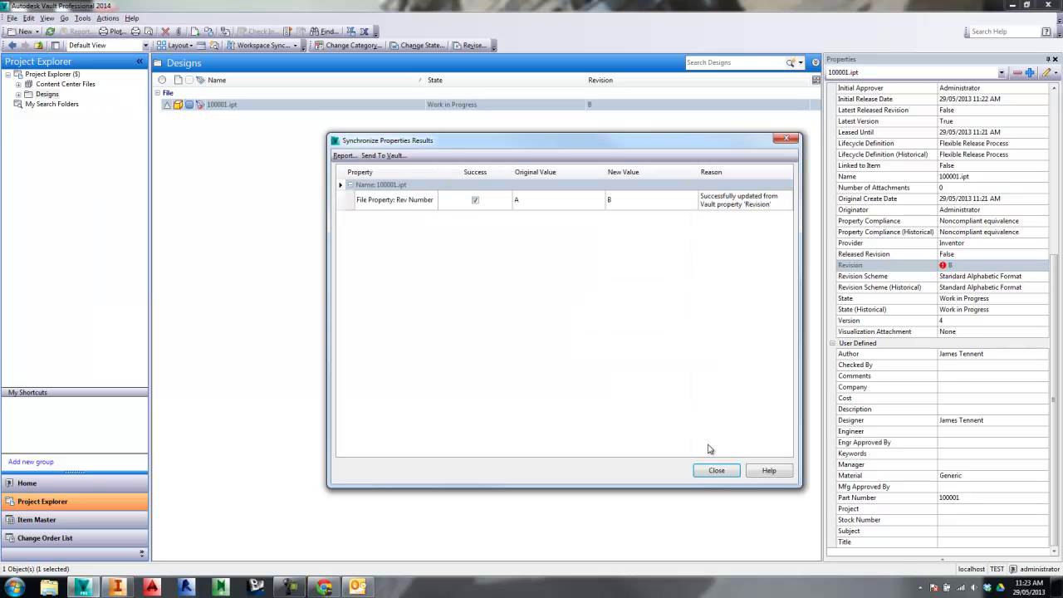
left_click(715, 470)
Get the latest version of 100001.ipt from the vault without checking it out, and open it in Inventor
right_click(211, 111)
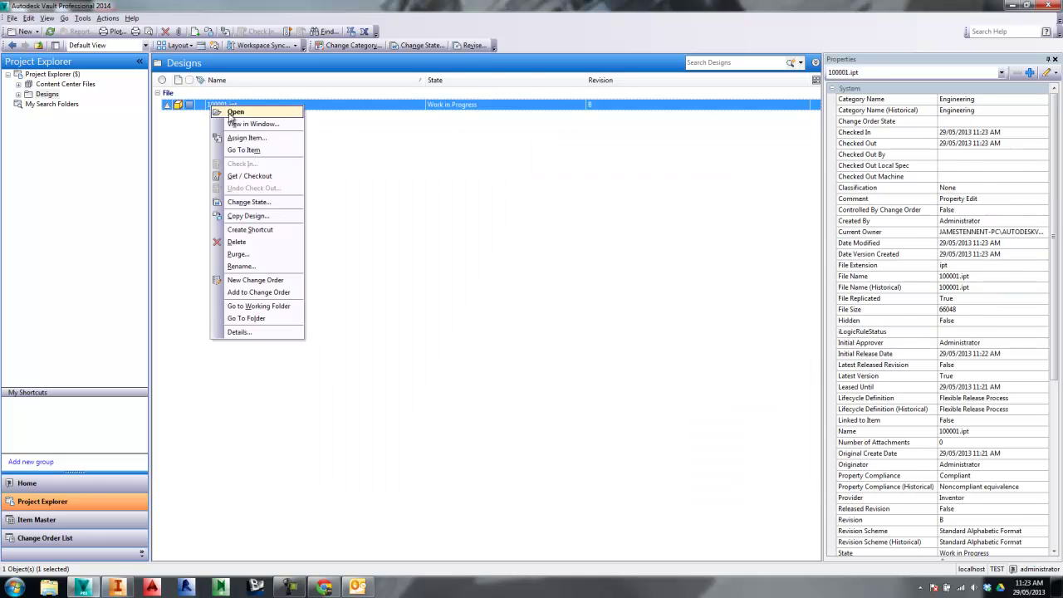
left_click(249, 176)
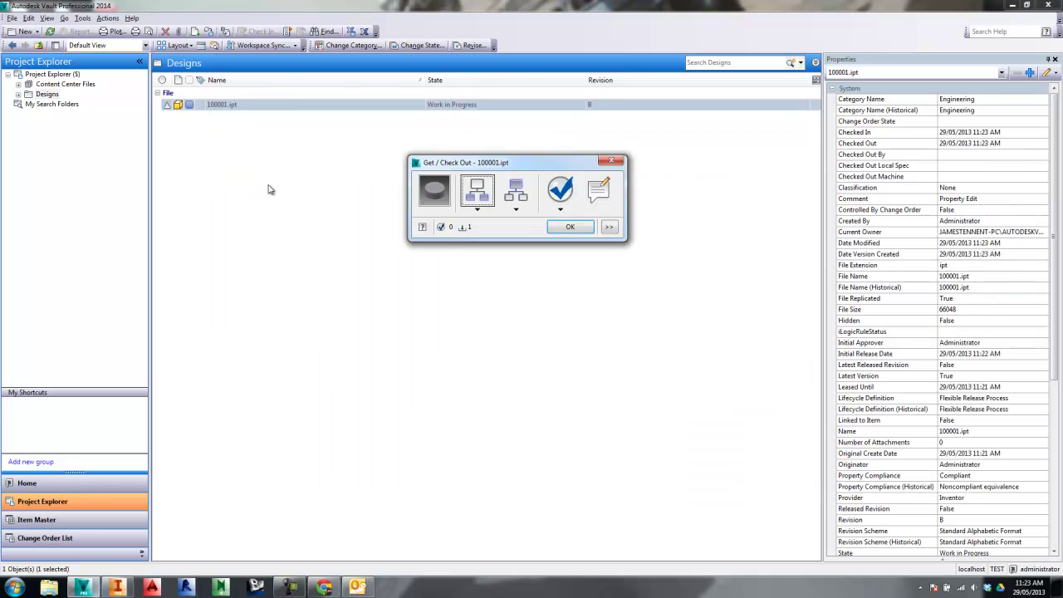
left_click(116, 587)
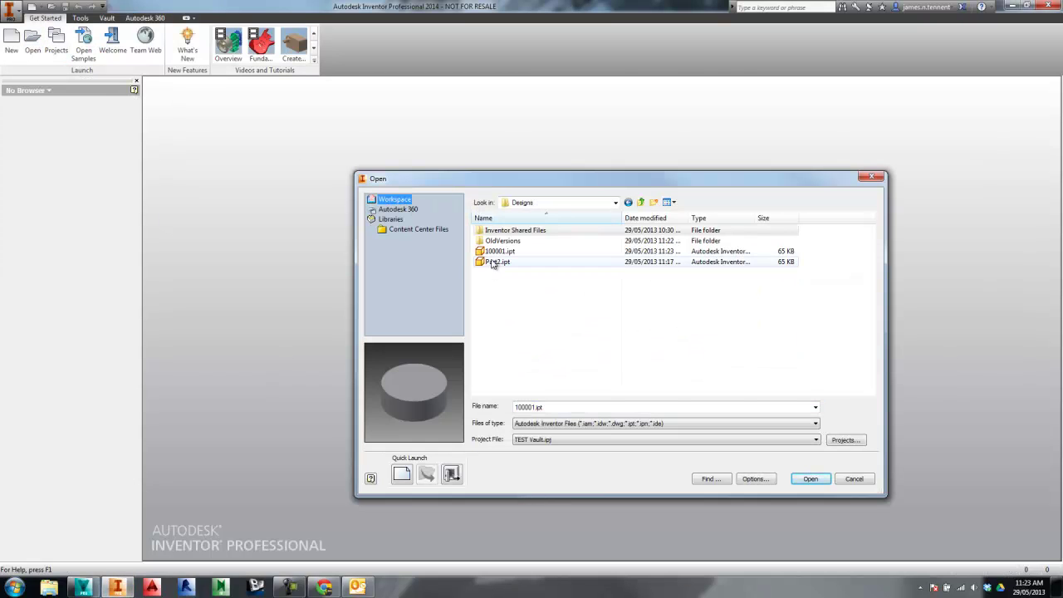
left_click(813, 480)
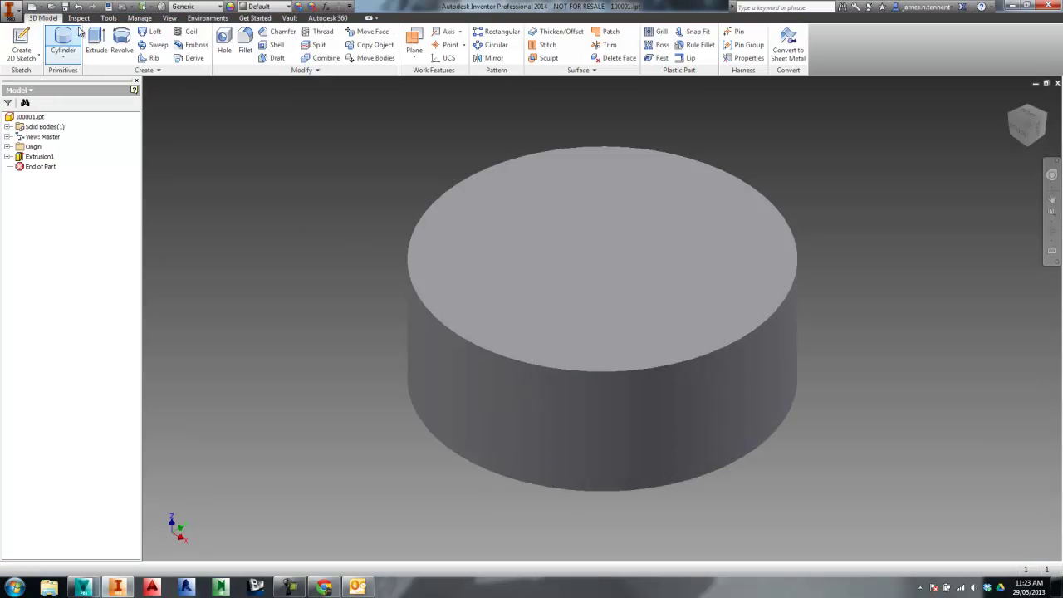
Verify the Revision Number of the reopened part in its project iProperties
left_click(110, 7)
left_click(258, 132)
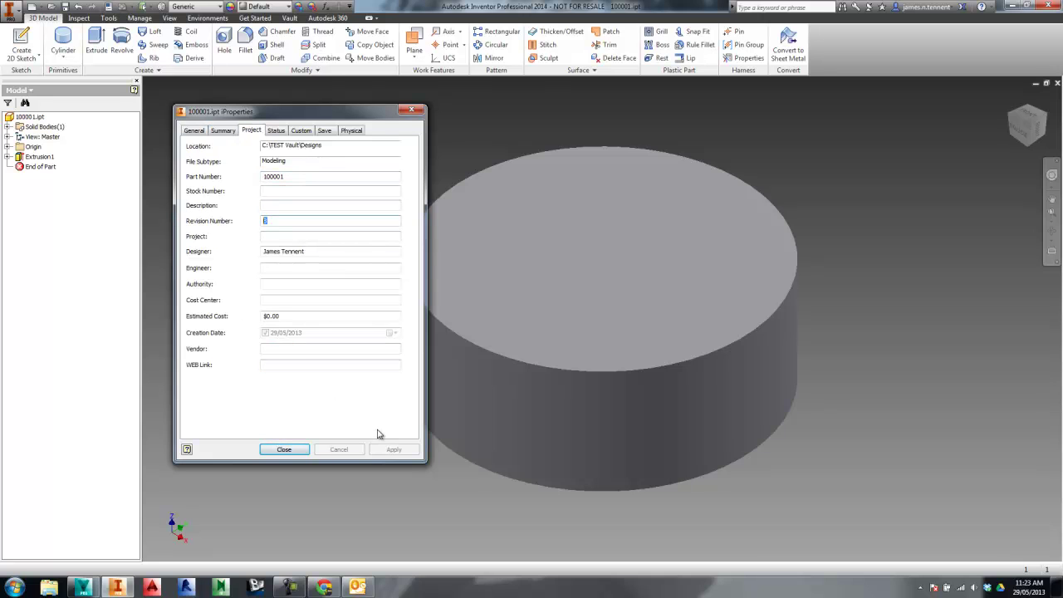
left_click(284, 449)
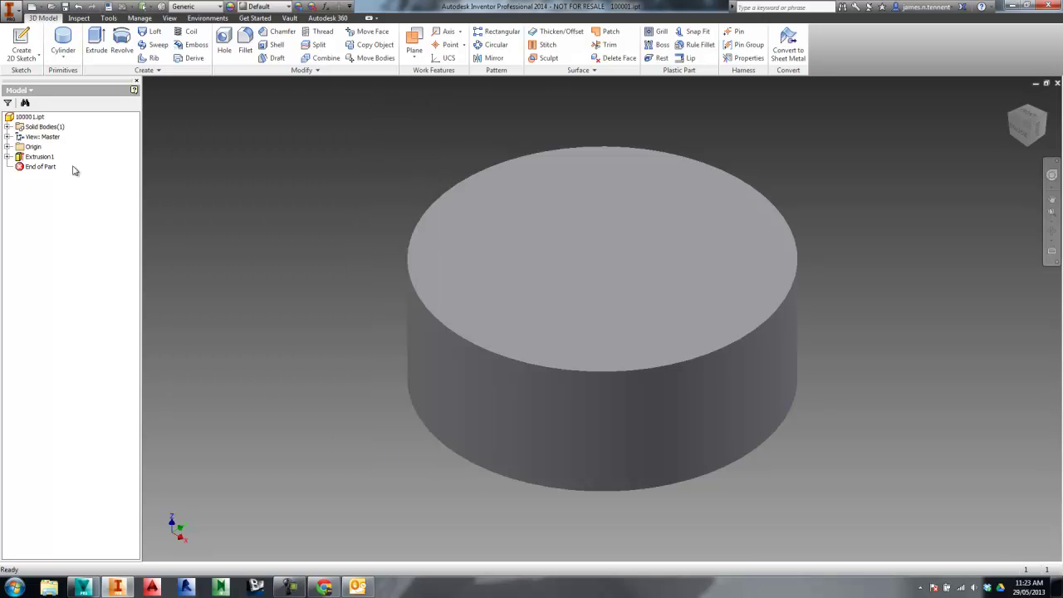
Show the Vault browser in Inventor and change the state of 100001.ipt to Released with the comment "Released to manufacturing"
left_click(20, 90)
left_click(30, 127)
right_click(45, 124)
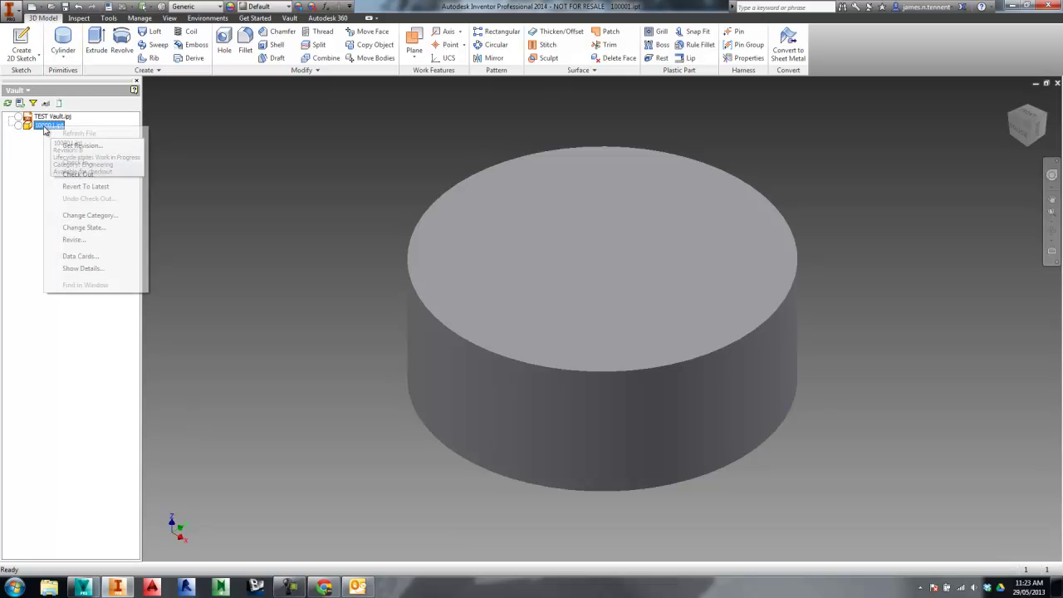
left_click(90, 228)
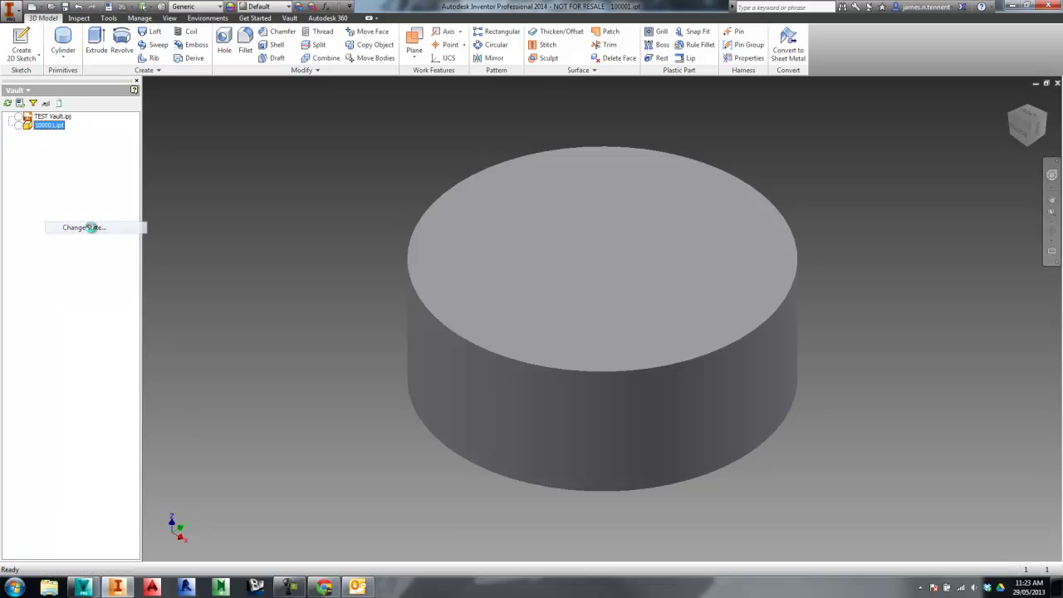
left_click(92, 112)
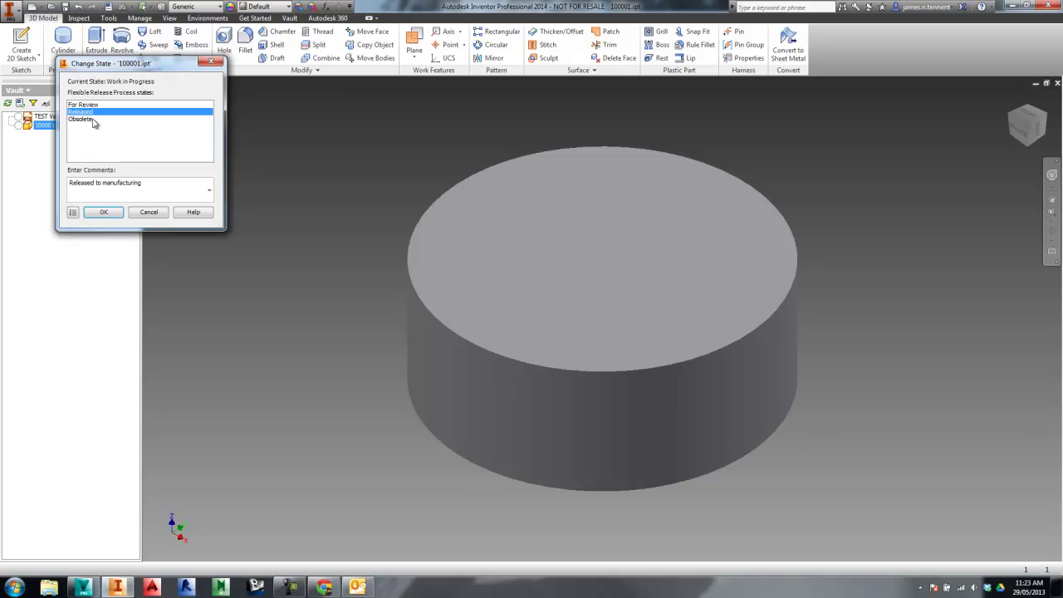
left_click(104, 213)
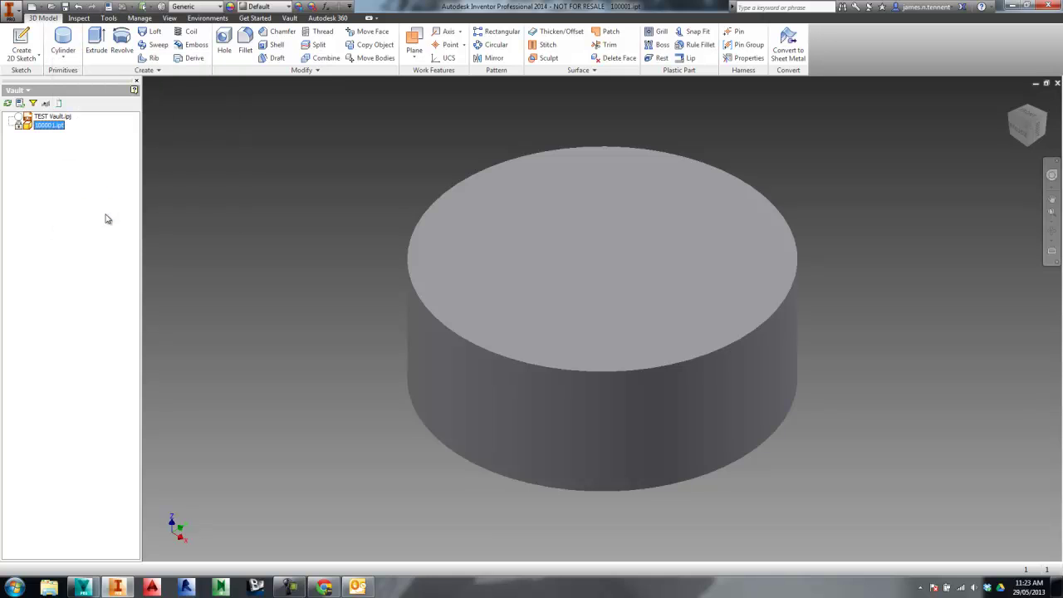
Change the state of 100001.ipt from the Vault browser to Work in Progress, and switch to Vault to check its revision
right_click(37, 127)
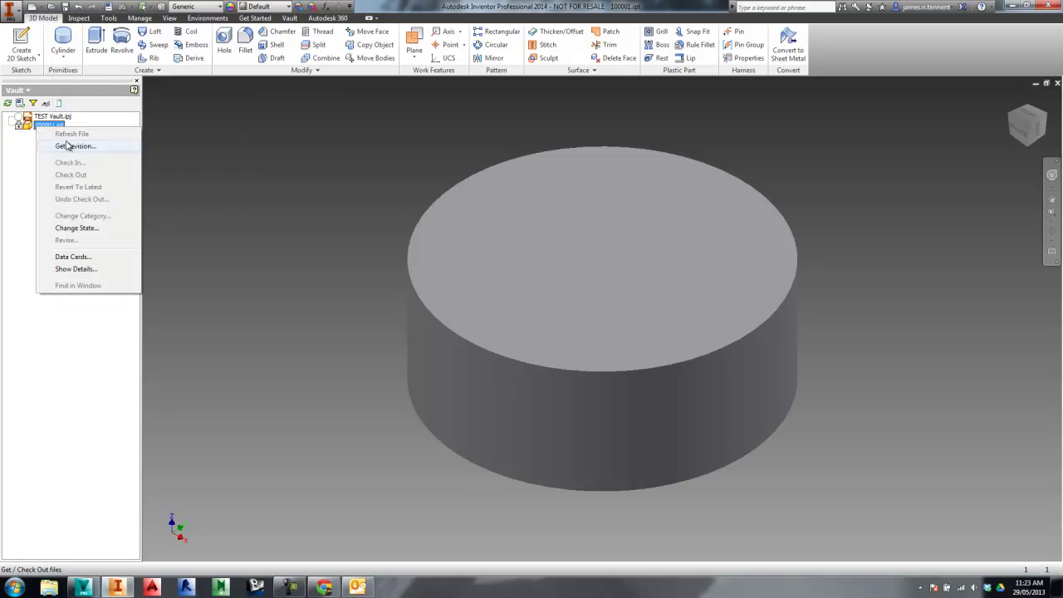
left_click(83, 229)
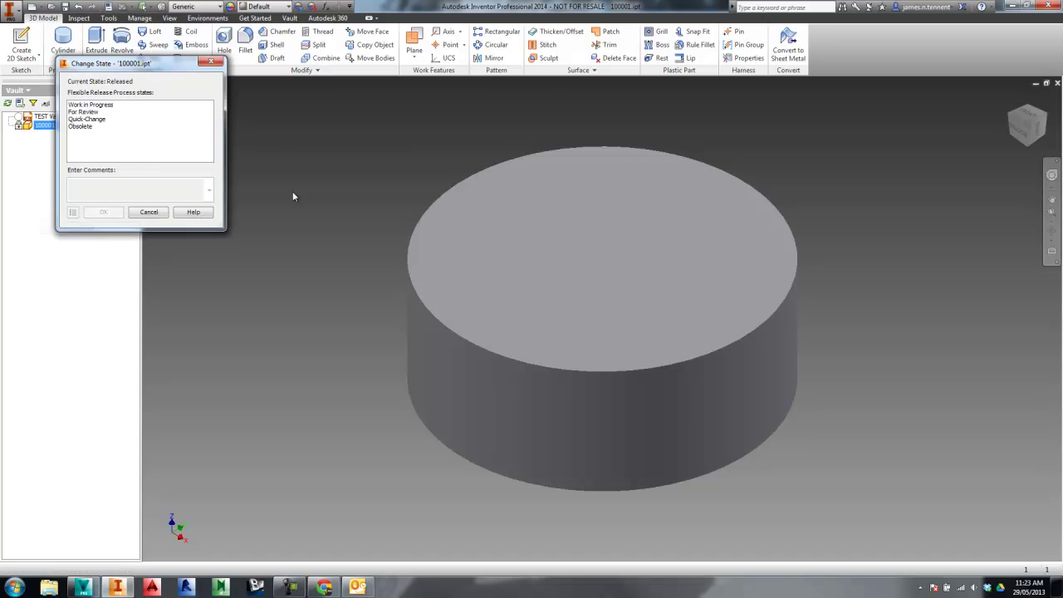
left_click(90, 106)
left_click(104, 213)
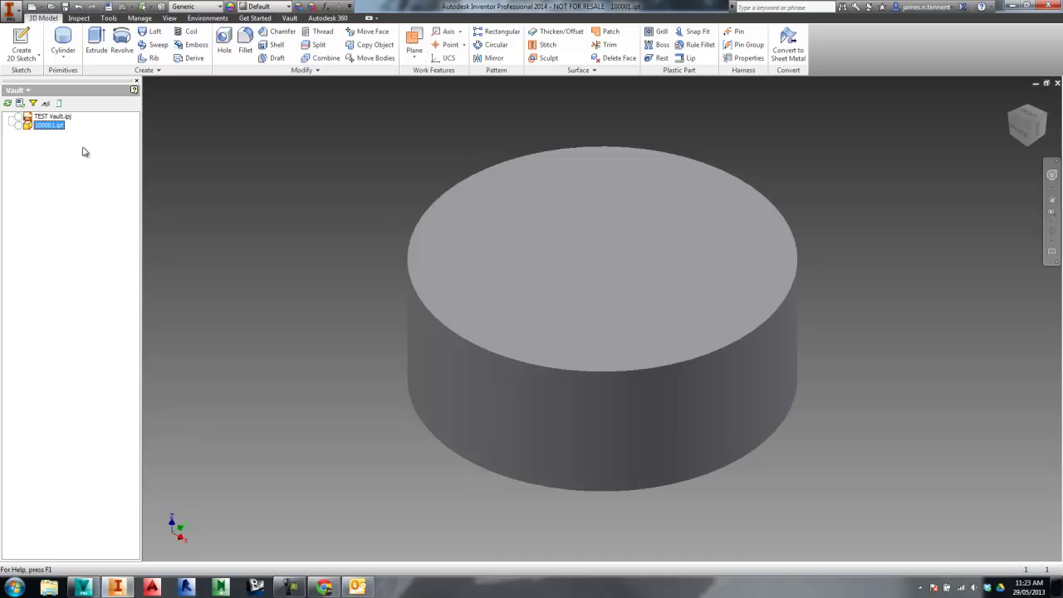
left_click(81, 588)
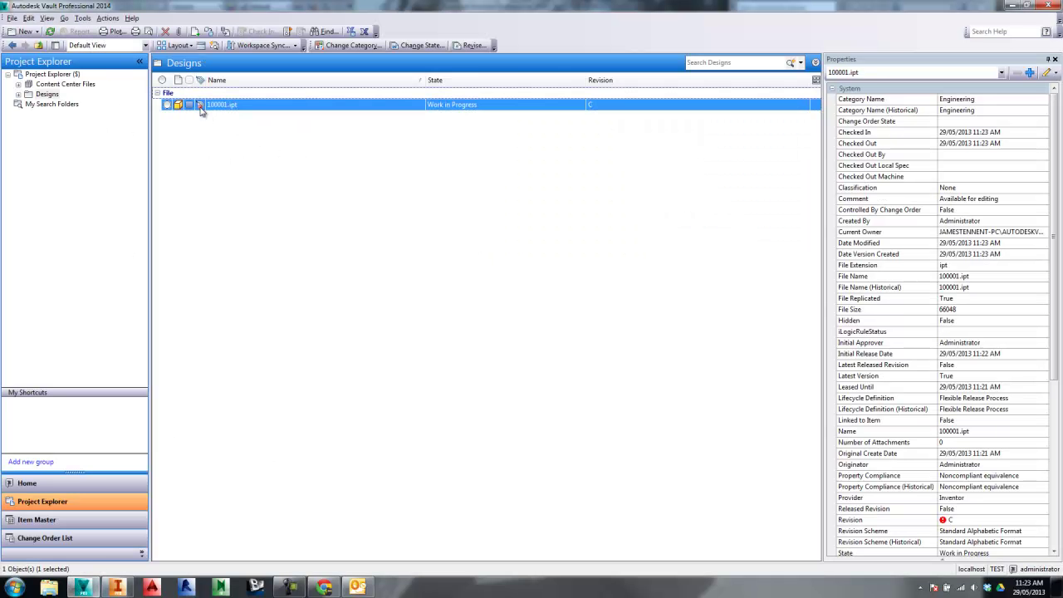
Switch back to Inventor and update the properties of 100001.ipt from Vault
left_click(116, 588)
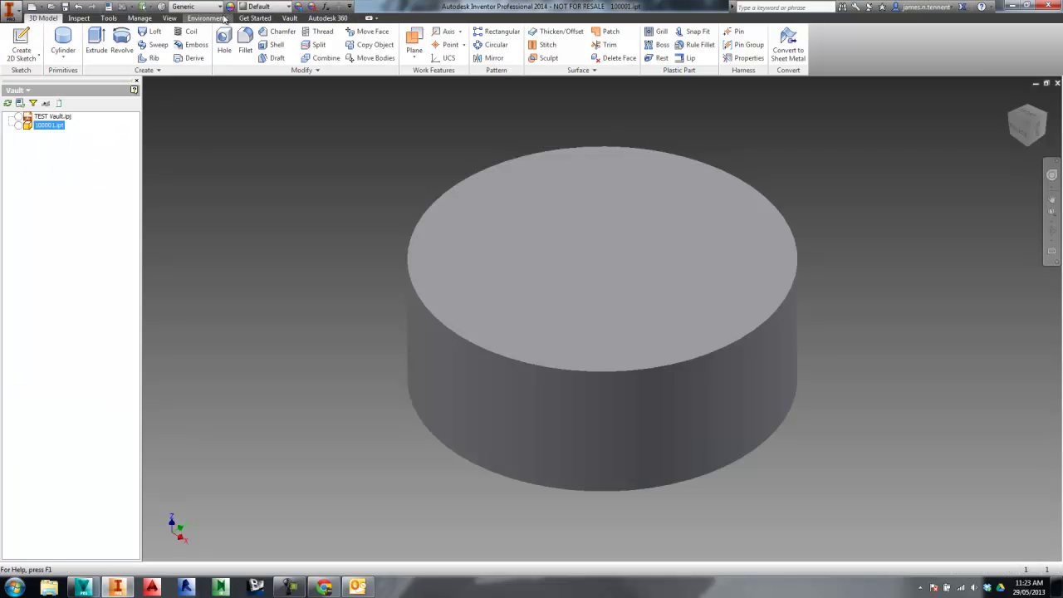
left_click(254, 17)
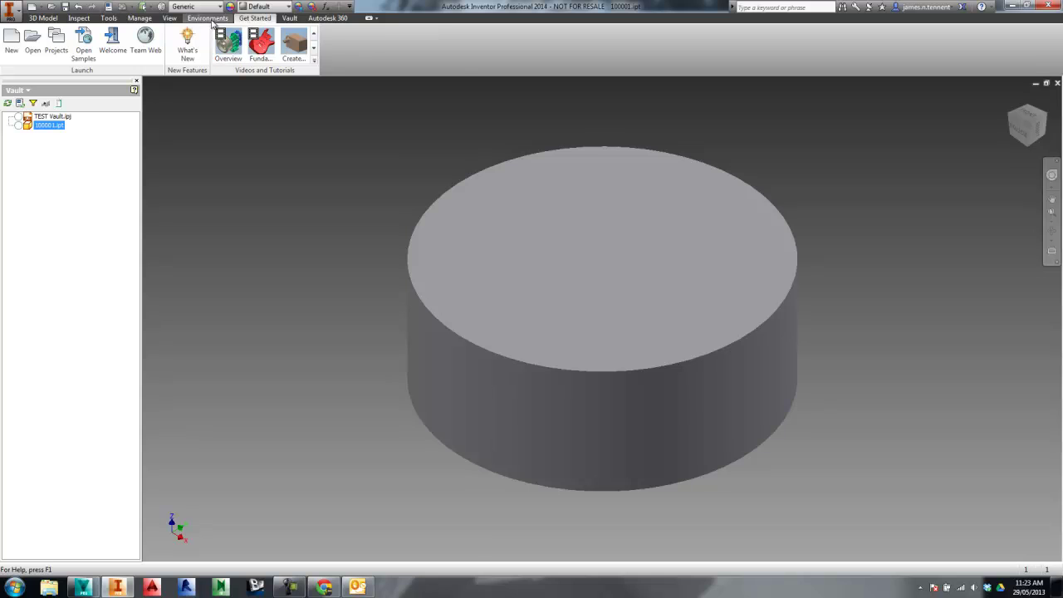
left_click(289, 18)
left_click(341, 49)
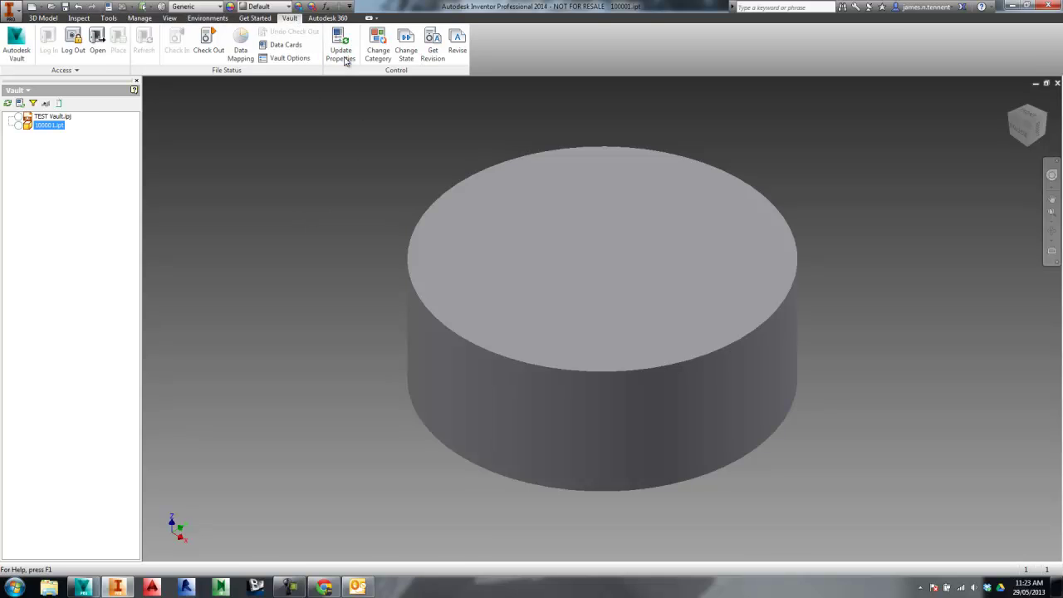
left_click(584, 388)
Verify the part's Revision Number in its project iProperties and close the dialog
mouse_move(59, 128)
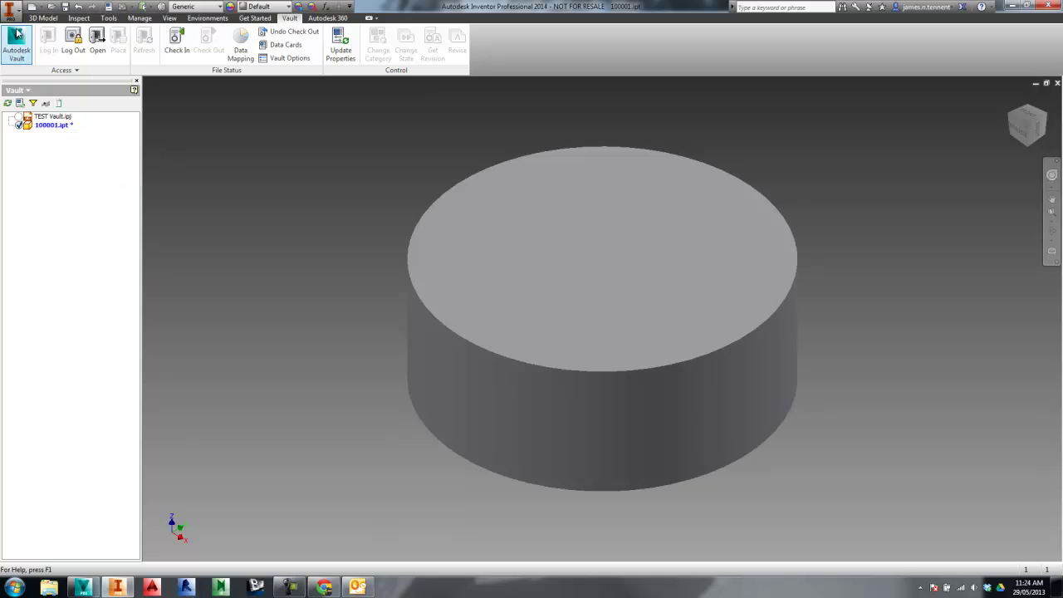
left_click(109, 6)
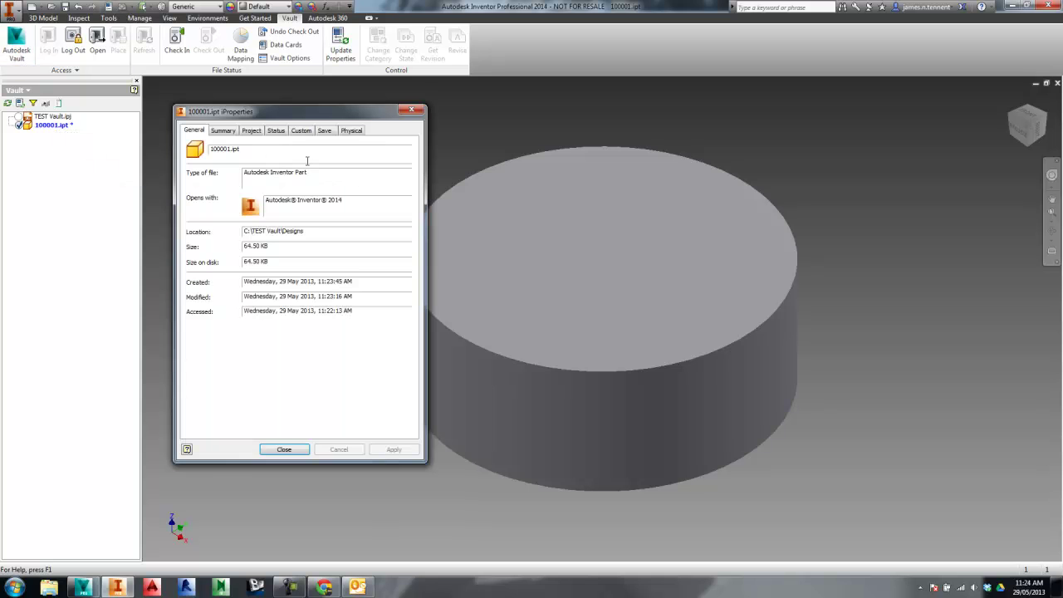
left_click(253, 133)
left_click(308, 218)
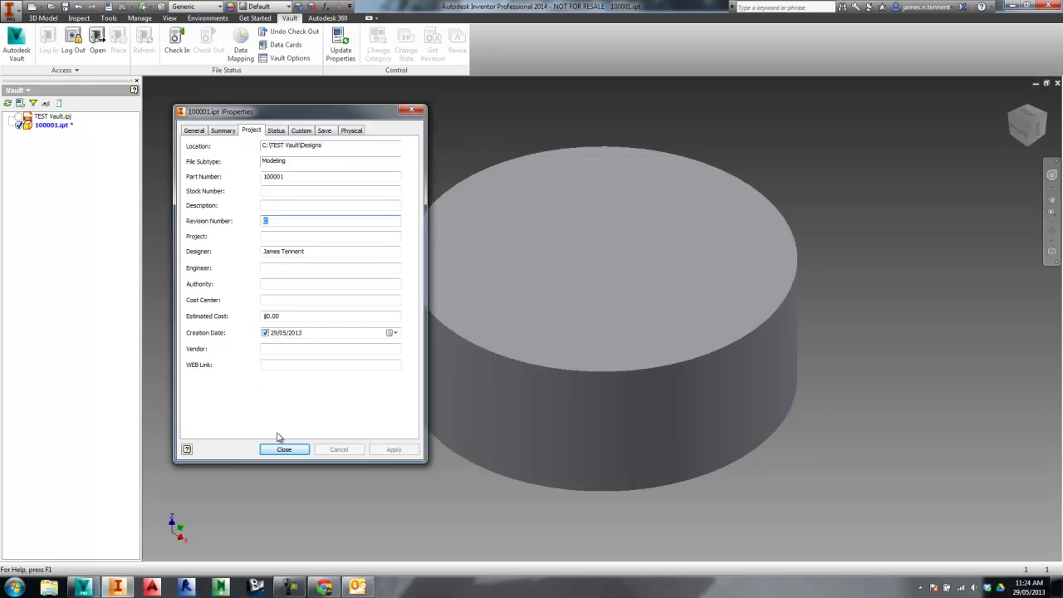
type("C")
left_click(297, 206)
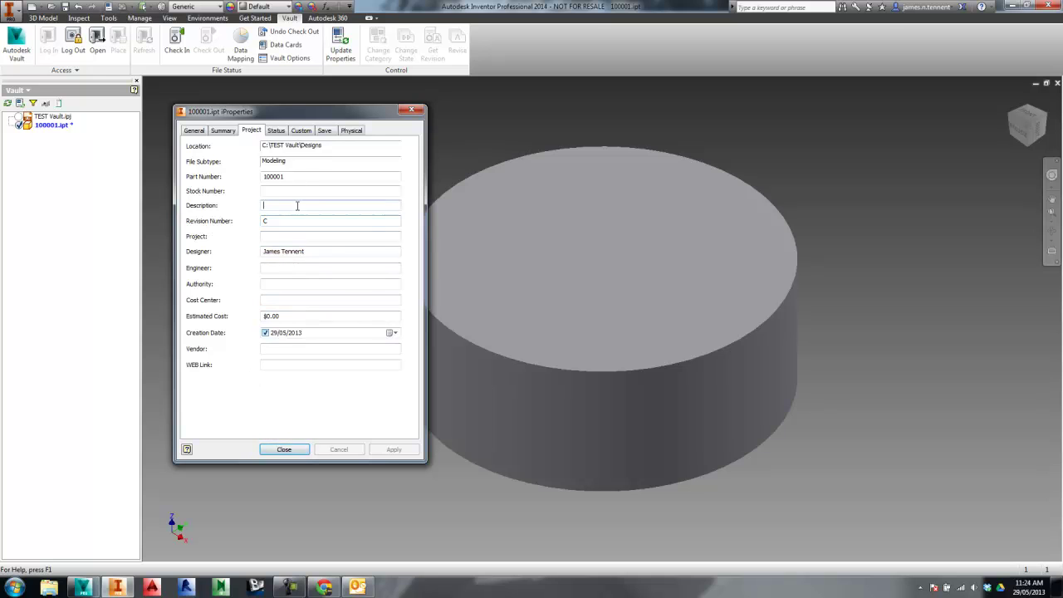
left_click(284, 449)
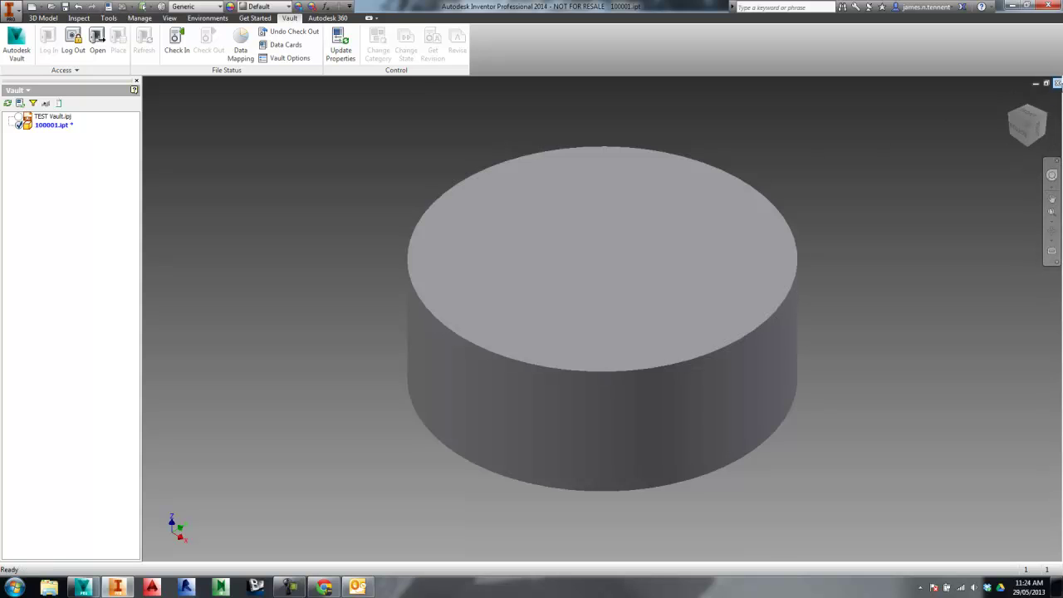
Save 100001.ipt and check it in to the vault without a comment
right_click(50, 125)
left_click(83, 163)
left_click(413, 176)
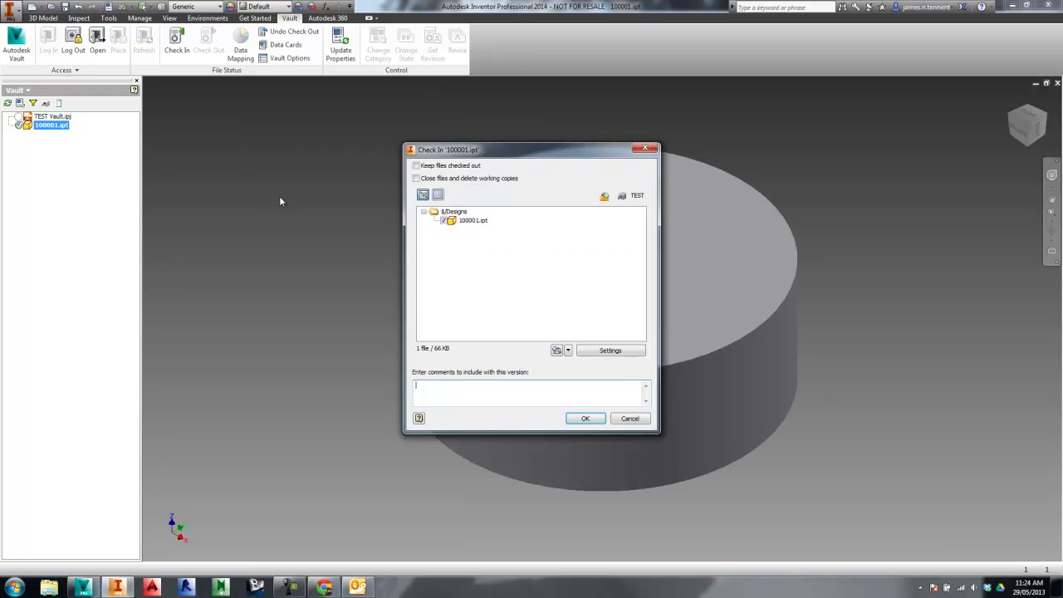
left_click(585, 418)
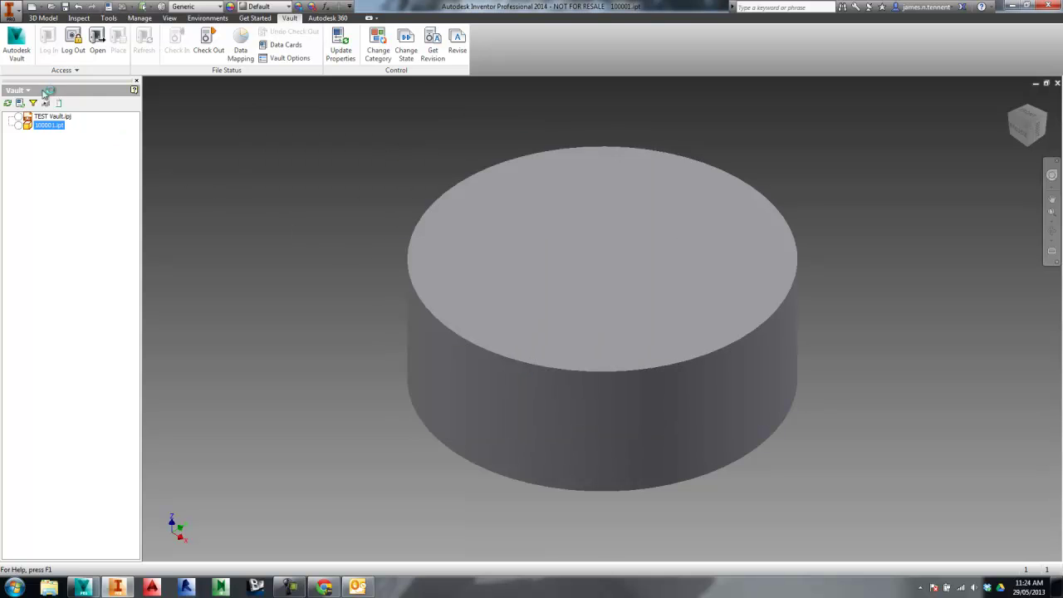
Create a new drawing and place a base view of 100001.ipt with projected top, side and isometric views
left_click(33, 7)
double_click(306, 304)
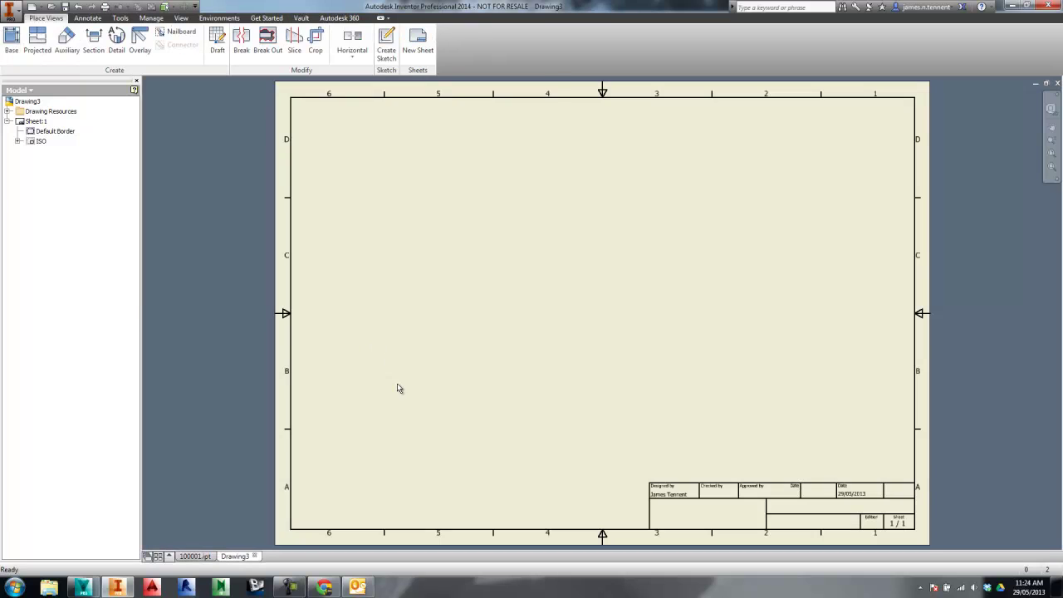
right_click_drag(397, 388, 399, 301)
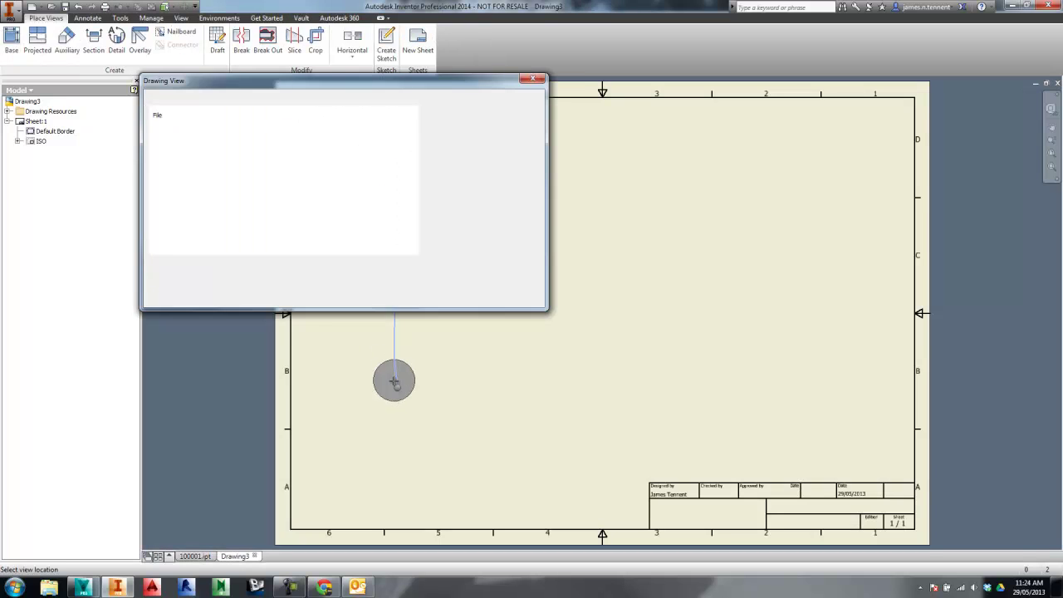
left_click(415, 397)
left_click(648, 286)
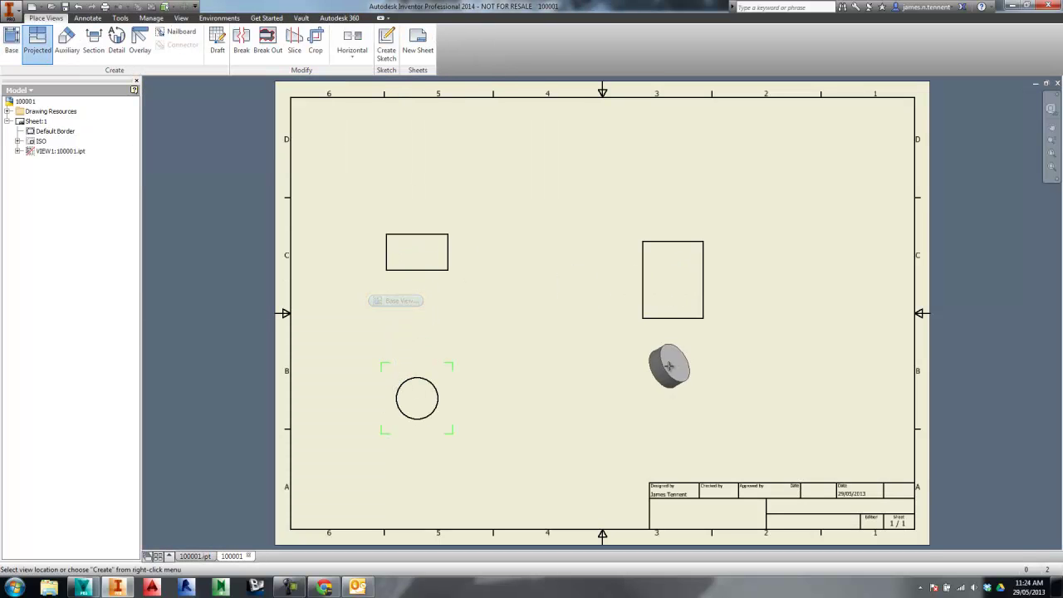
left_click(680, 397)
right_click(679, 399)
left_click(760, 416)
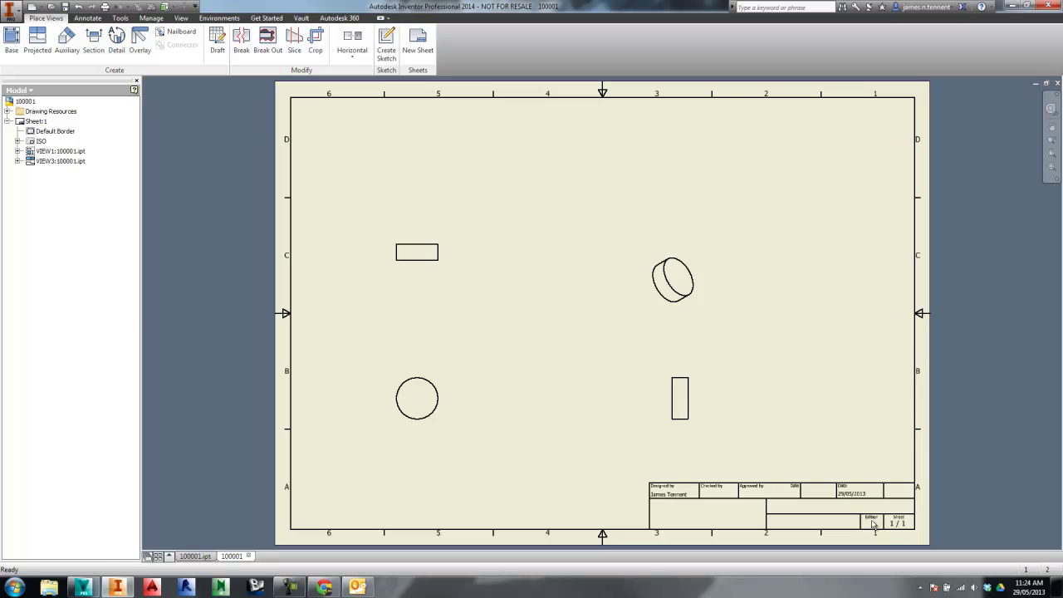
Examine the Edition field in the drawing's title block and the Revision Number in its project iProperties
scroll(885, 538, "up", 5)
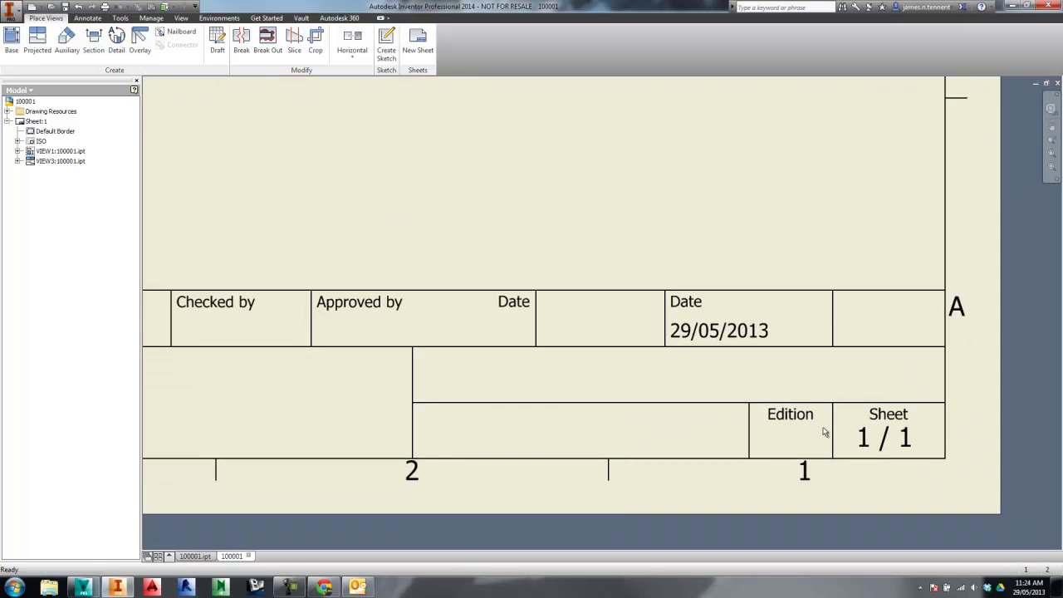
scroll(747, 351, "down", 5)
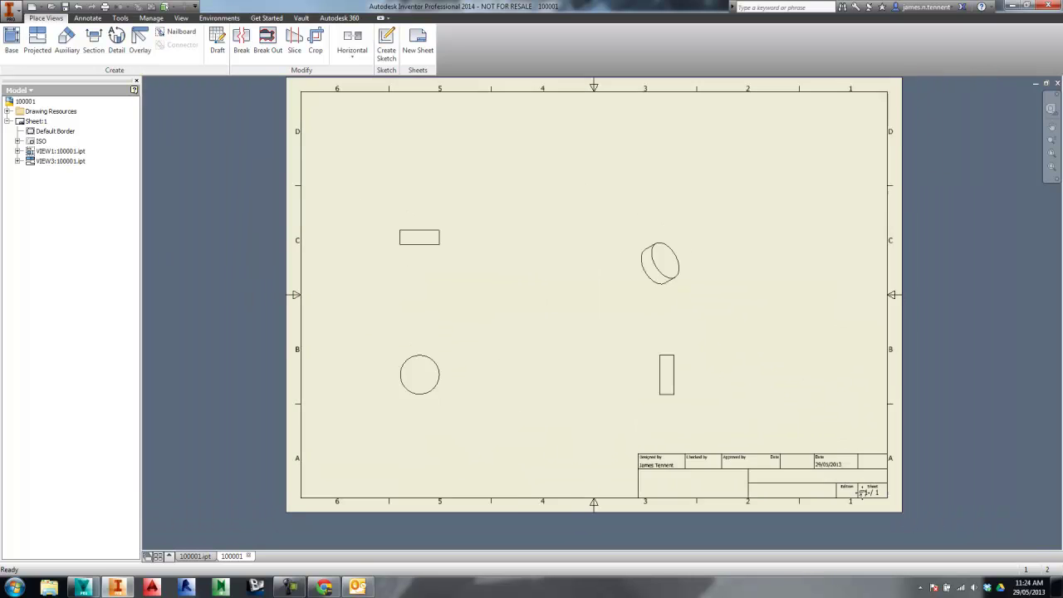
scroll(837, 460, "up", 3)
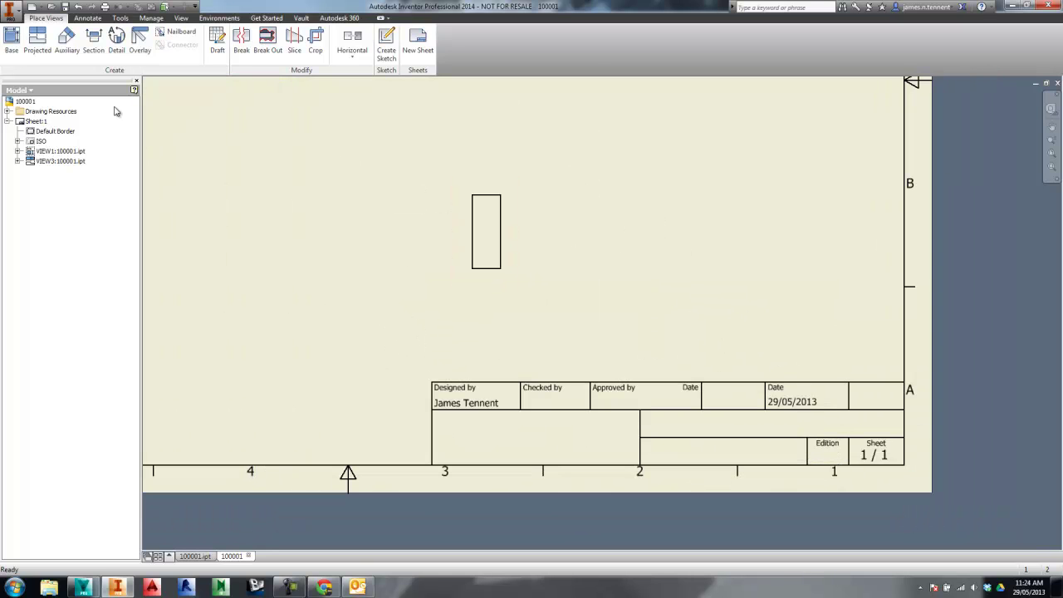
left_click(11, 11)
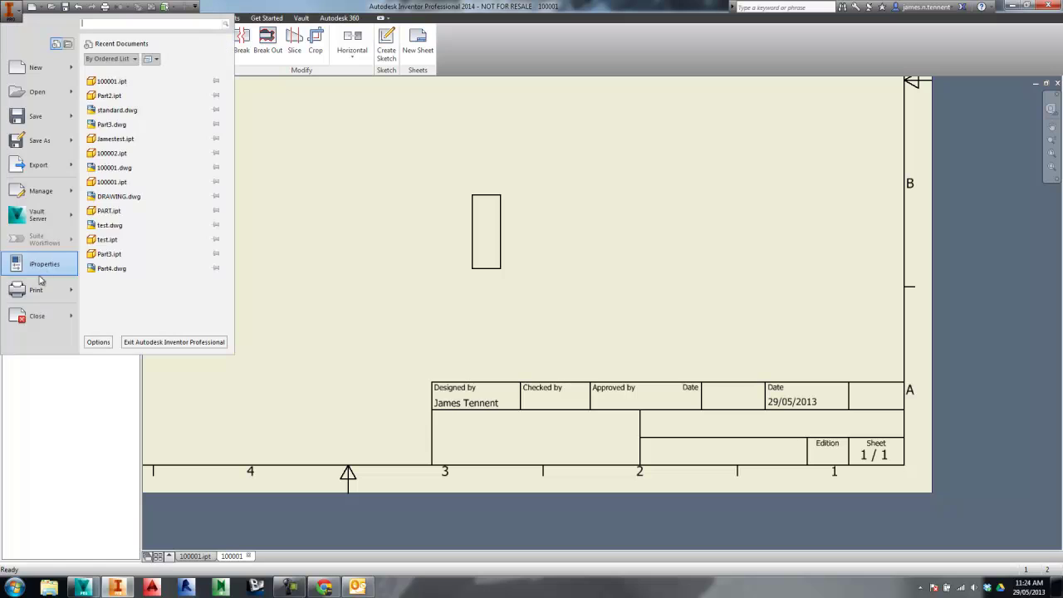
left_click(41, 266)
left_click(502, 157)
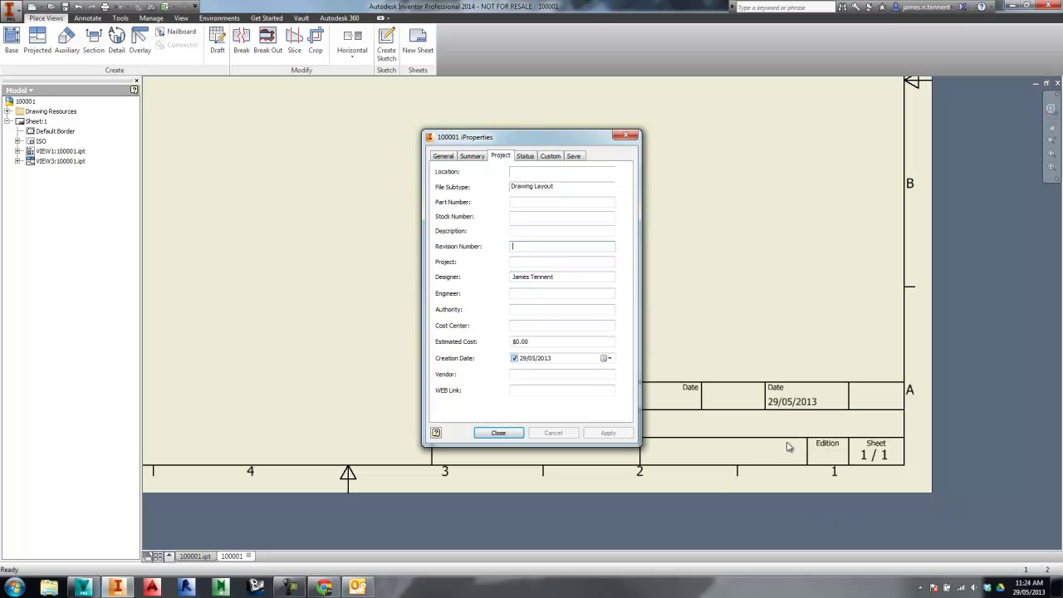
left_click(499, 433)
Check the new drawing in to the vault from the Vault browser, saving it as 100001.dwg in the Designs folder
left_click(18, 90)
left_click(26, 116)
right_click(39, 125)
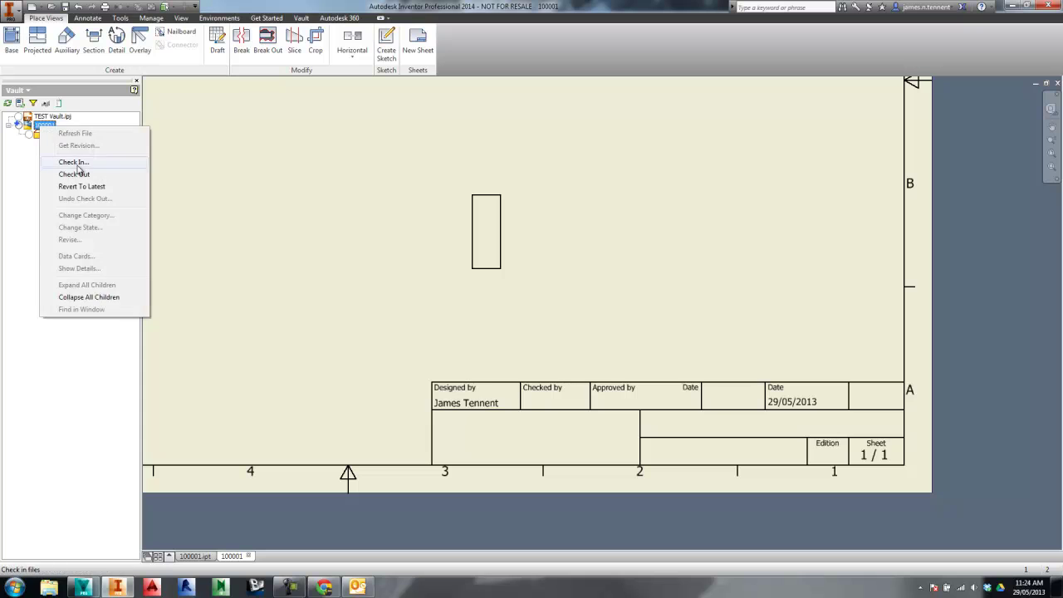
left_click(74, 162)
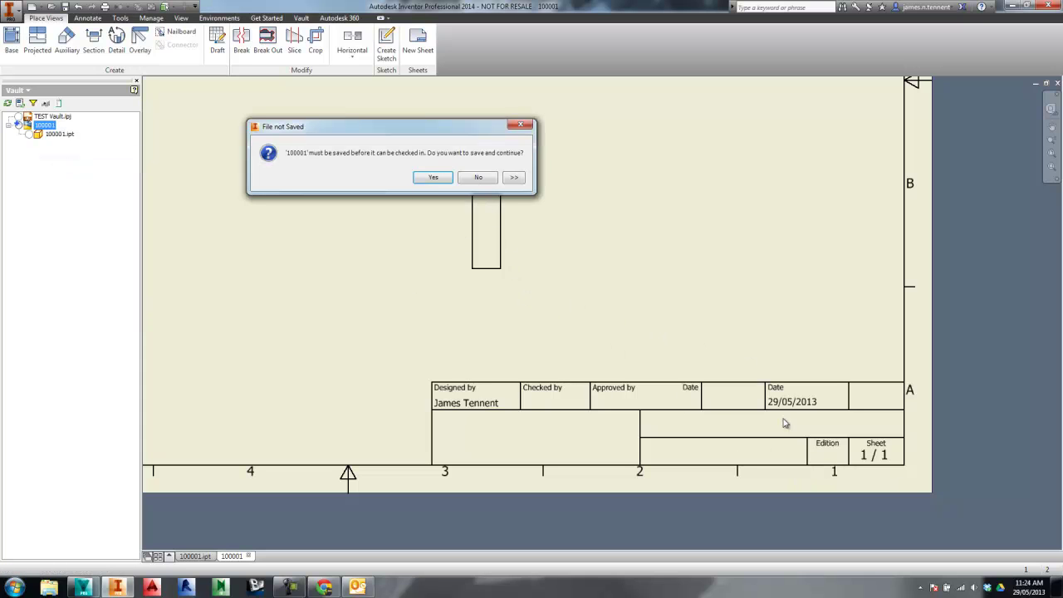
left_click(446, 176)
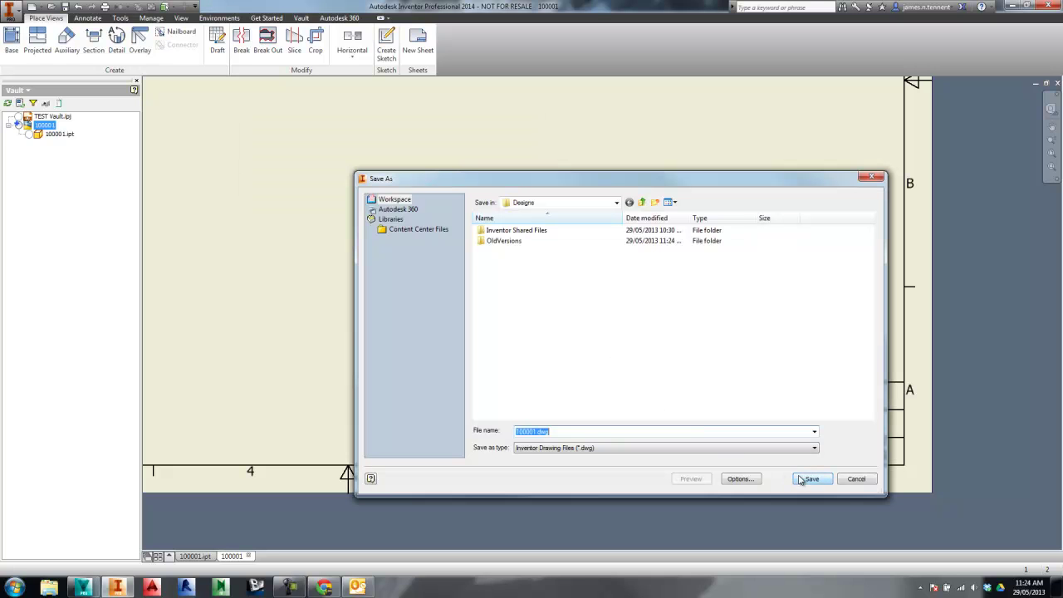
left_click(810, 480)
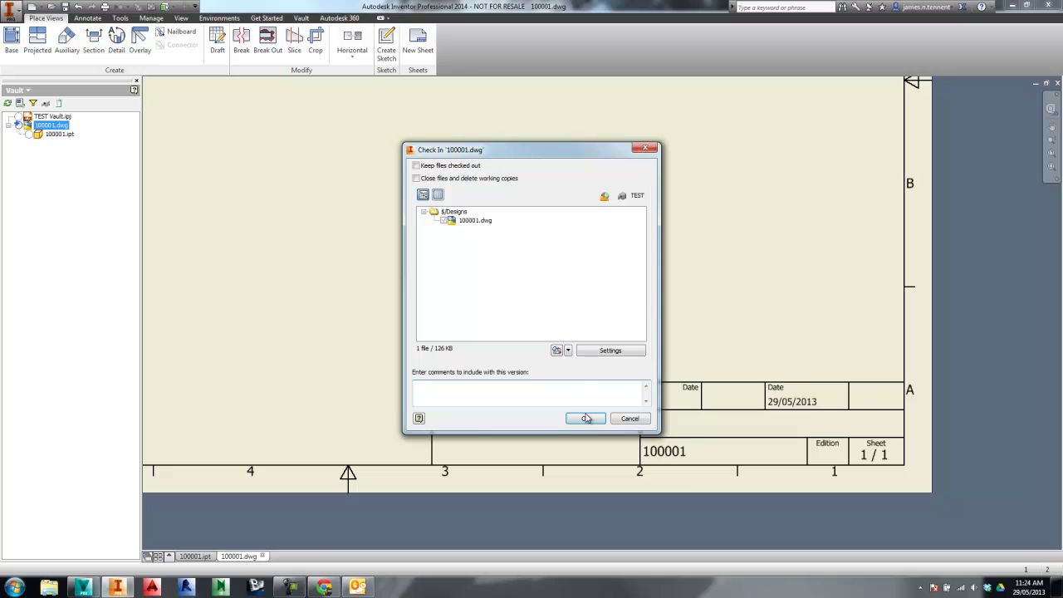
left_click(586, 419)
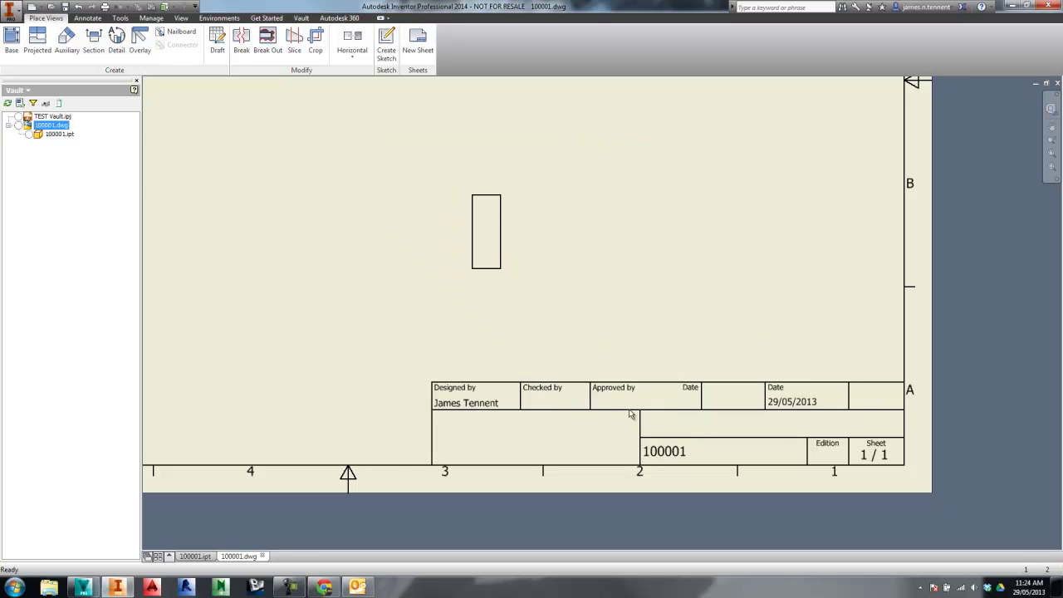
Update the properties of 100001.dwg and its referenced part 100001.ipt from Vault
left_click(300, 17)
left_click(341, 46)
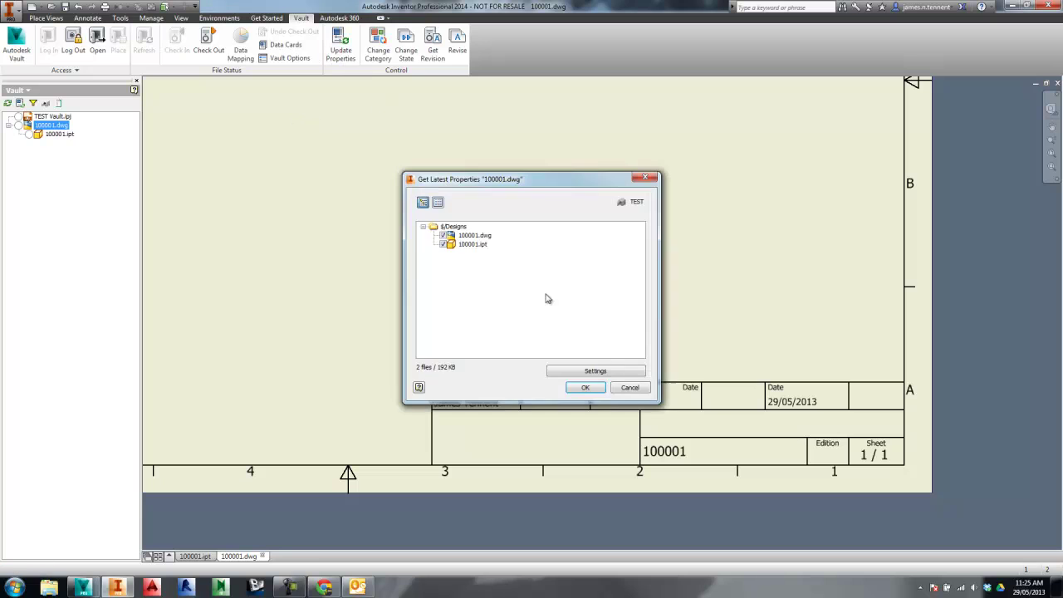
left_click(585, 388)
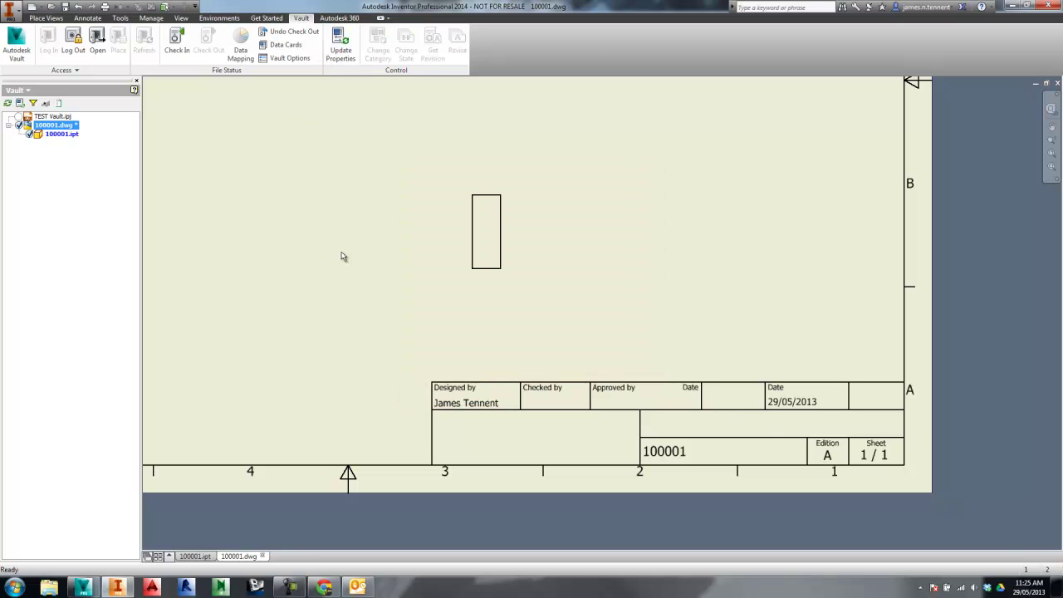
Save the updated 100001.dwg and check it in together with its part
right_click(52, 125)
left_click(65, 160)
left_click(421, 178)
left_click(586, 419)
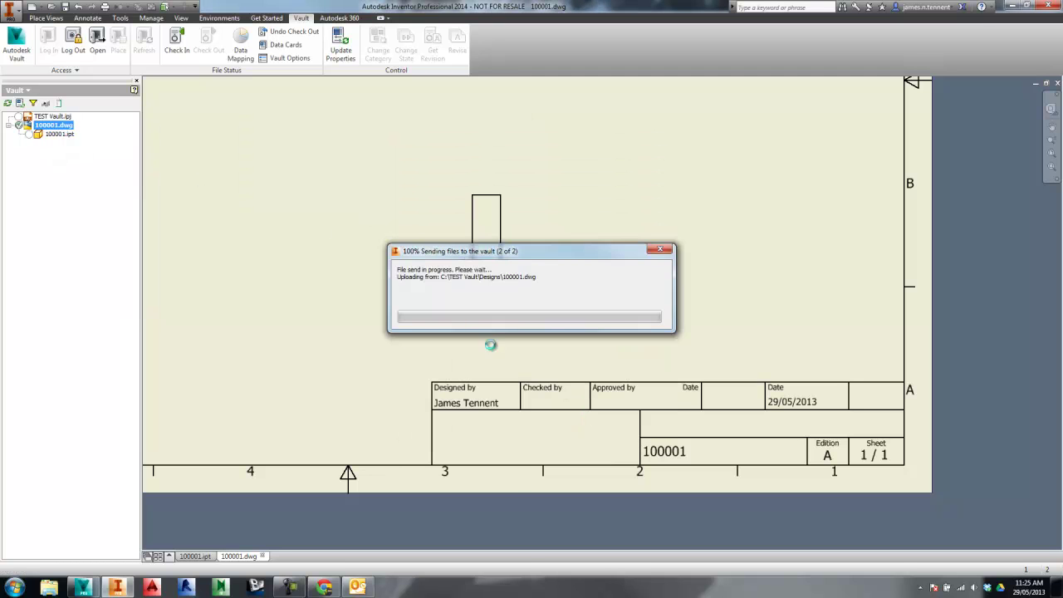
Change the state of 100001.ipt beneath the drawing to Released with the comment "Released to manufacturing"
right_click(51, 134)
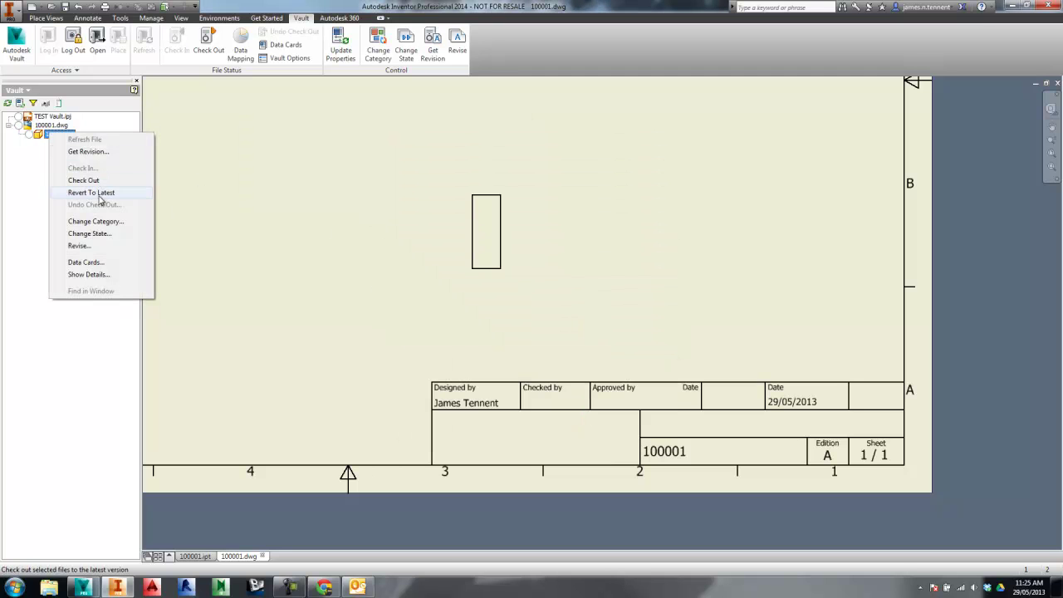
left_click(90, 234)
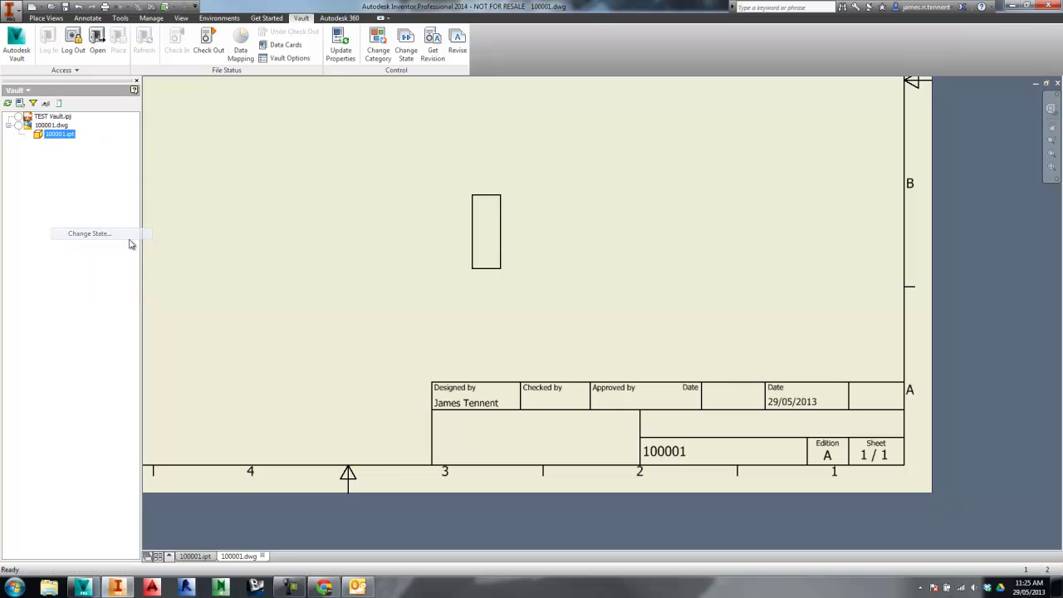
left_click(81, 112)
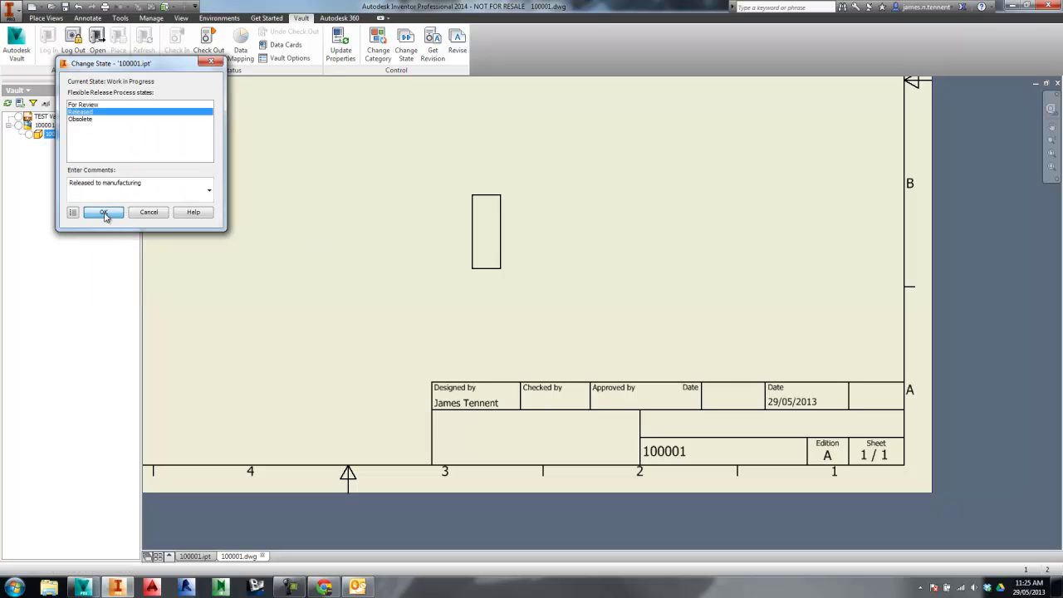
left_click(103, 211)
Change the state of the drawing 100001.dwg to Released
right_click(50, 125)
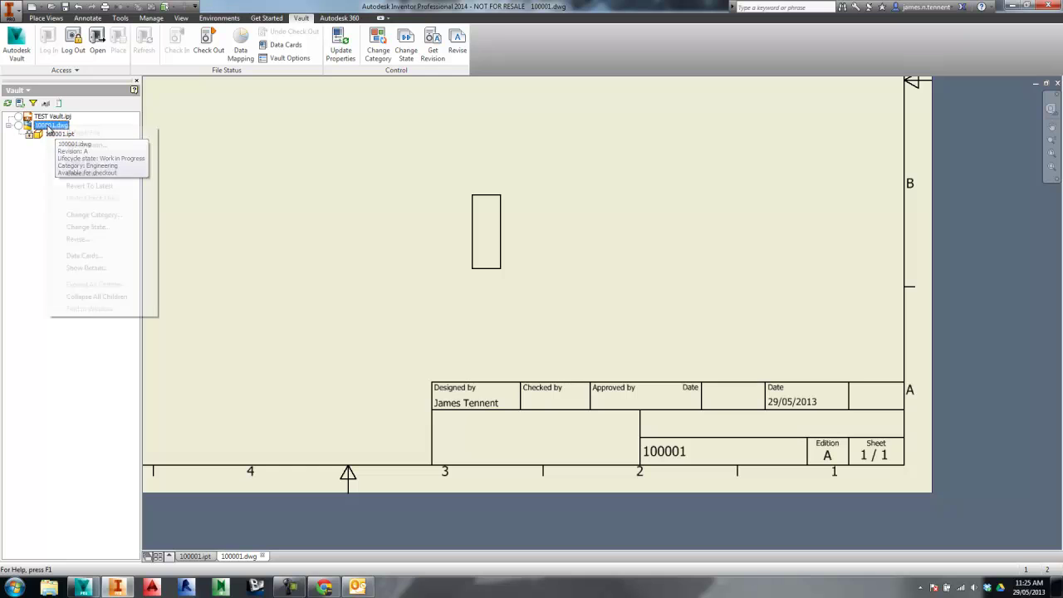
left_click(98, 229)
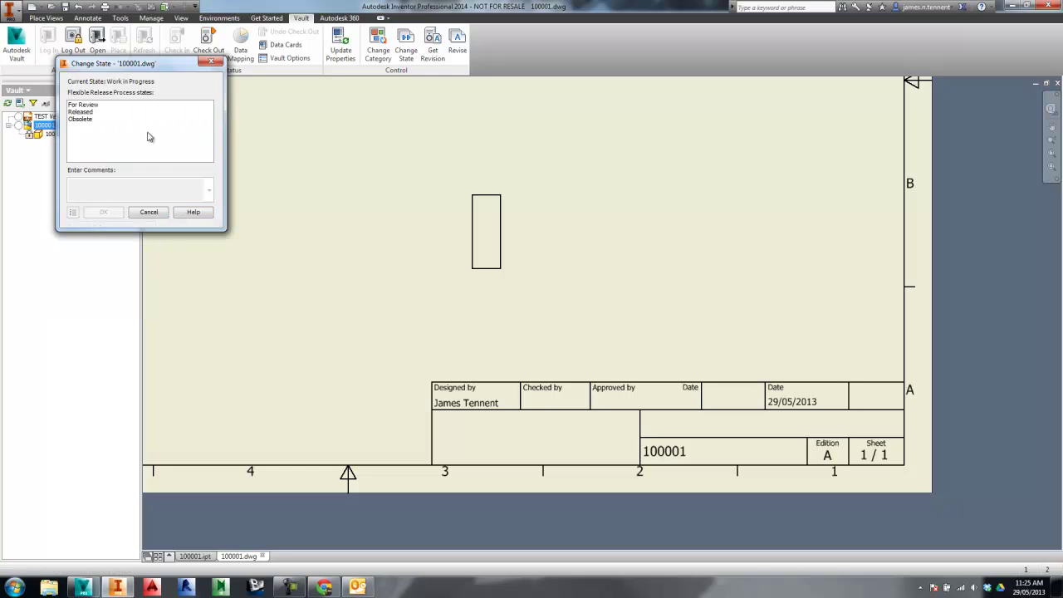
left_click(86, 120)
left_click(82, 112)
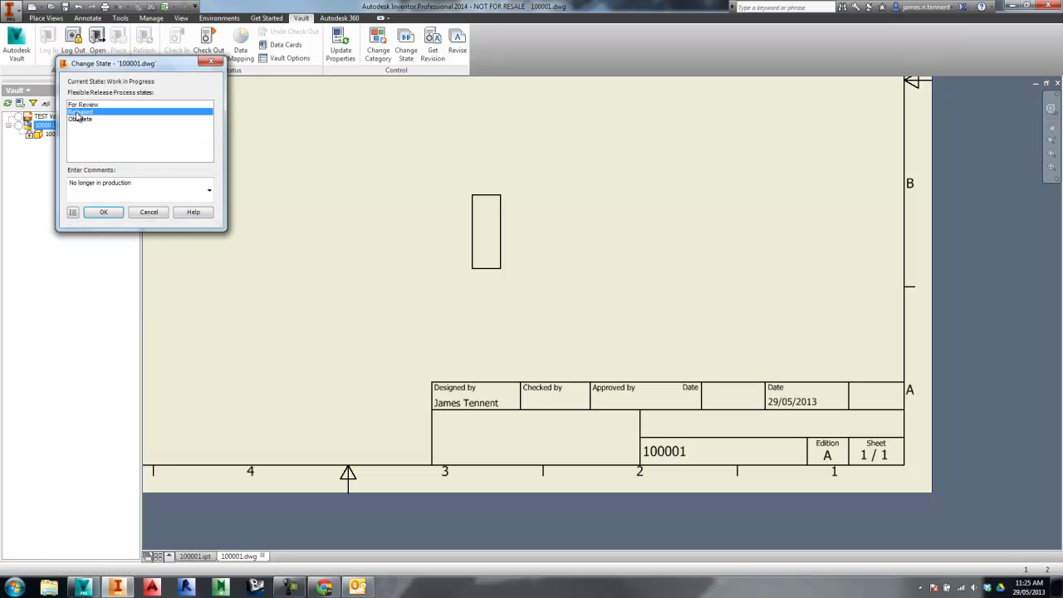
left_click(103, 212)
Change the state of the released drawing 100001.dwg back to Work in Progress
right_click(45, 125)
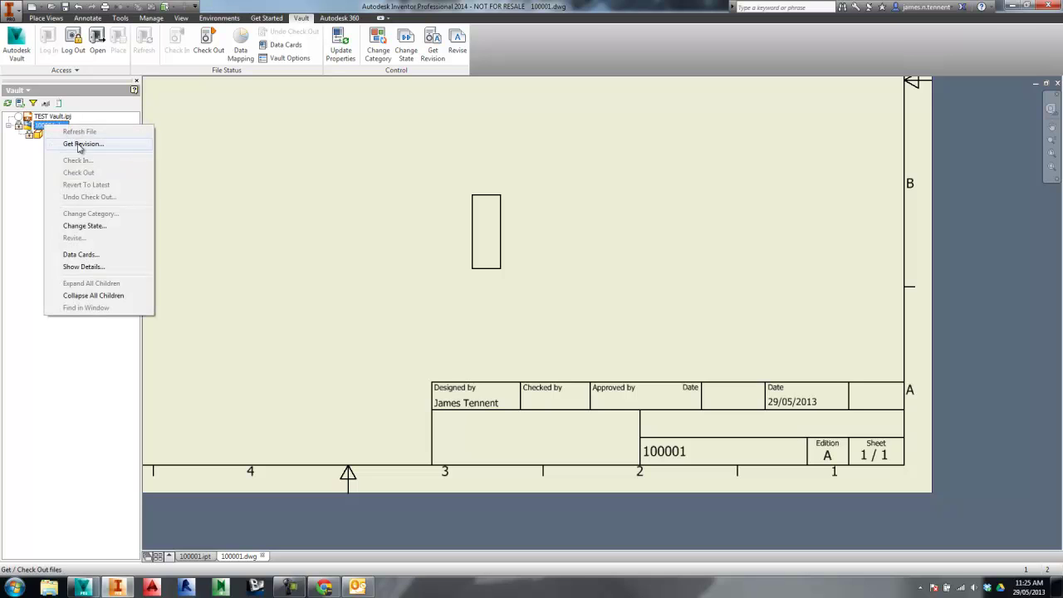
left_click(98, 227)
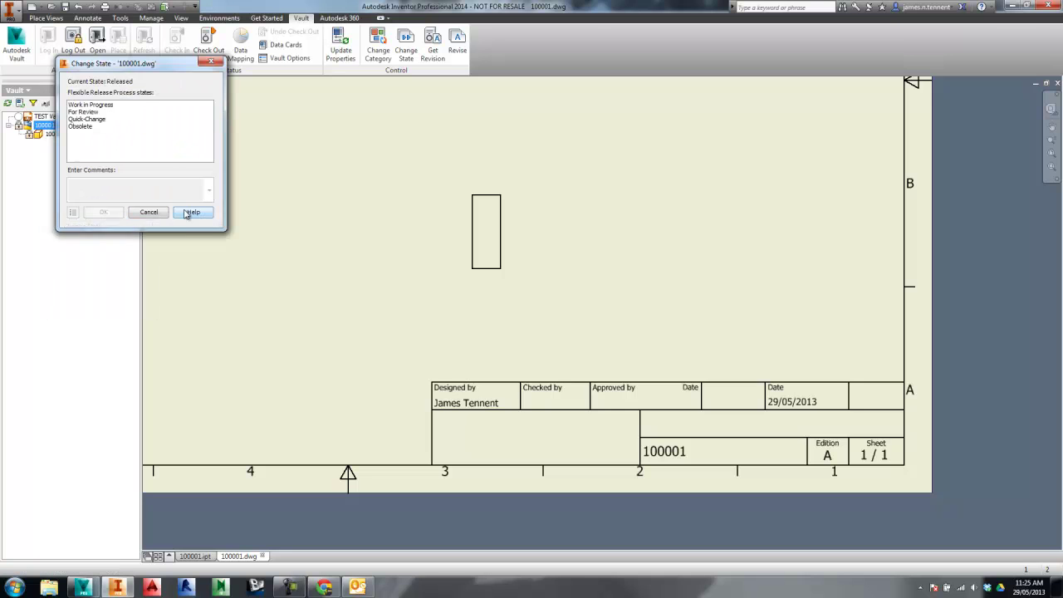
left_click(91, 106)
left_click(103, 212)
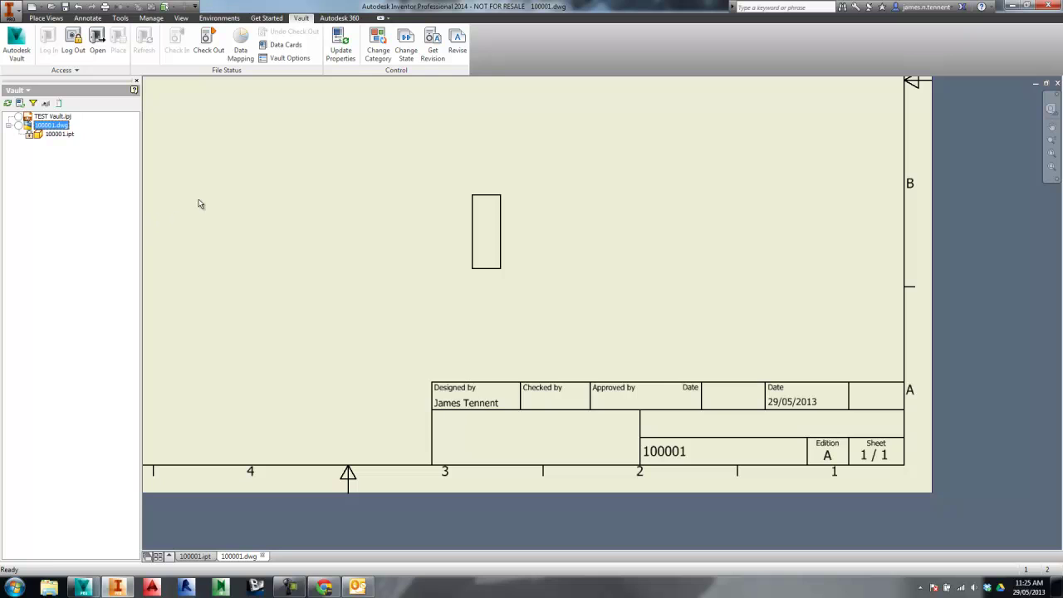
Update the properties of 100001.dwg from Vault and check the drawing back in without a comment
left_click(341, 46)
left_click(584, 387)
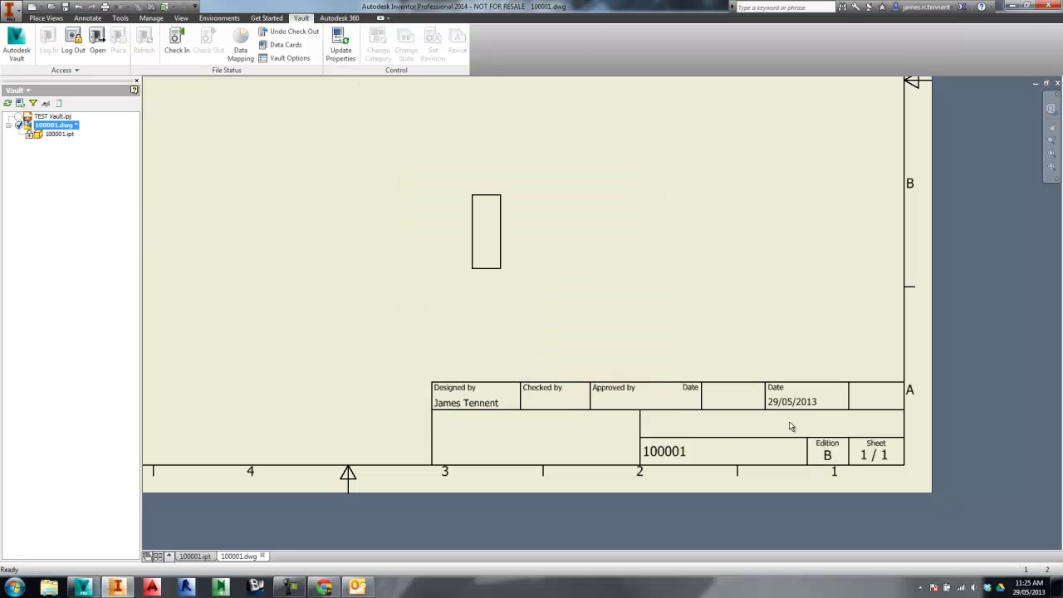
right_click(53, 125)
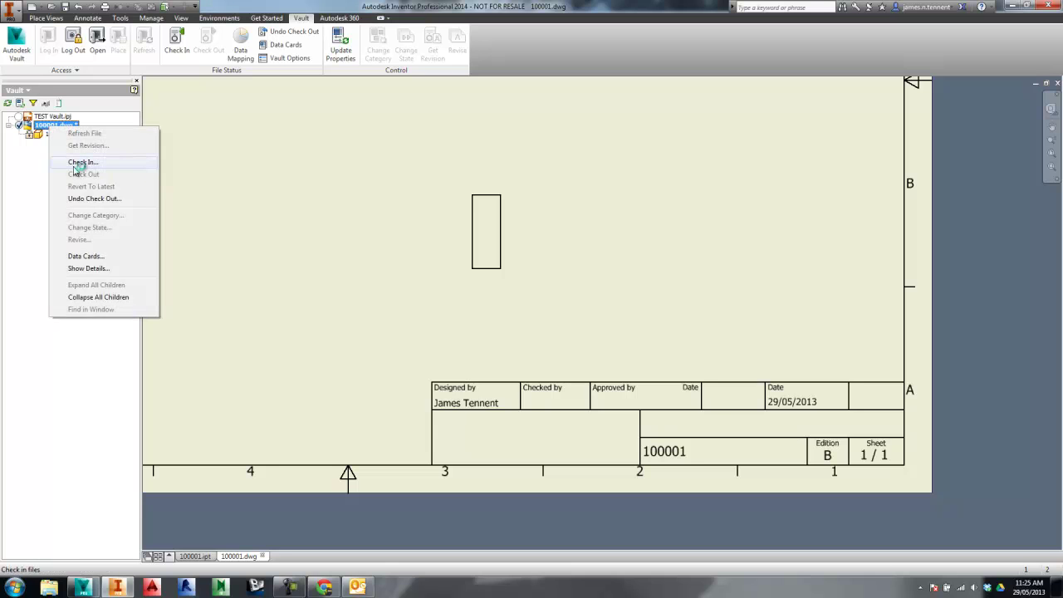
left_click(78, 163)
left_click(420, 176)
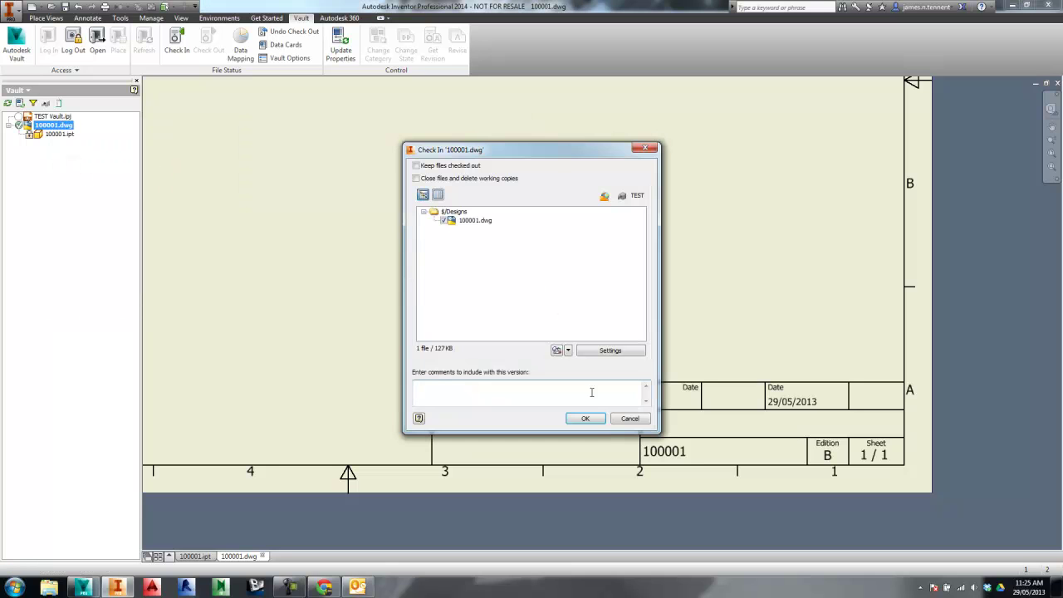
left_click(586, 418)
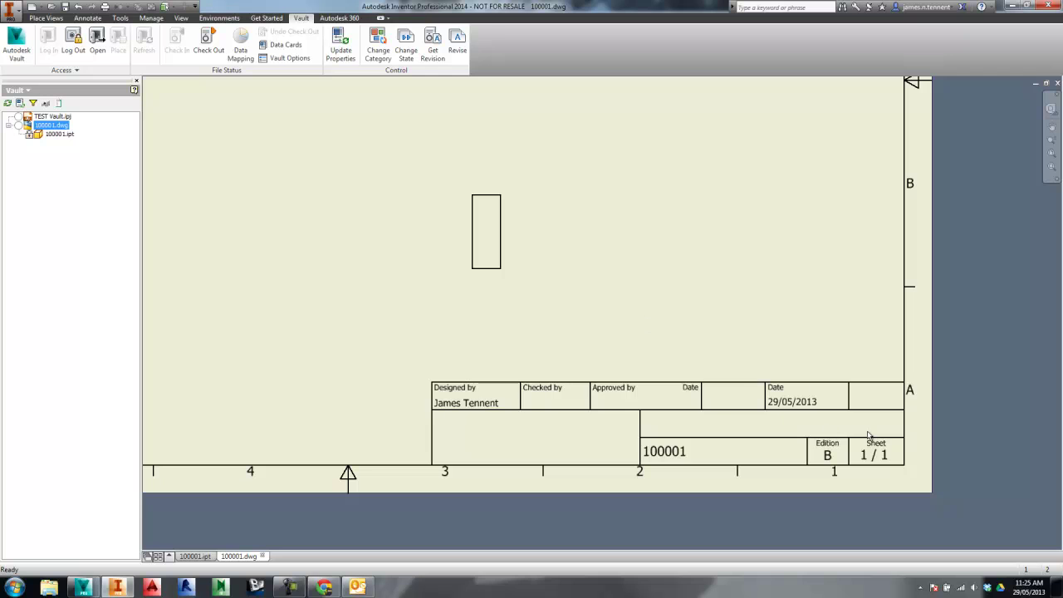